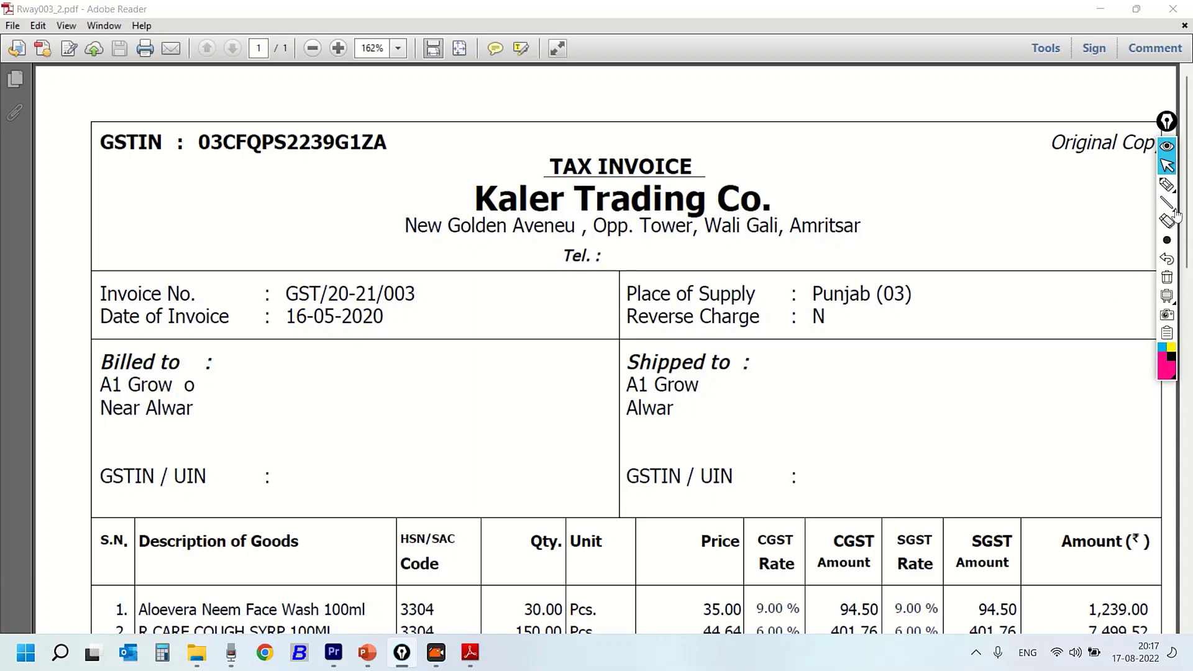
Step: Bracket the item descriptions in the tax invoice's goods table with the pen, then minimize the invoice
click(1168, 185)
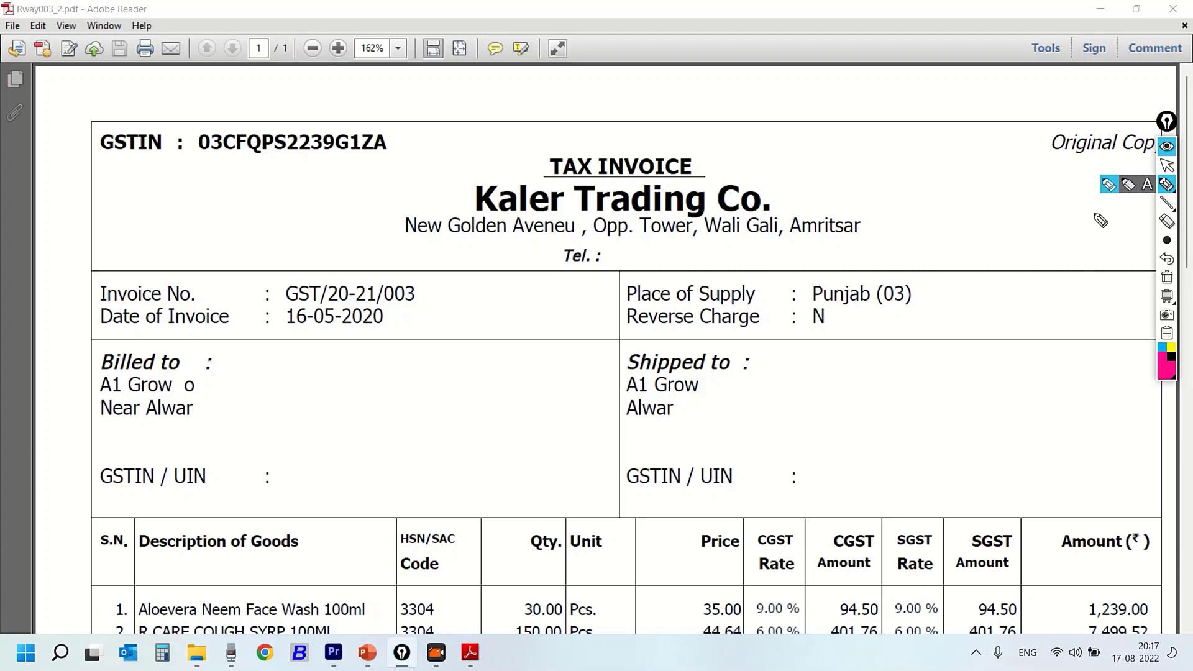
click(1167, 166)
scroll(469, 242, down, 5)
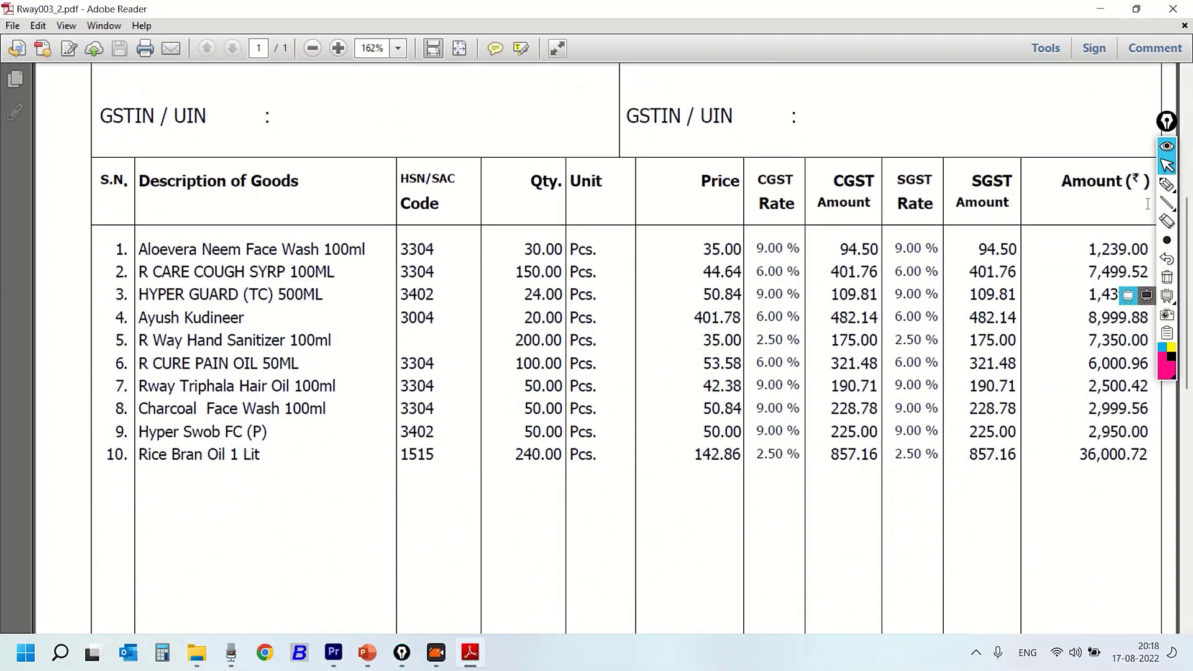
click(1167, 184)
mouse_move(341, 224)
mouse_down()
mouse_move(387, 226)
mouse_move(400, 484)
mouse_move(238, 493)
mouse_up()
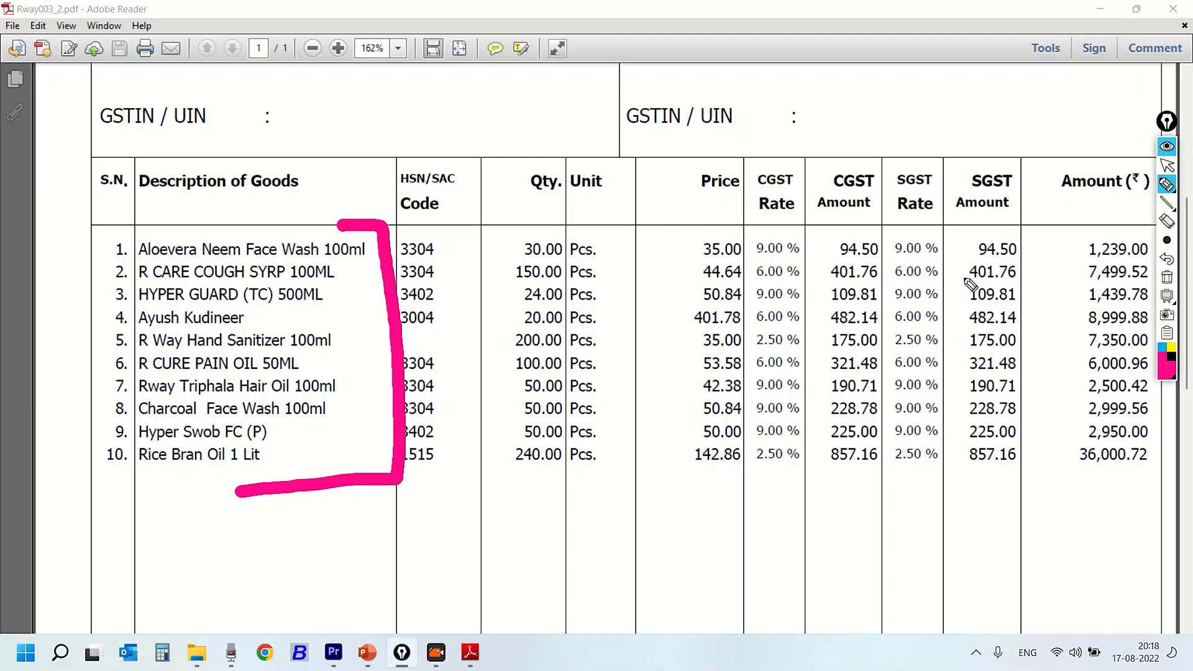
click(1168, 165)
click(1101, 9)
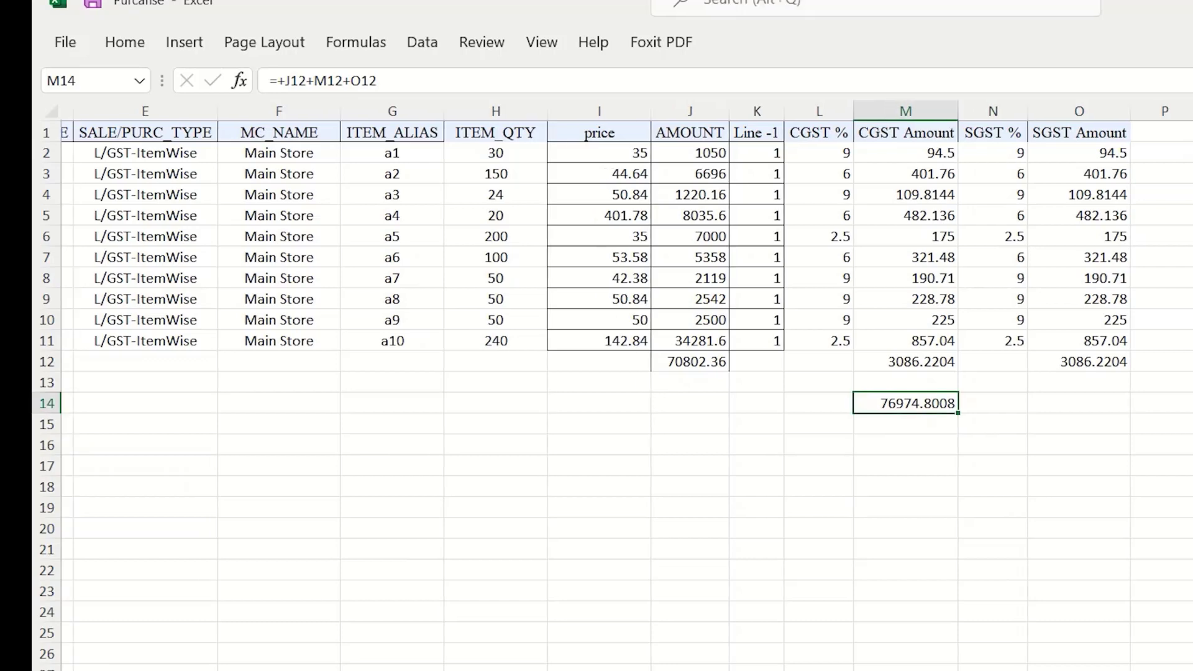
Step: Switch to Busy's purchase voucher and pen-mark its Series, Date, Vch No. and Purc Type fields
scroll(622, 373, left, 4)
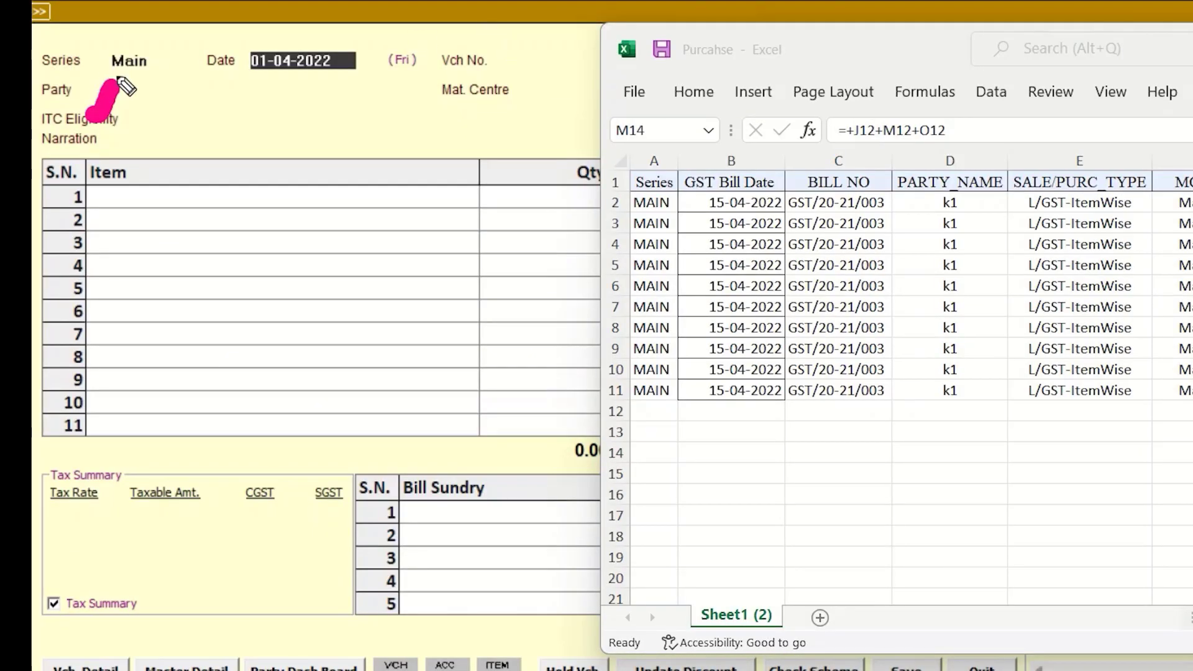
drag(145, 55, 172, 39)
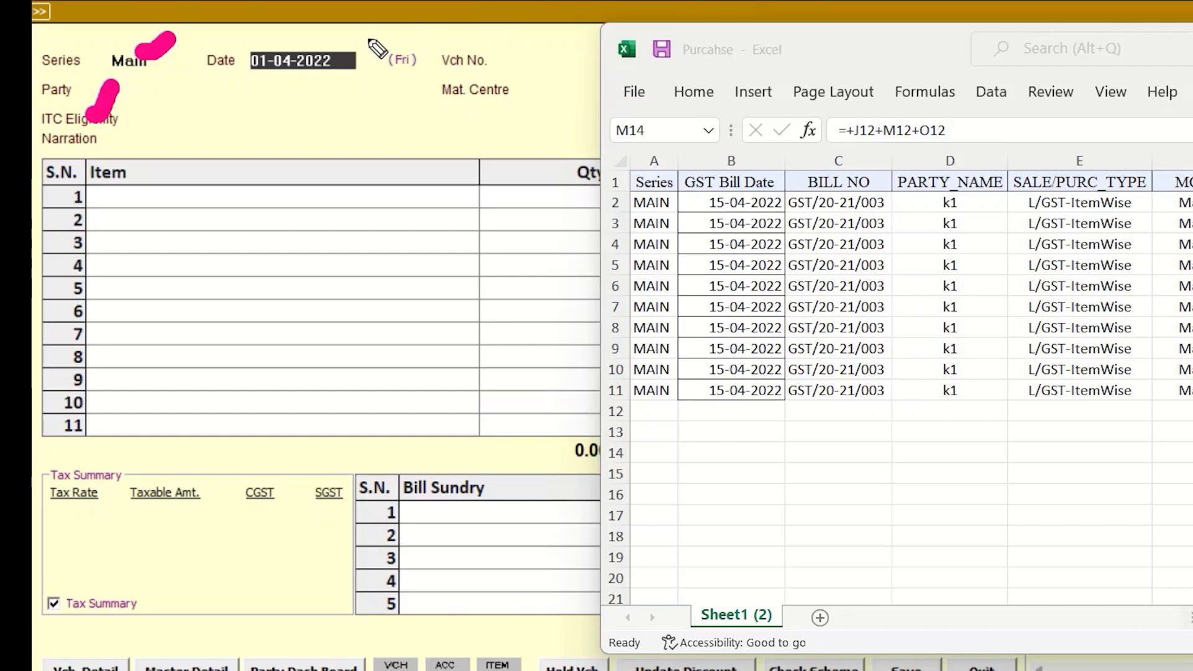
drag(365, 36, 411, 44)
drag(516, 44, 565, 42)
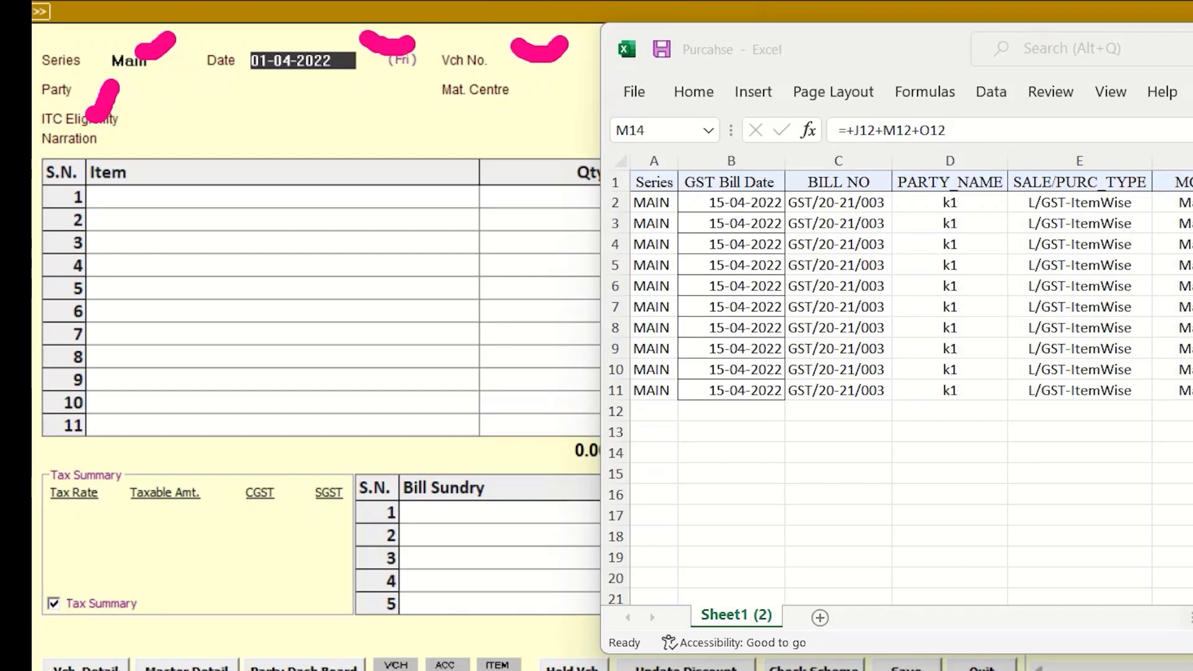
key(super+Down)
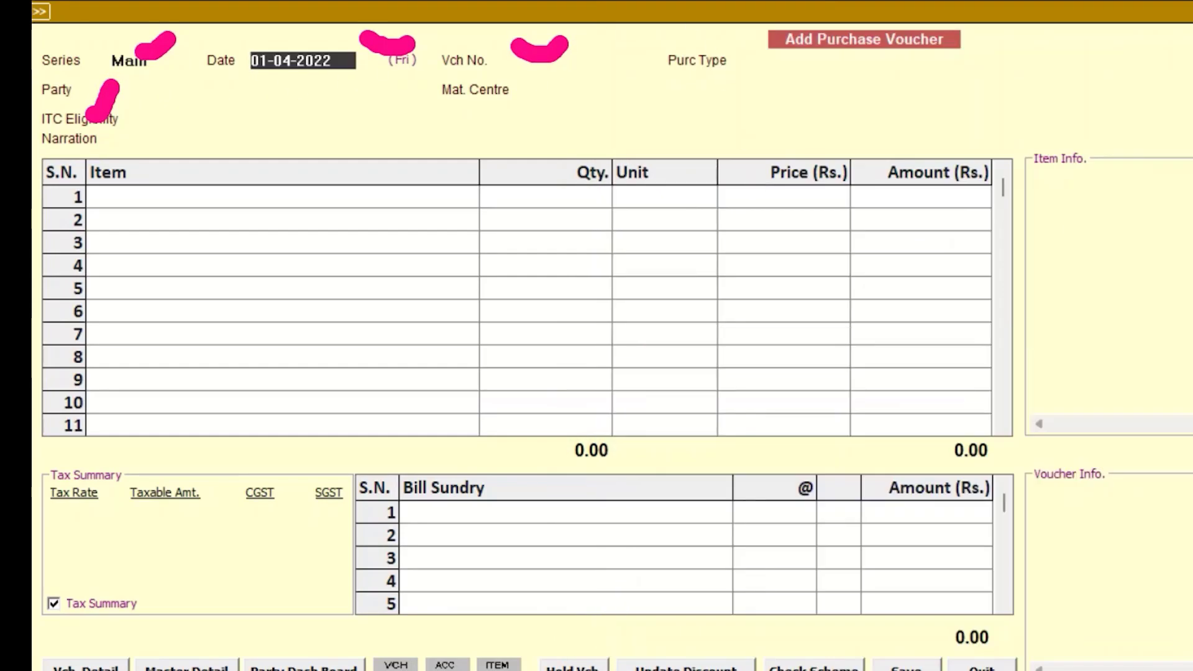
drag(687, 51, 734, 22)
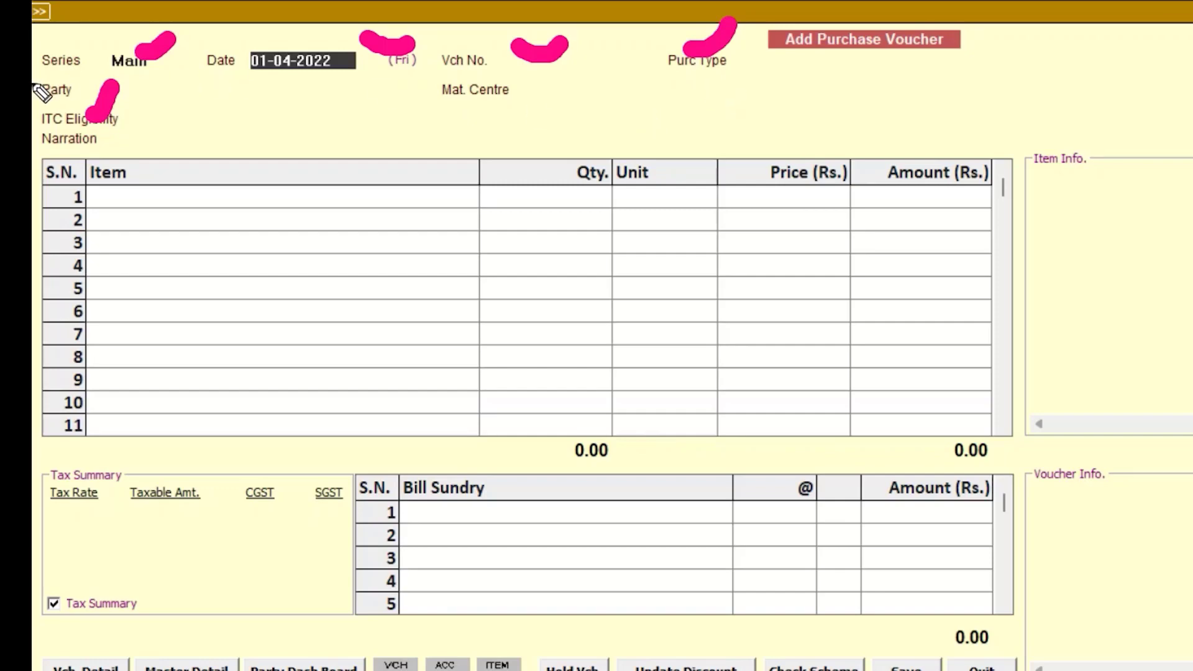
Step: Pen-mark the Party, Mat. Centre, ITC Eligibility and Narration fields of the purchase voucher
drag(35, 99, 73, 101)
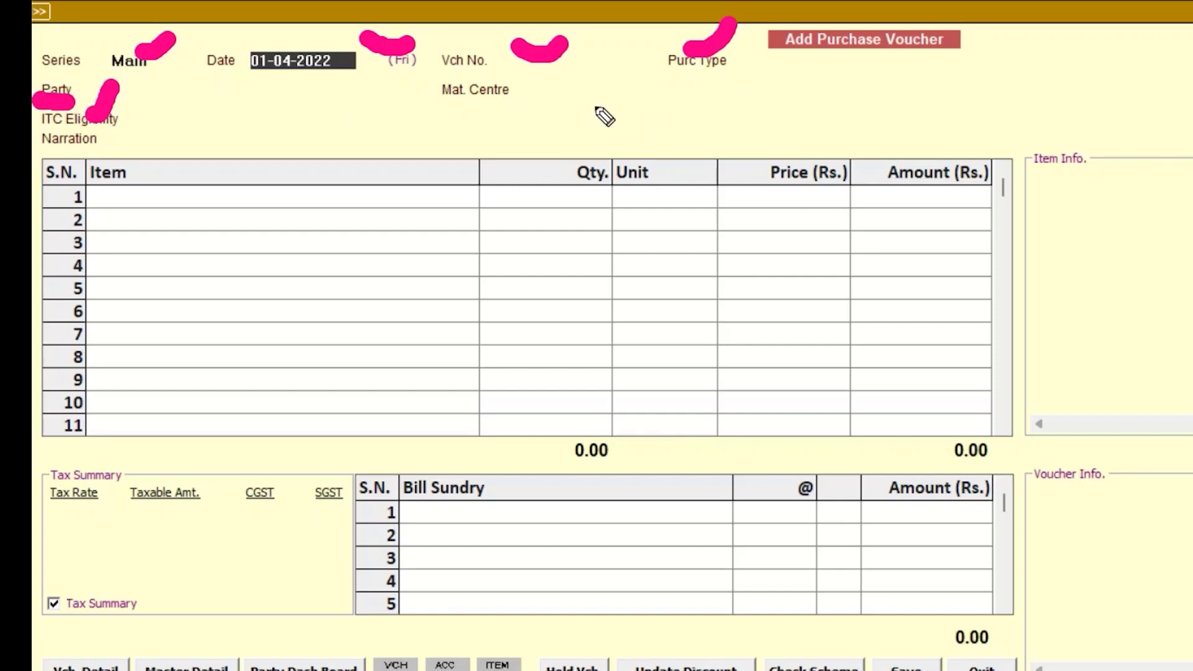
drag(443, 107, 532, 112)
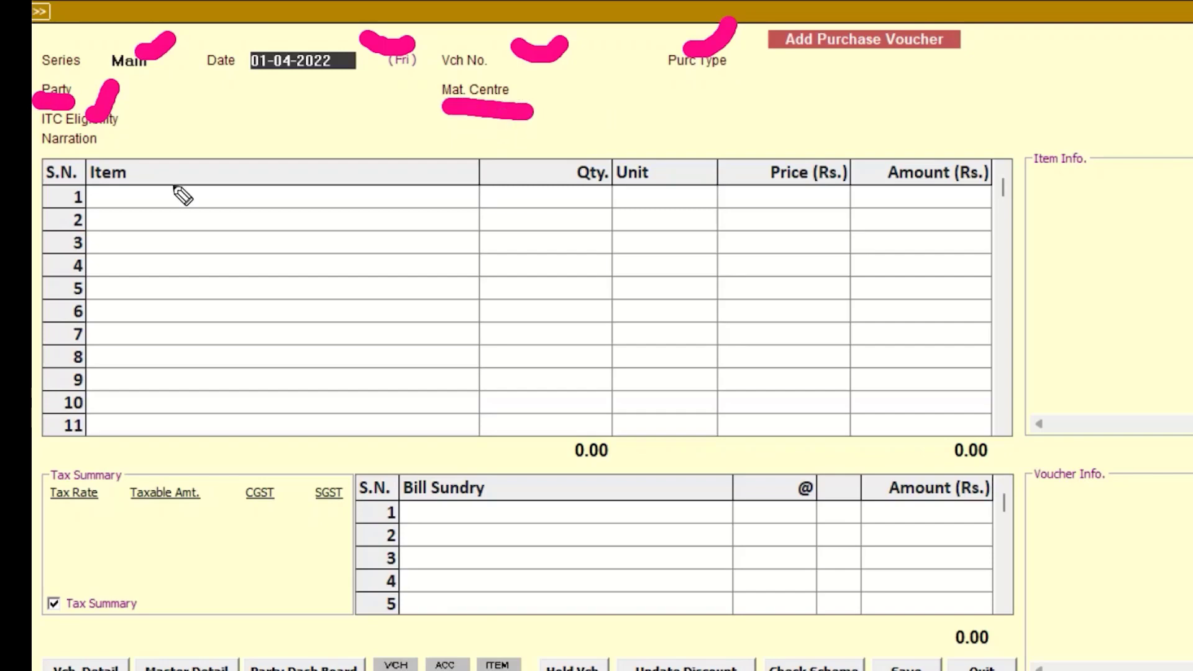
drag(122, 123, 149, 117)
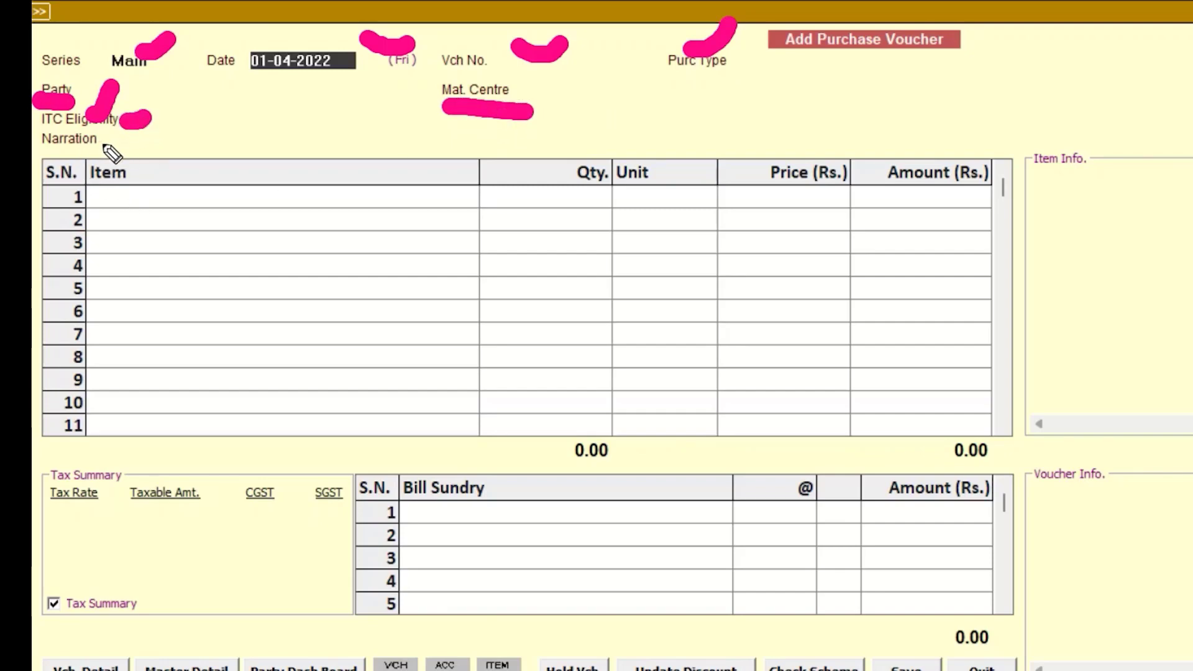
drag(96, 144, 143, 142)
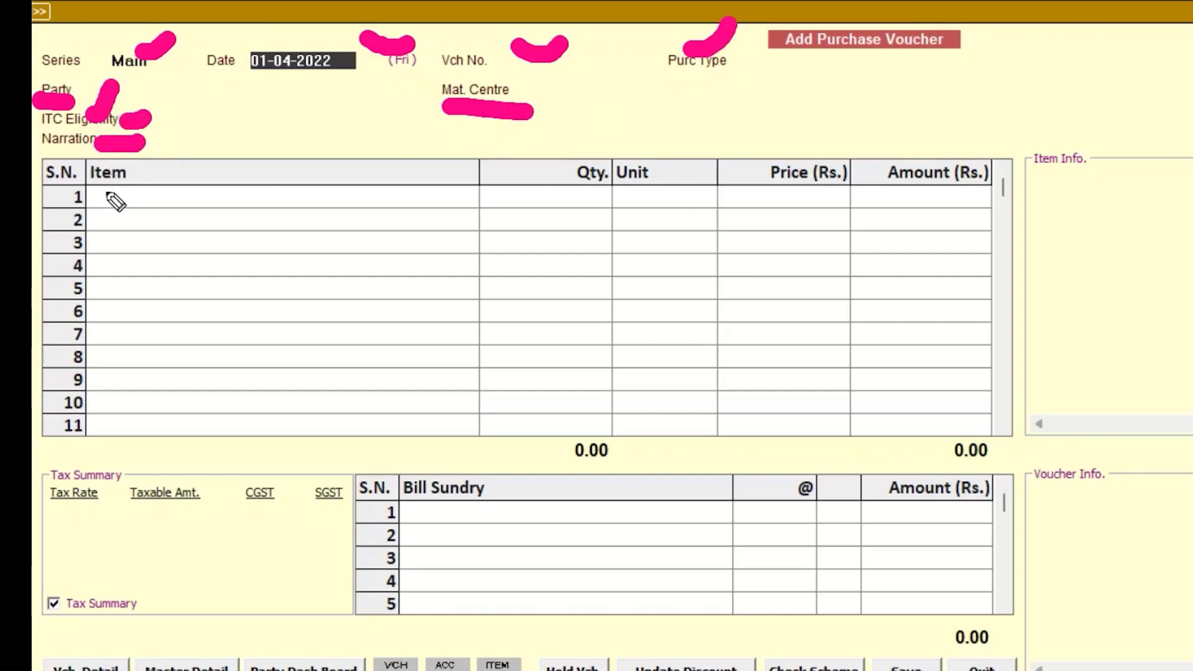
Step: Pen-mark the Item, Qty., Unit, Price and Amount columns in the voucher's item grid
drag(99, 194, 135, 189)
drag(578, 192, 720, 190)
drag(809, 195, 850, 193)
drag(925, 192, 970, 190)
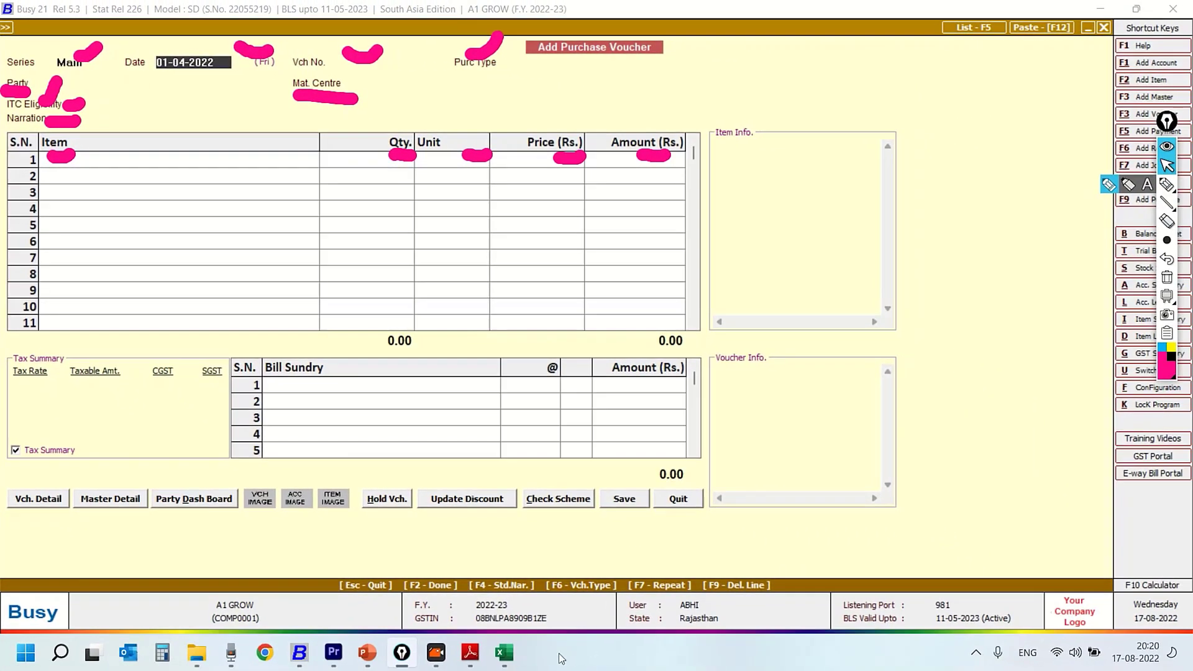
Step: Place the Excel purchase sheet over the Busy voucher and pen-mark its Series, GST Bill Date, BILL NO and PARTY_NAME headers
click(515, 656)
drag(885, 61, 778, 265)
click(1169, 186)
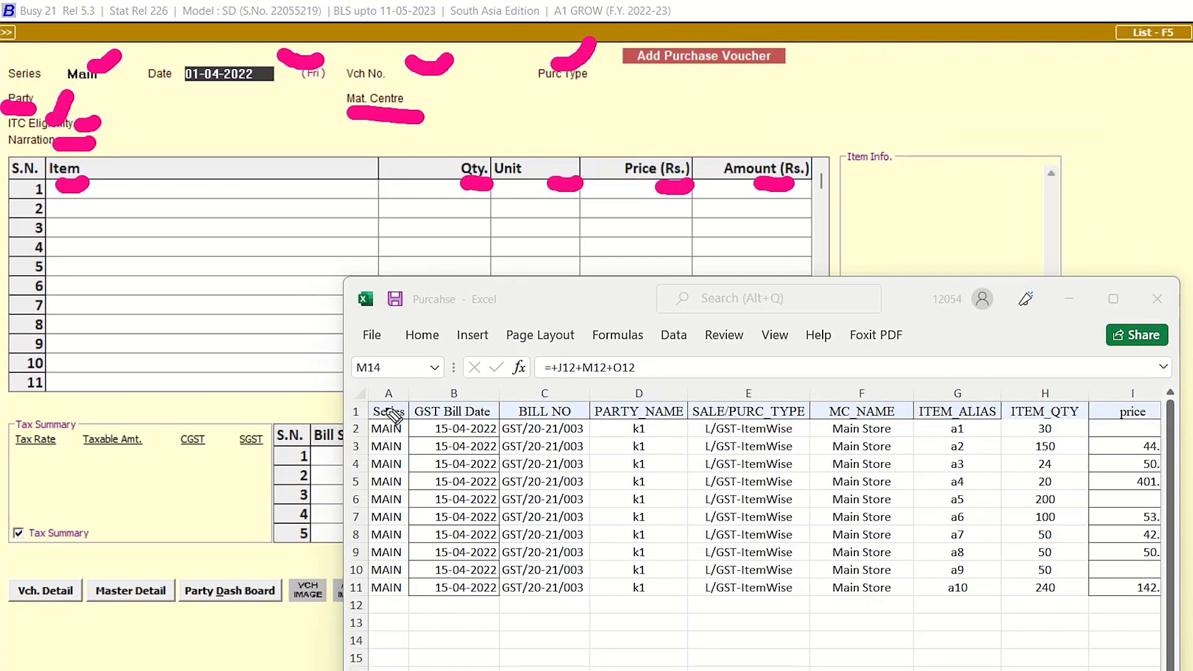
drag(391, 401, 409, 378)
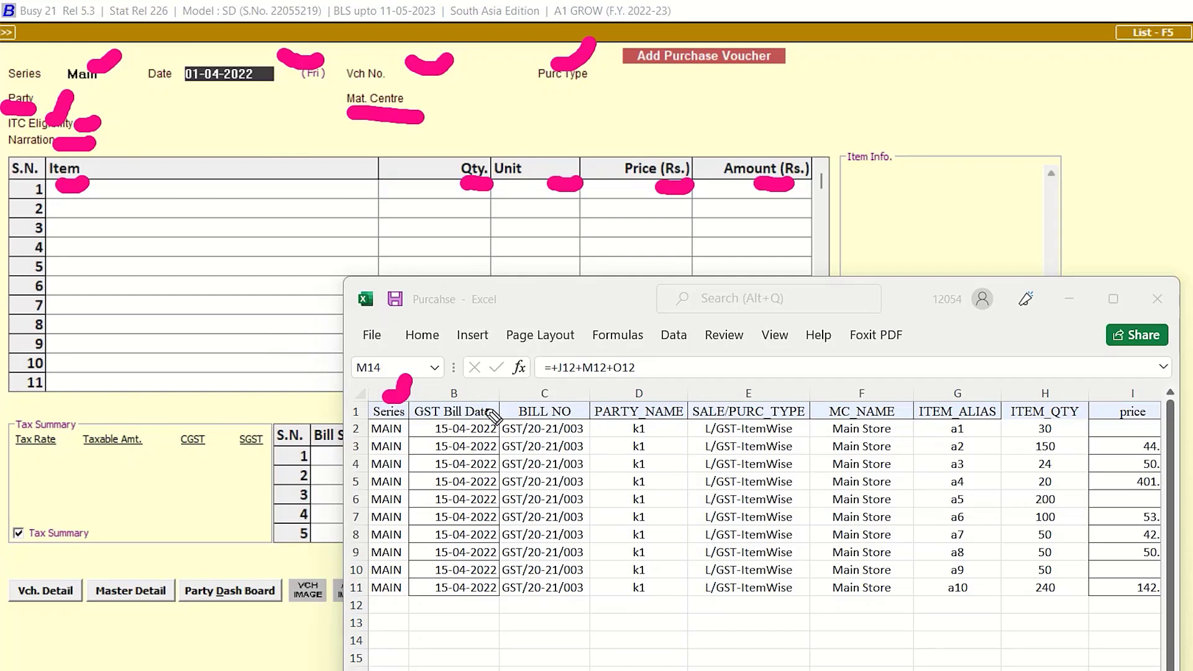
mouse_move(467, 398)
mouse_down()
mouse_move(495, 379)
mouse_move(649, 401)
mouse_move(669, 388)
mouse_up()
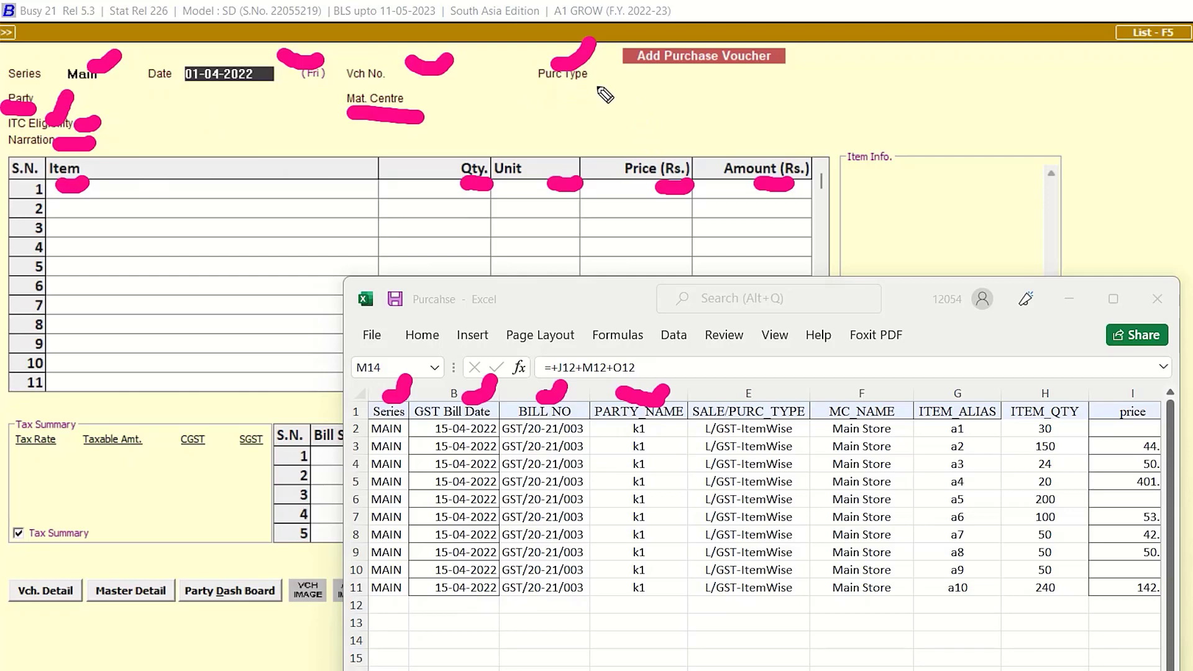
Step: Pen-mark the SALE/PURC_TYPE, MC_NAME, ITEM_ALIAS and ITEM_QTY headers and the matching Mat. Centre and Item areas in the voucher
drag(745, 395, 780, 343)
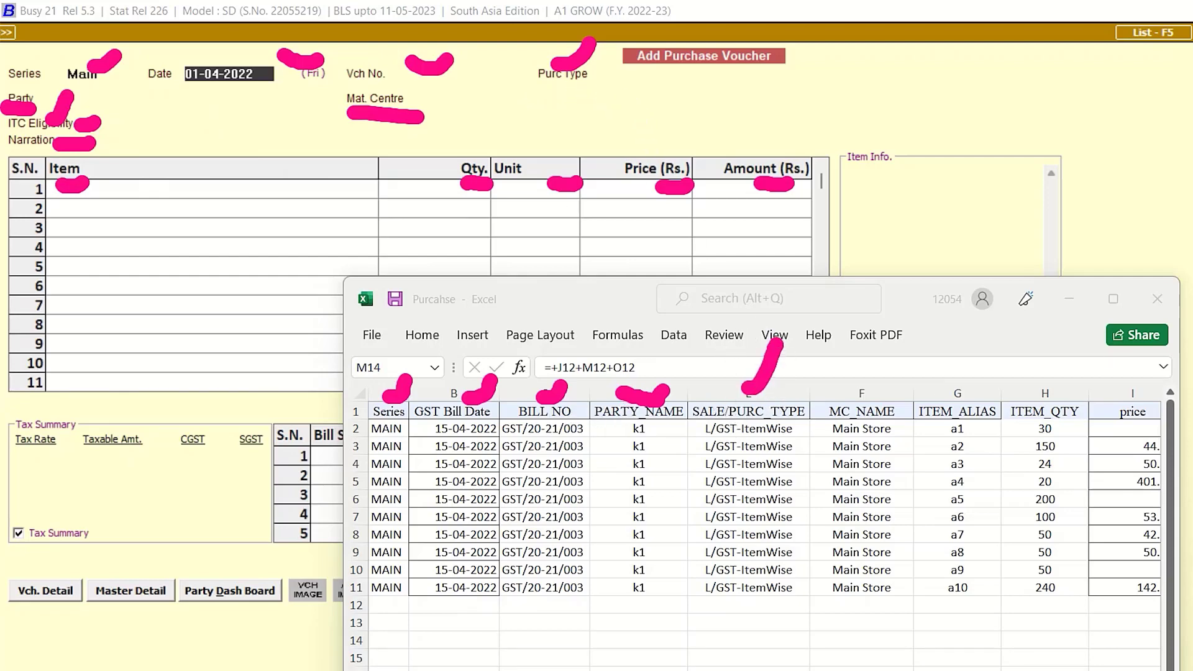
drag(846, 393, 879, 371)
drag(403, 103, 432, 104)
drag(962, 397, 984, 378)
drag(11, 187, 51, 186)
drag(1031, 392, 1080, 360)
Step: Reposition the sheet and pen-mark the ITEM_QTY, price and AMOUNT columns with their values for the first item
drag(884, 325, 541, 193)
scroll(266, 266, right, 3)
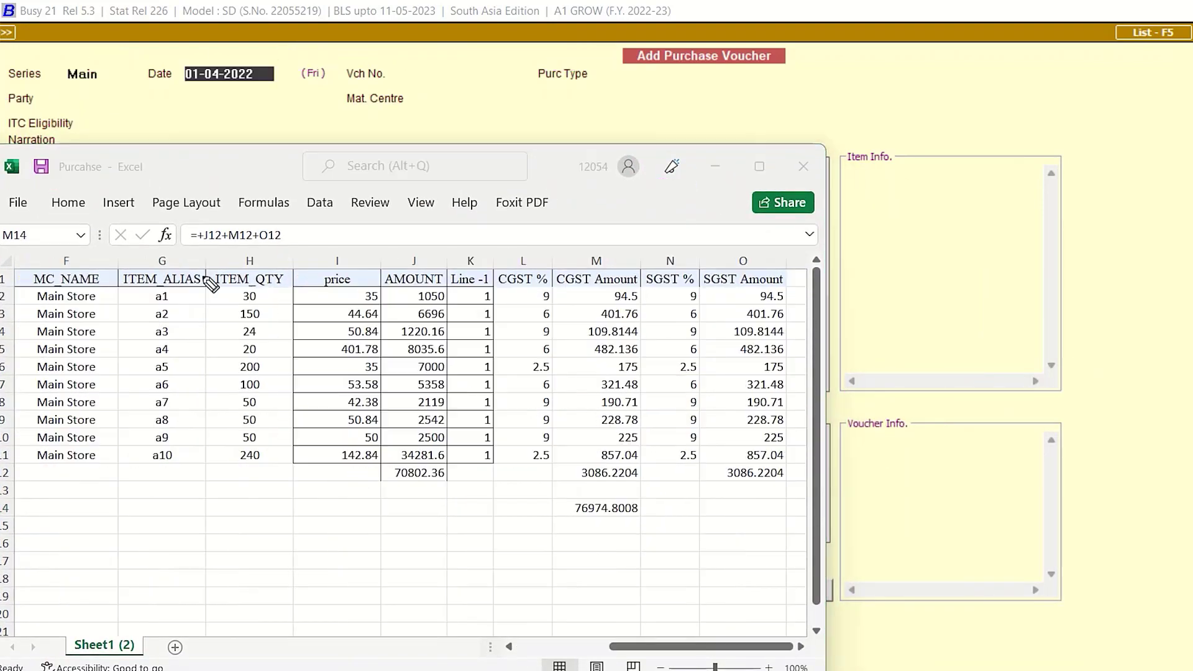
drag(258, 257, 367, 251)
drag(413, 261, 438, 242)
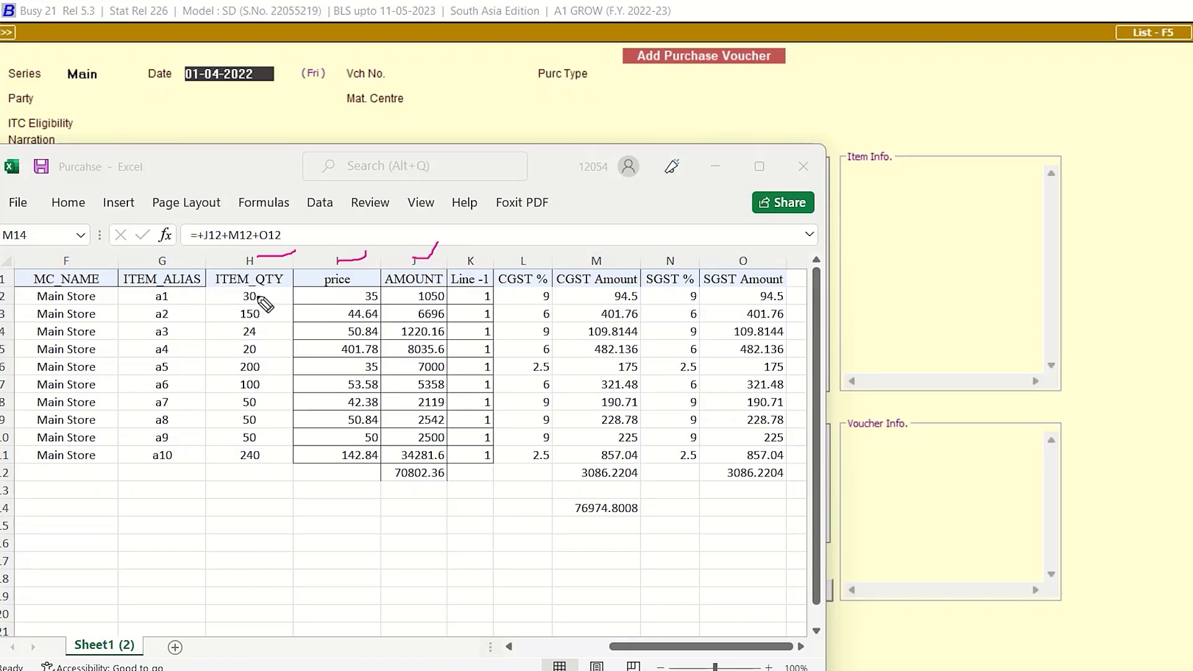
drag(257, 297, 273, 297)
drag(350, 296, 371, 293)
drag(409, 284, 442, 270)
Step: Pen-mark the Line -1, CGST %, CGST Amount and SGST % columns of the purchase sheet
mouse_move(474, 268)
mouse_down()
mouse_move(490, 267)
mouse_move(493, 249)
mouse_up()
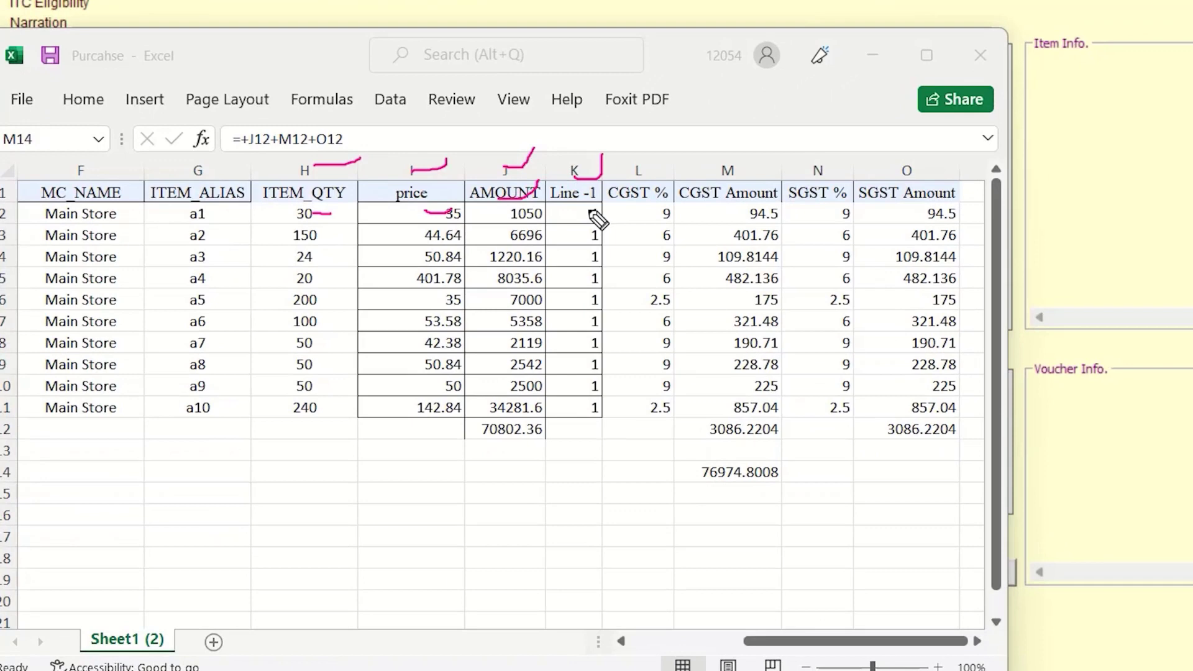
mouse_move(635, 178)
mouse_down()
mouse_move(666, 161)
mouse_move(754, 164)
mouse_up()
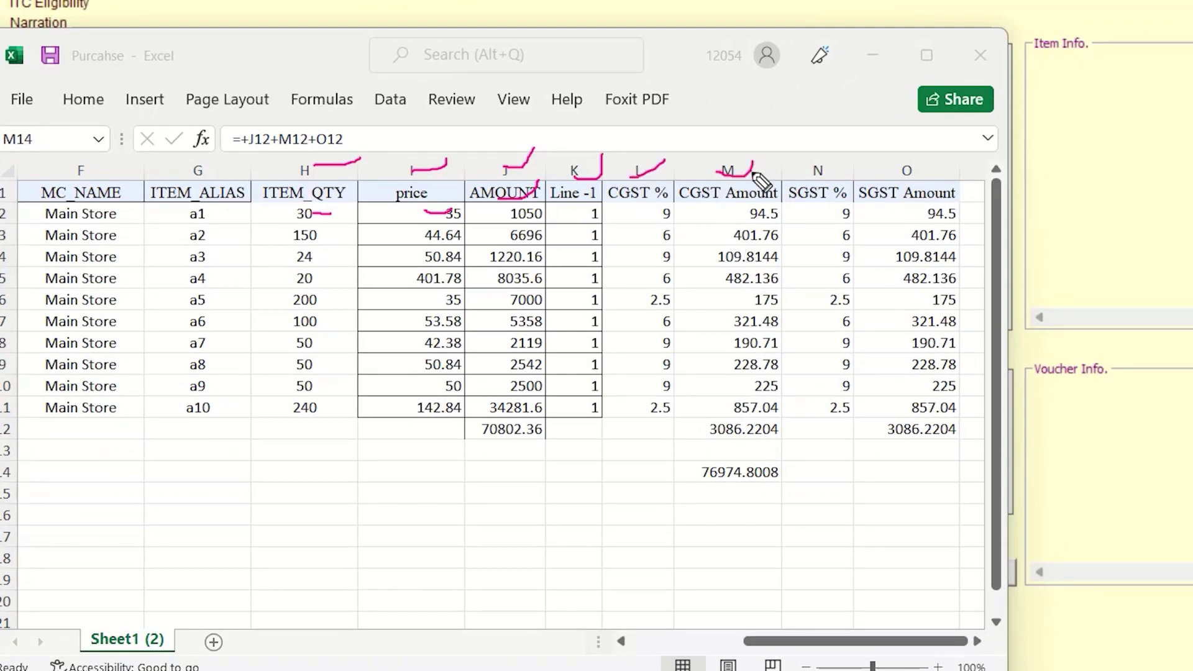
drag(827, 176, 852, 163)
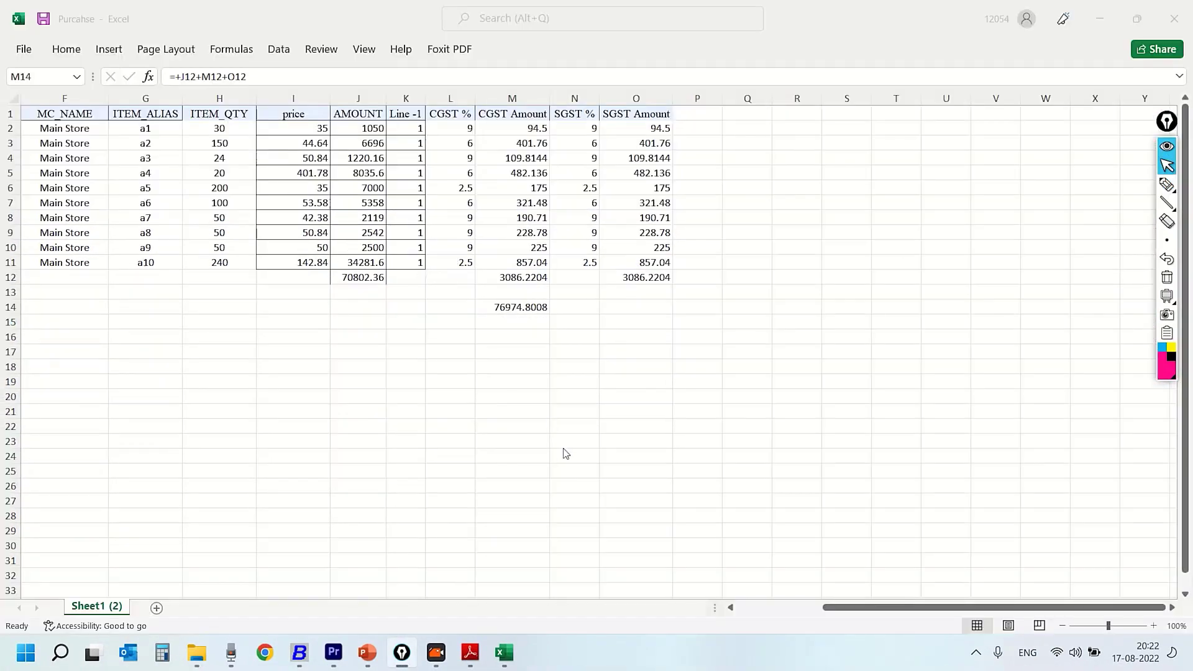
Step: Examine the first data row of the purchase sheet cell by cell, from Series through ITEM_QTY
drag(869, 610, 729, 606)
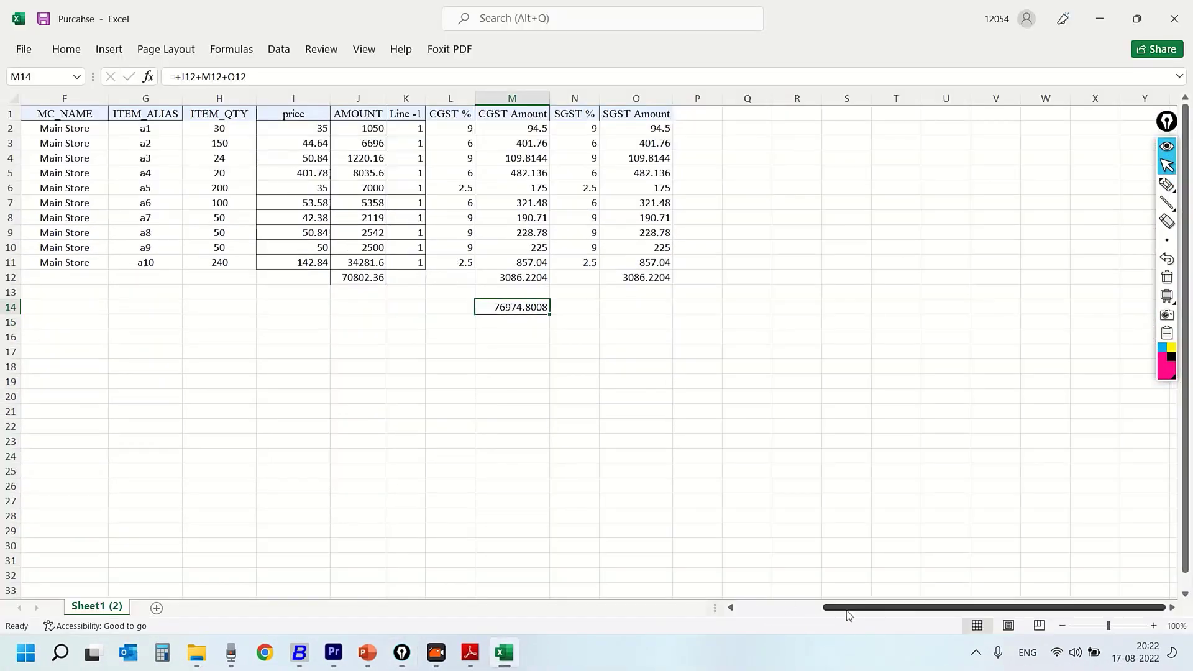
drag(846, 610, 709, 603)
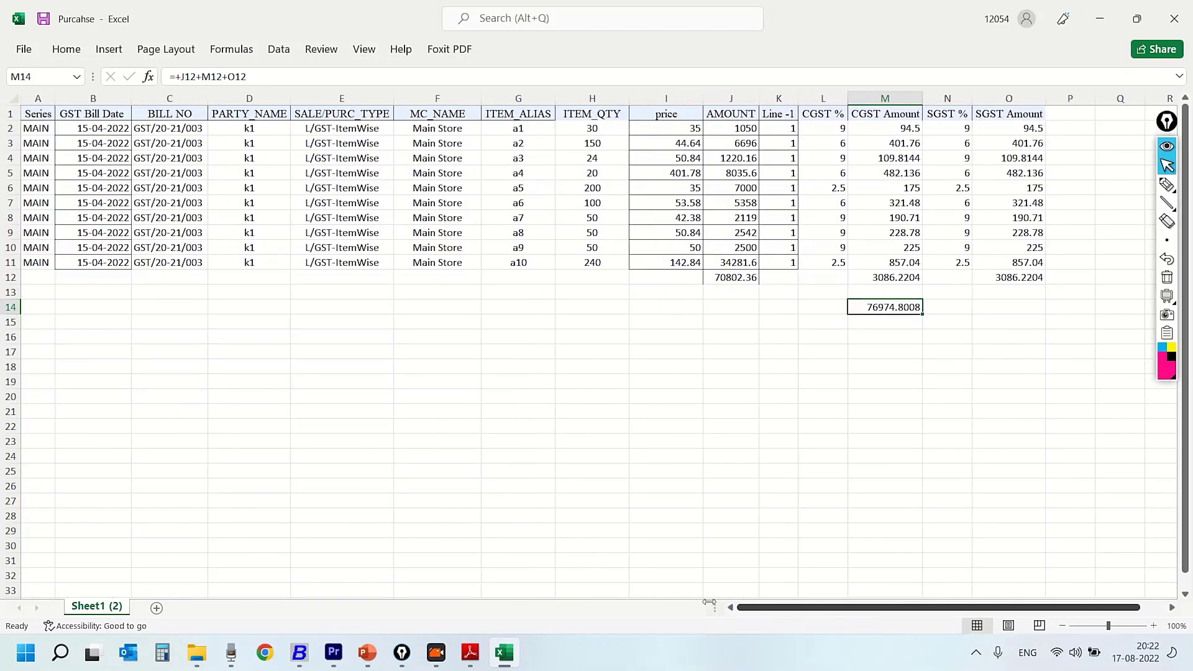
click(37, 128)
key(Right)
key(Right)
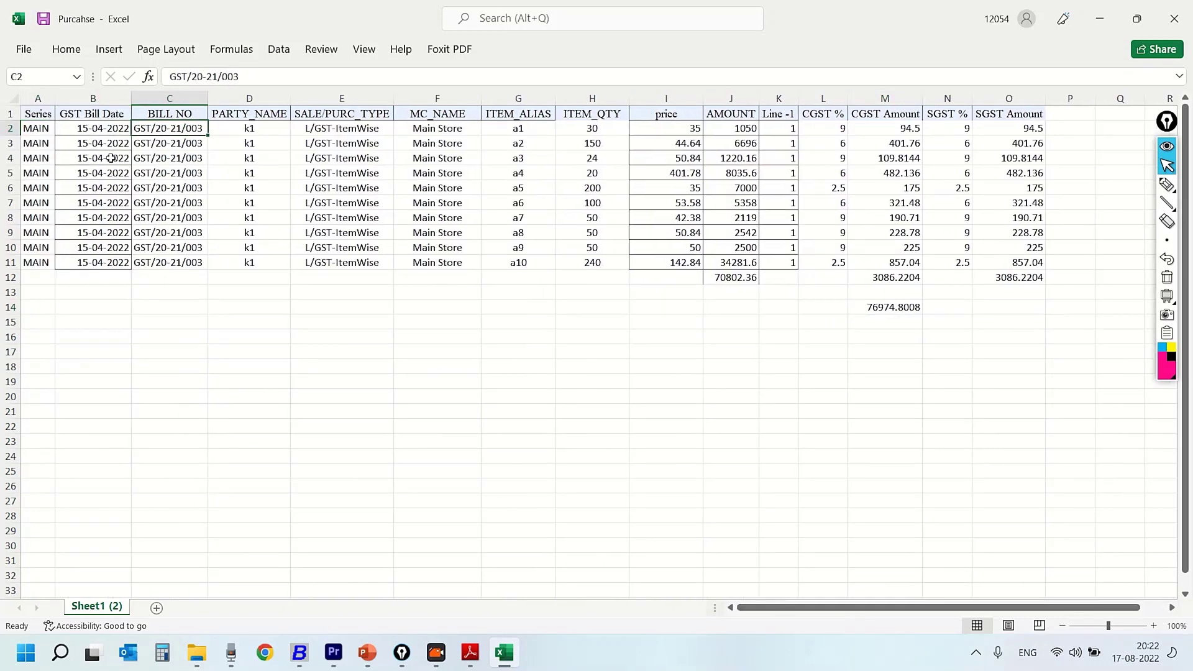
key(Left)
key(Right)
key(Right)
key(Right)
key(Right)
key(Right)
key(Right)
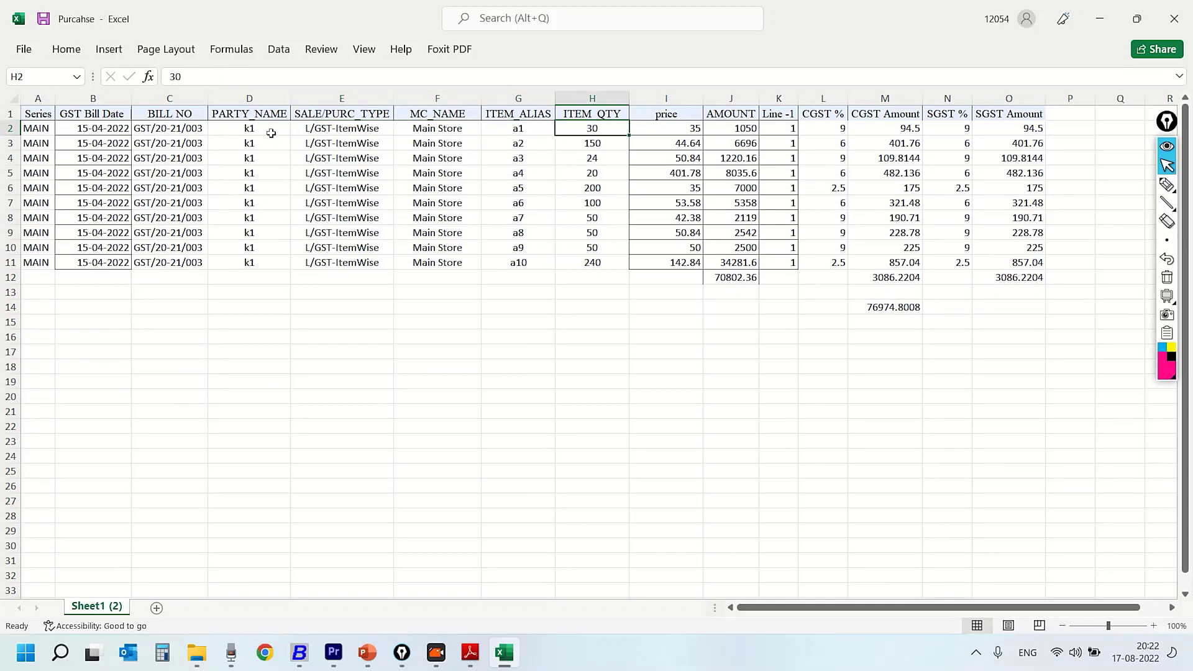
Step: Review the party name, bill number, bill date and material centre entries in the purchase sheet
click(250, 118)
click(170, 132)
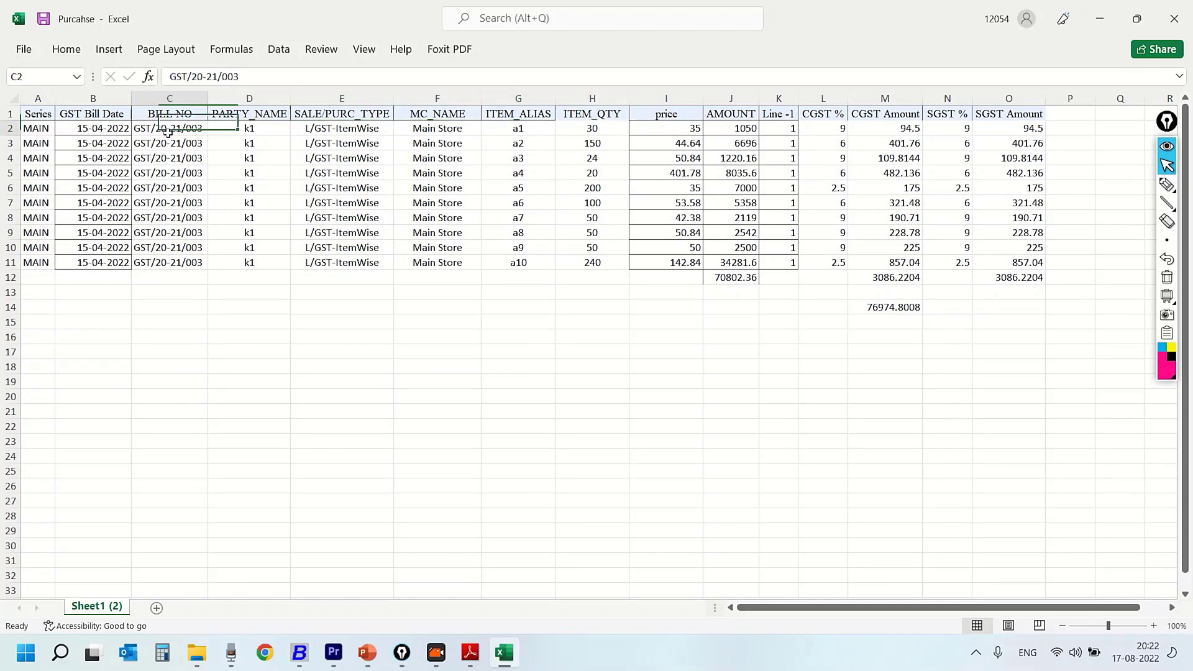
click(98, 128)
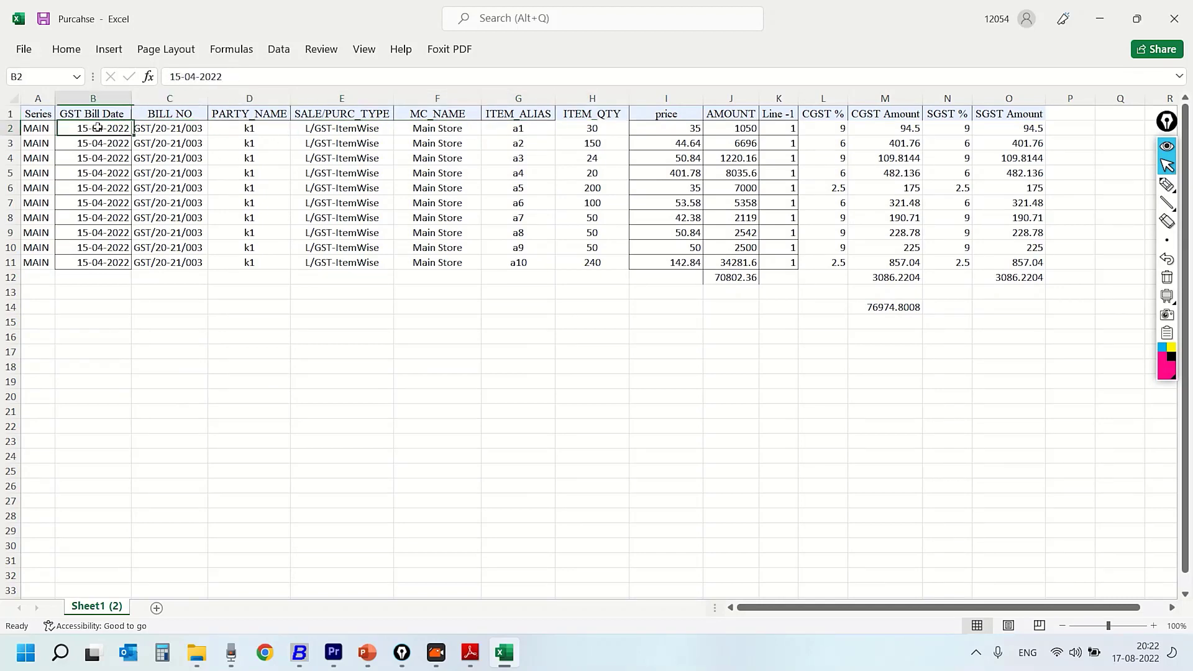
click(454, 130)
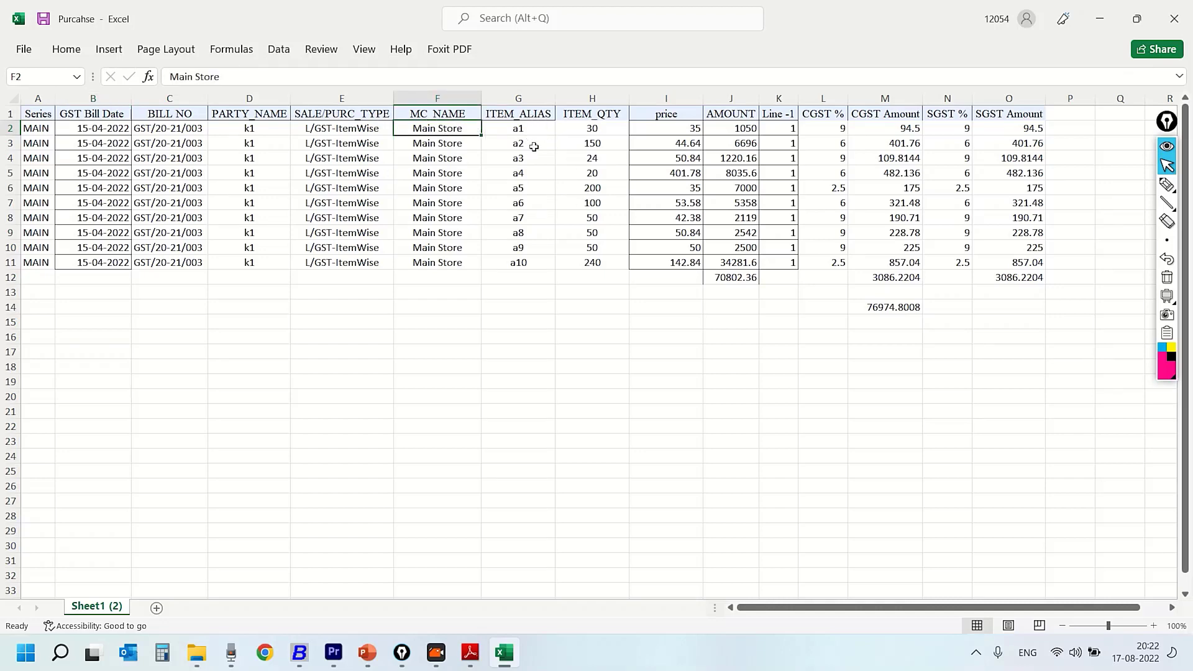
Step: Compare the sheet's ITEM_ALIAS column with the goods descriptions in the Adobe Reader invoice, highlighting Hyper Swob FC
click(519, 98)
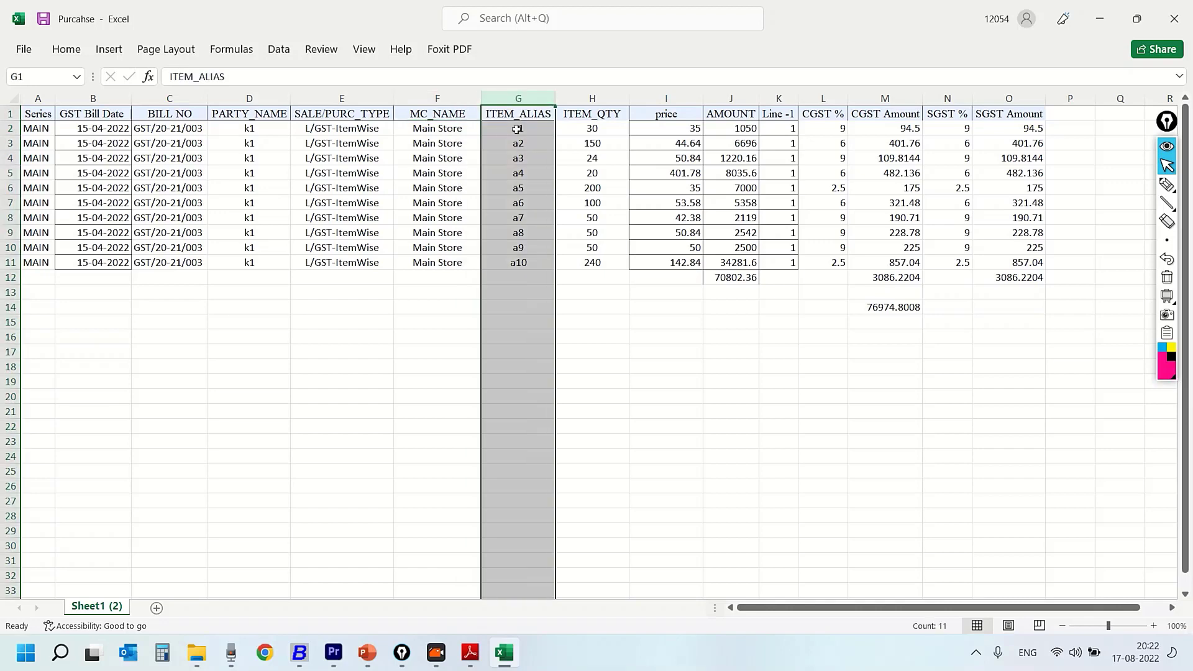
click(470, 653)
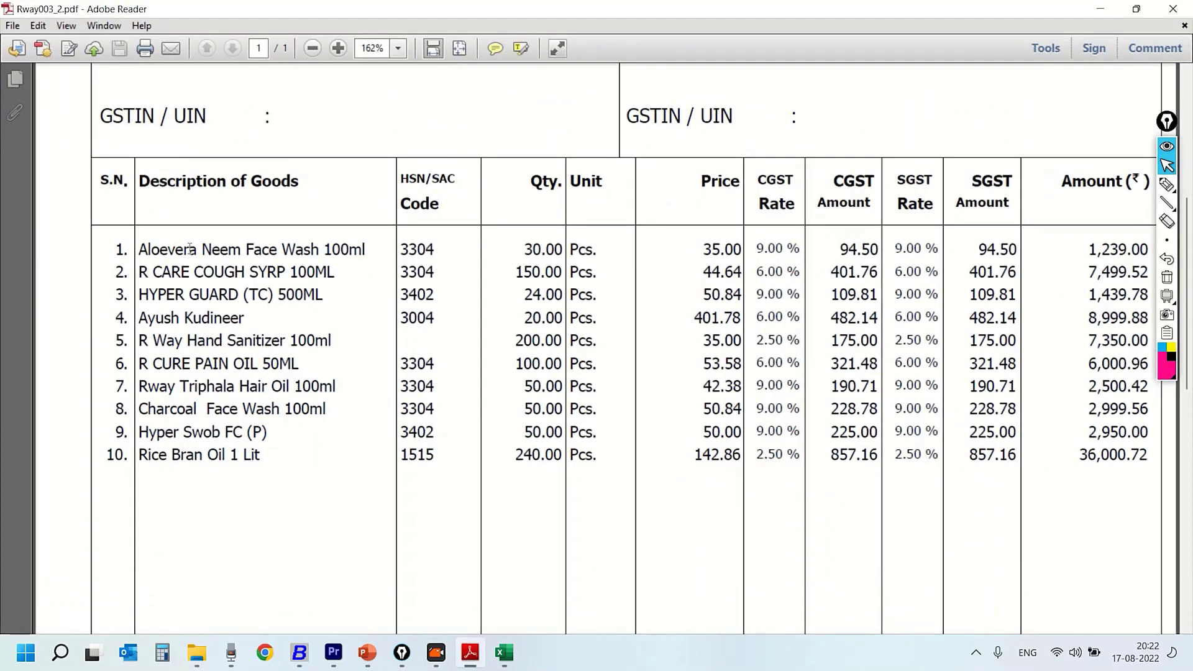
drag(138, 250, 238, 242)
click(210, 340)
drag(138, 432, 242, 432)
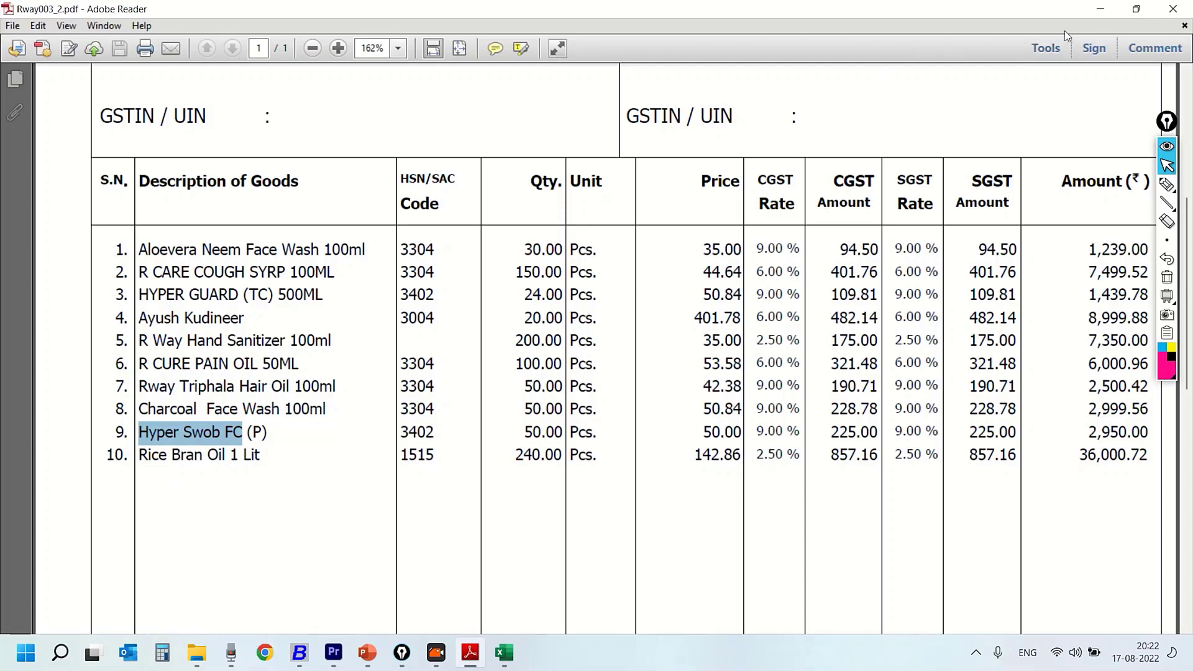
Step: Compare the sheet's ITEM_QTY and price columns with the Qty. and Price columns of the Adobe Reader invoice
key(alt+Tab)
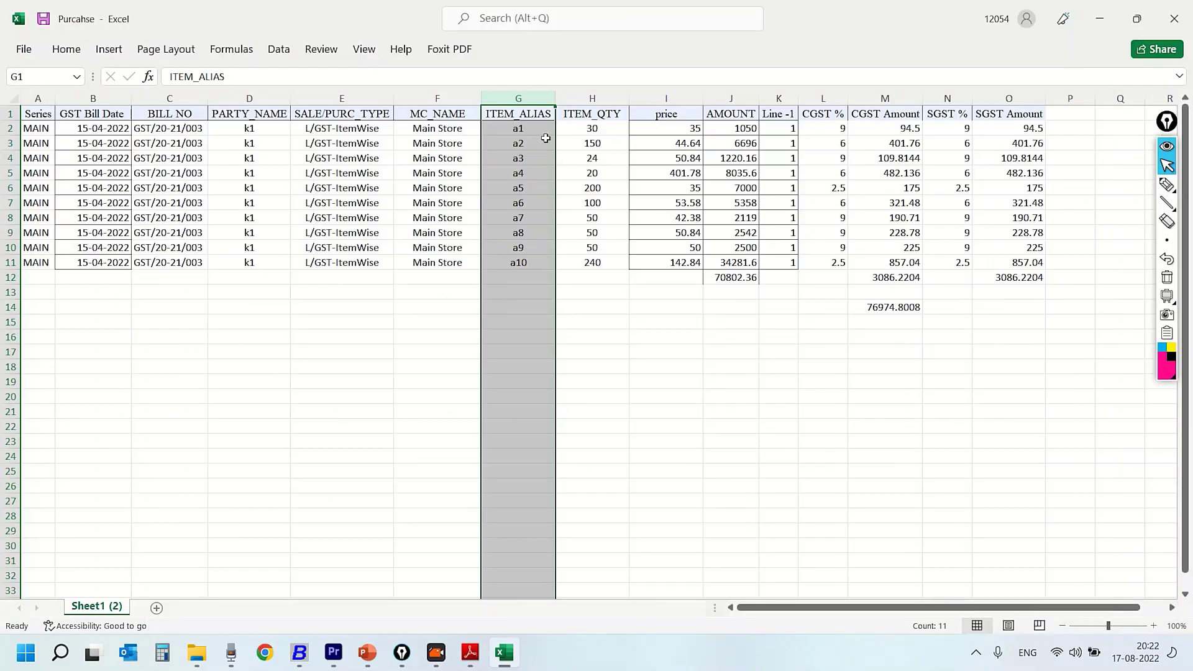
click(610, 97)
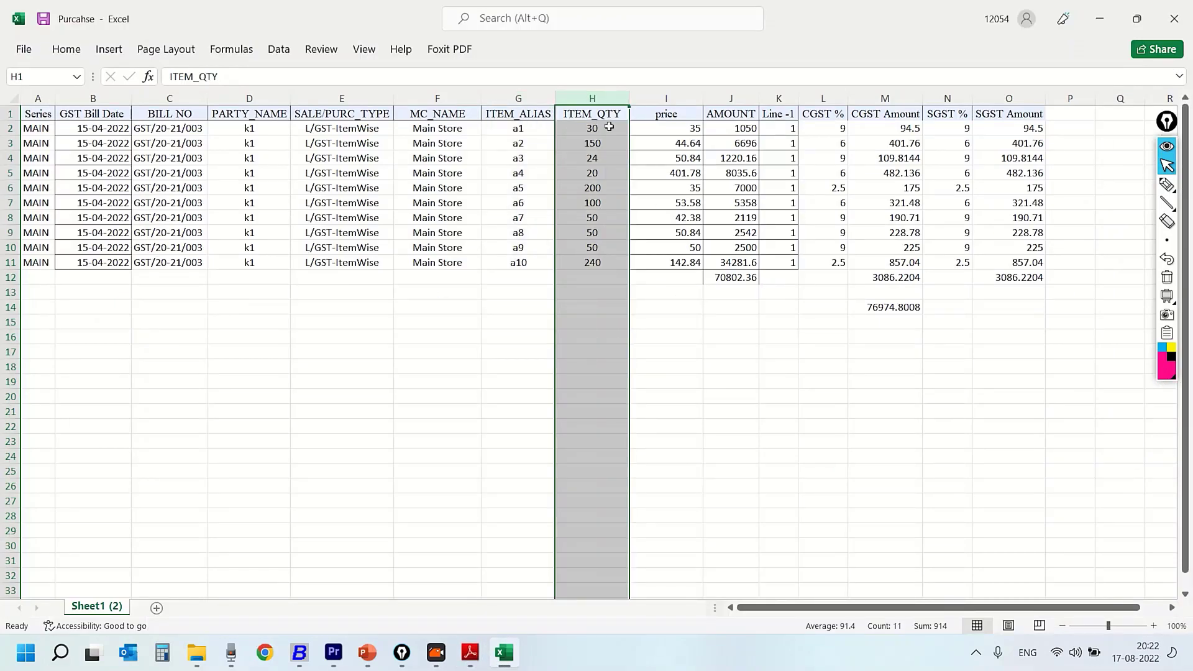
click(471, 652)
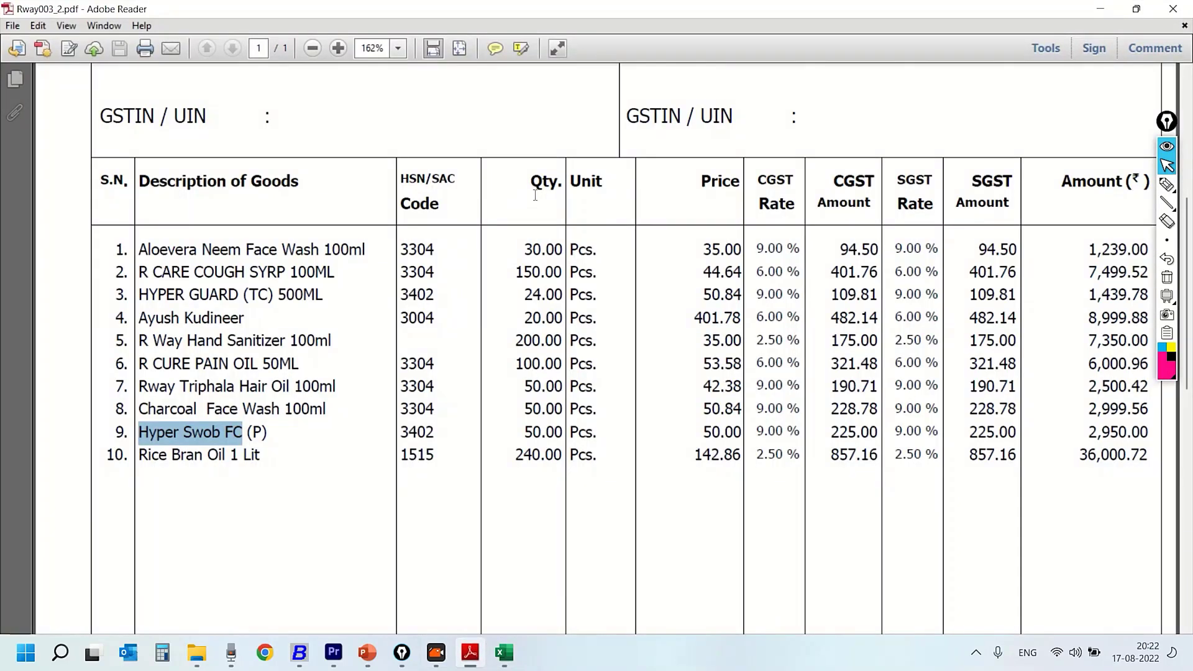
drag(1068, 18, 419, 59)
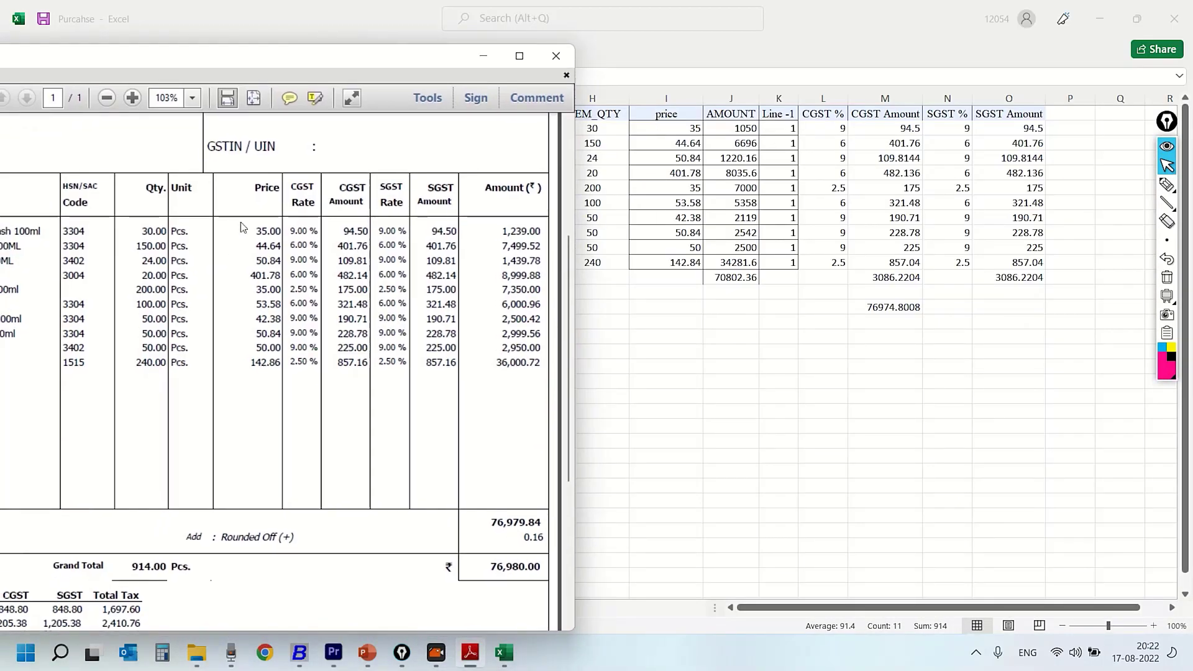
click(483, 56)
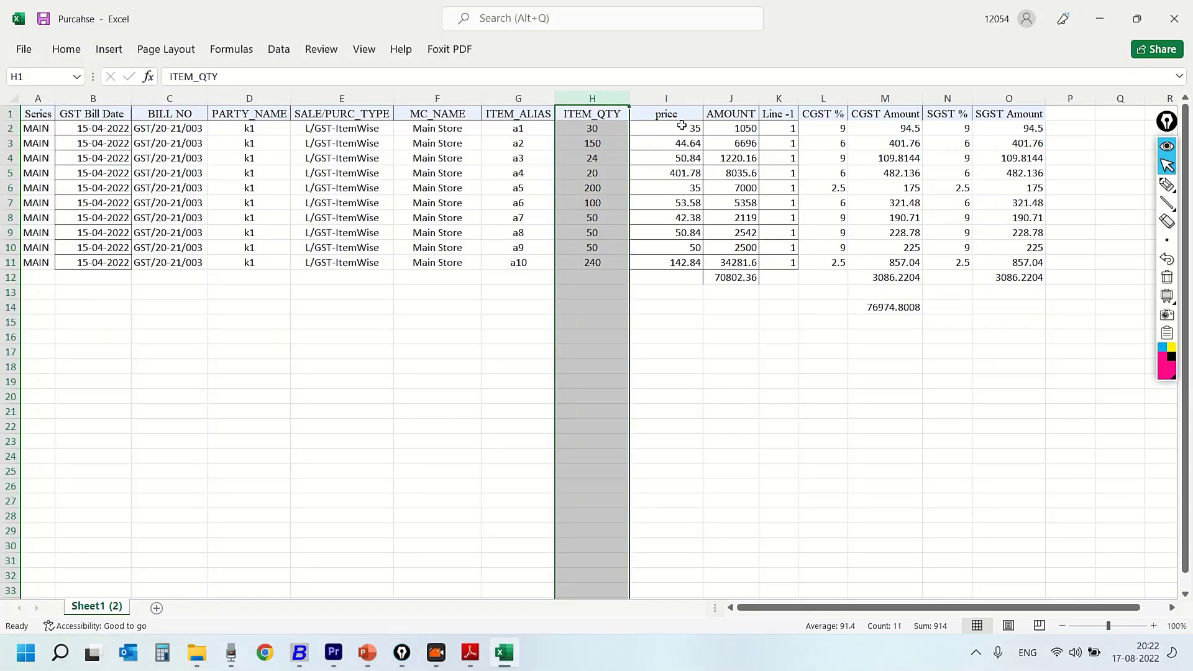
click(666, 98)
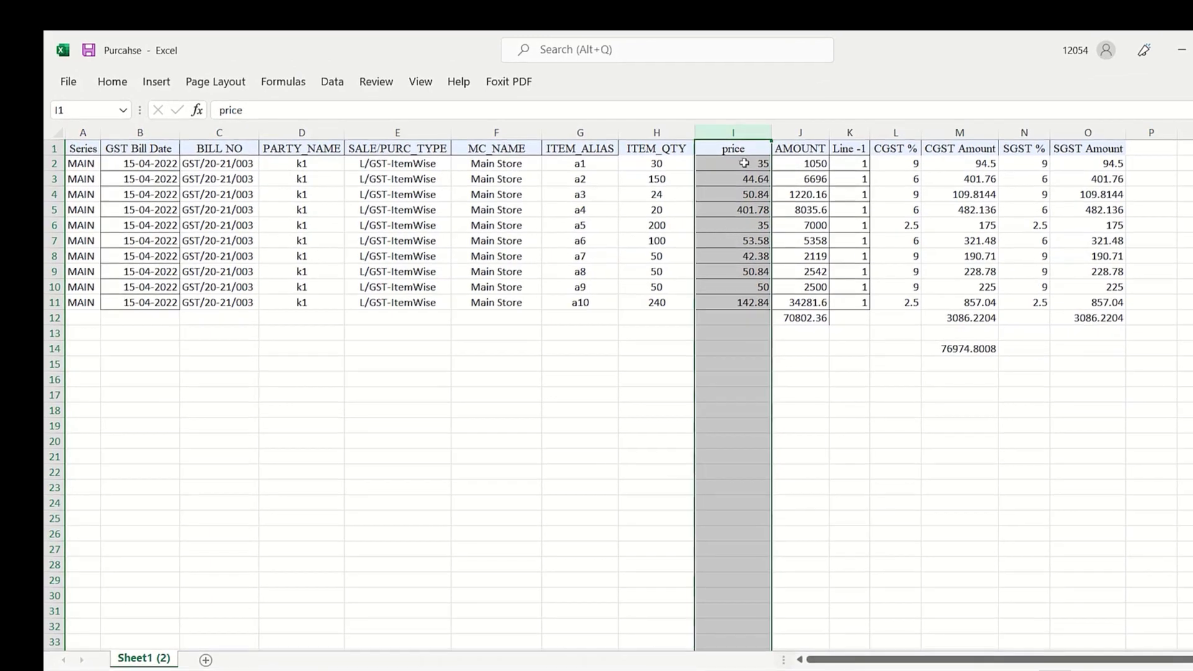
drag(755, 163, 755, 302)
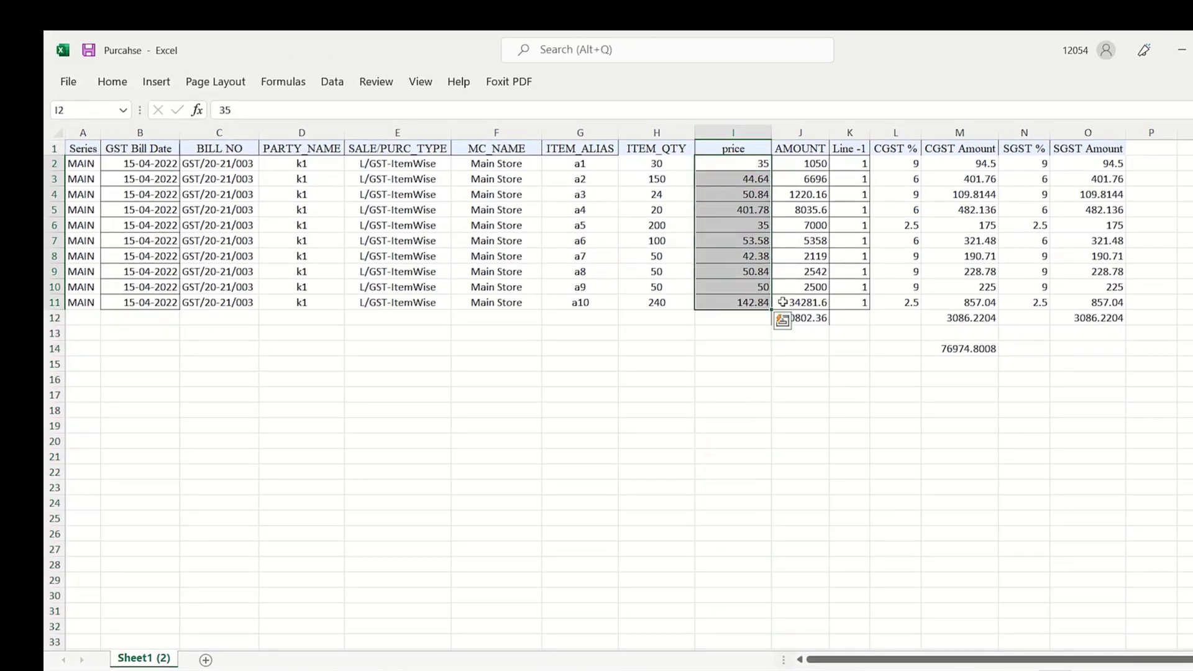
Step: Clear J2:J12 and recalculate AMOUNT as quantity times price, entering =H2*I2 in J2 and filling it down to J11
drag(811, 164, 826, 323)
key(Delete)
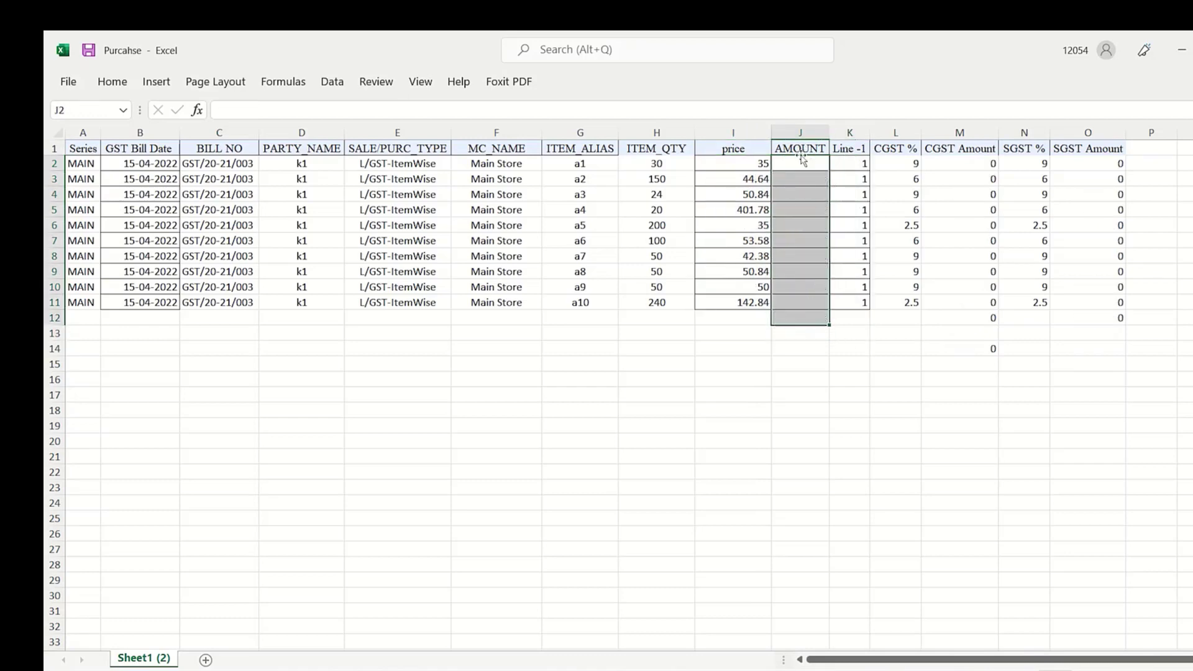
click(800, 167)
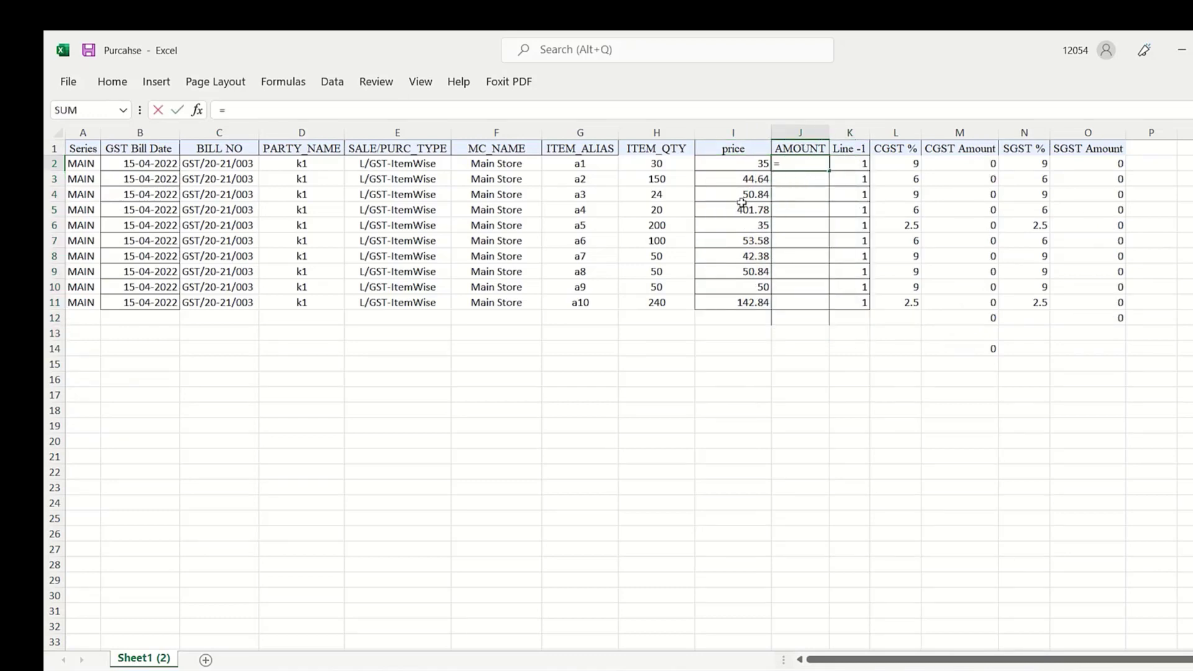
text(=)
click(654, 164)
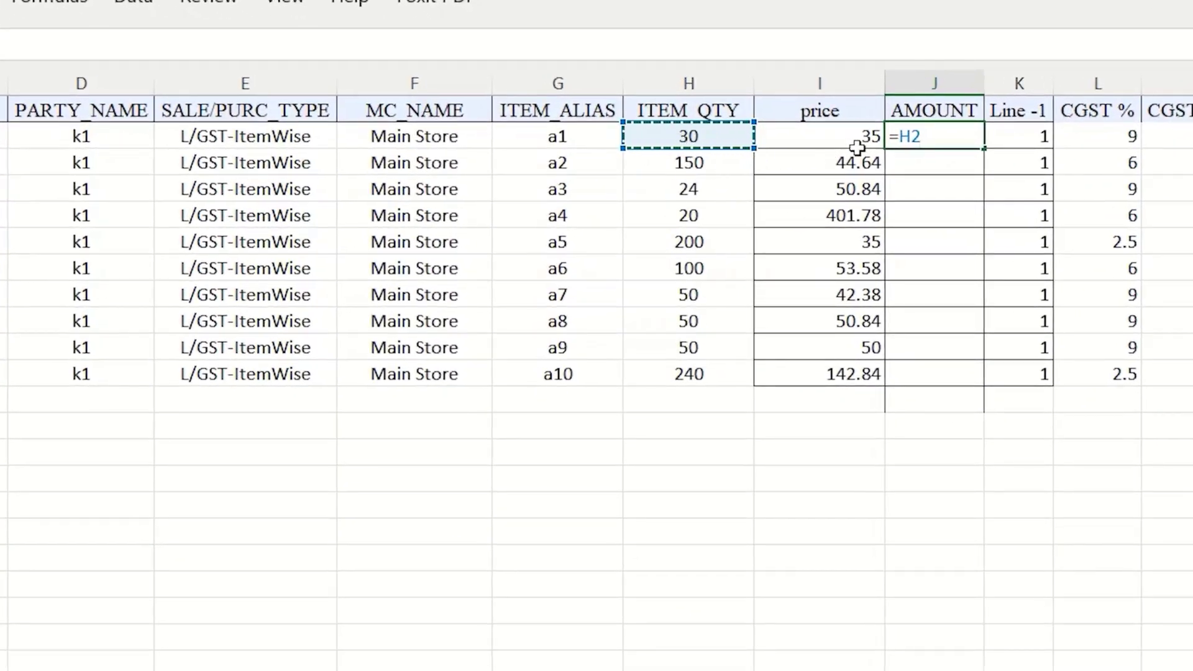
text(*)
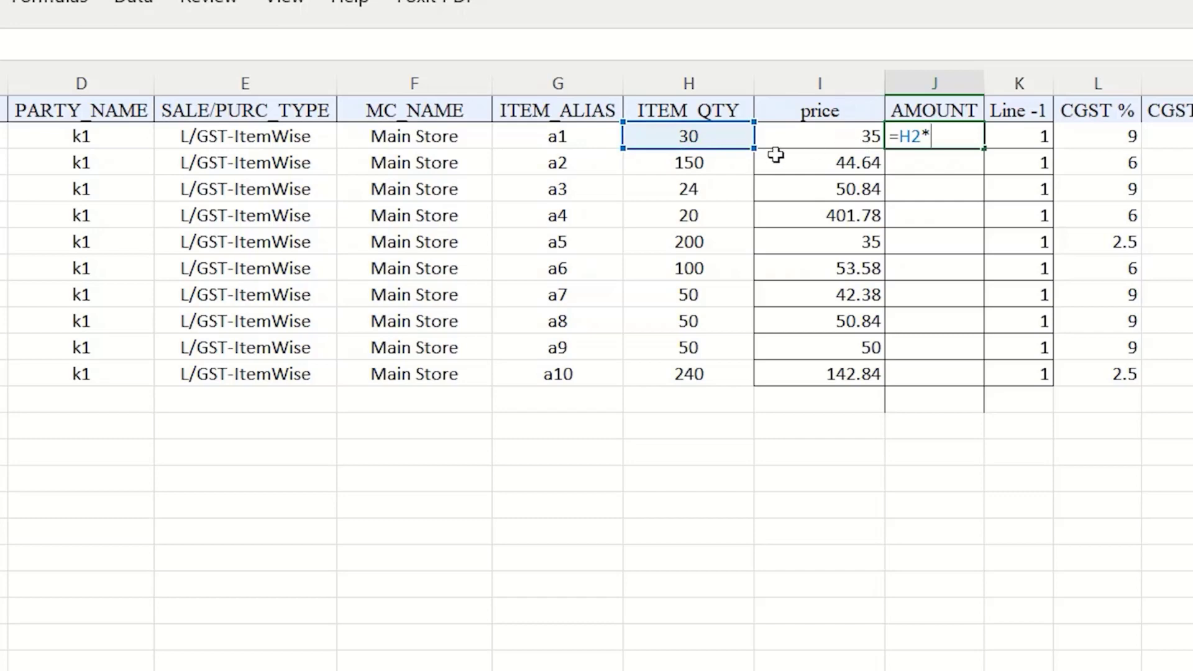
click(849, 141)
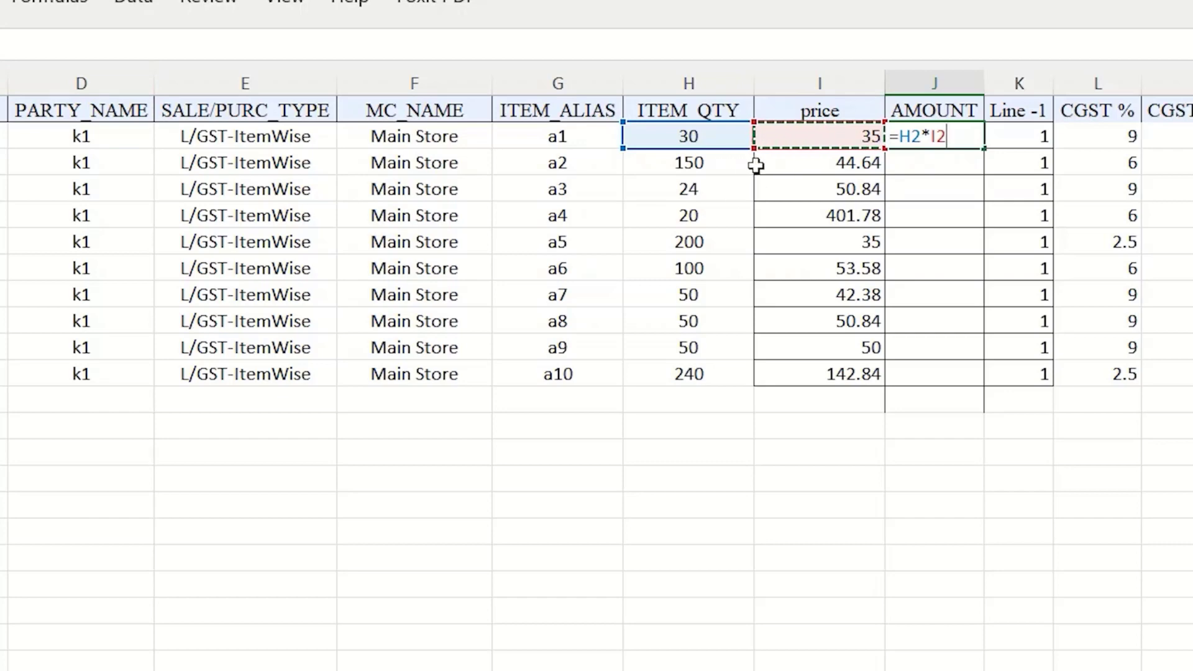
key(Return)
click(942, 144)
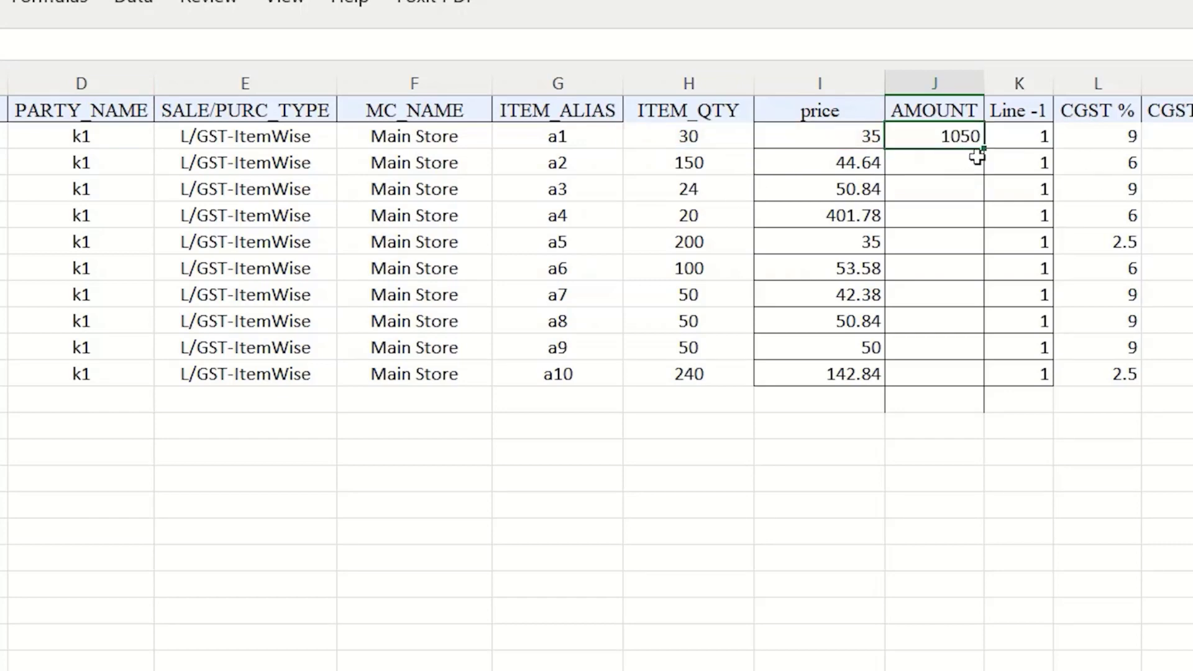
drag(984, 151, 991, 378)
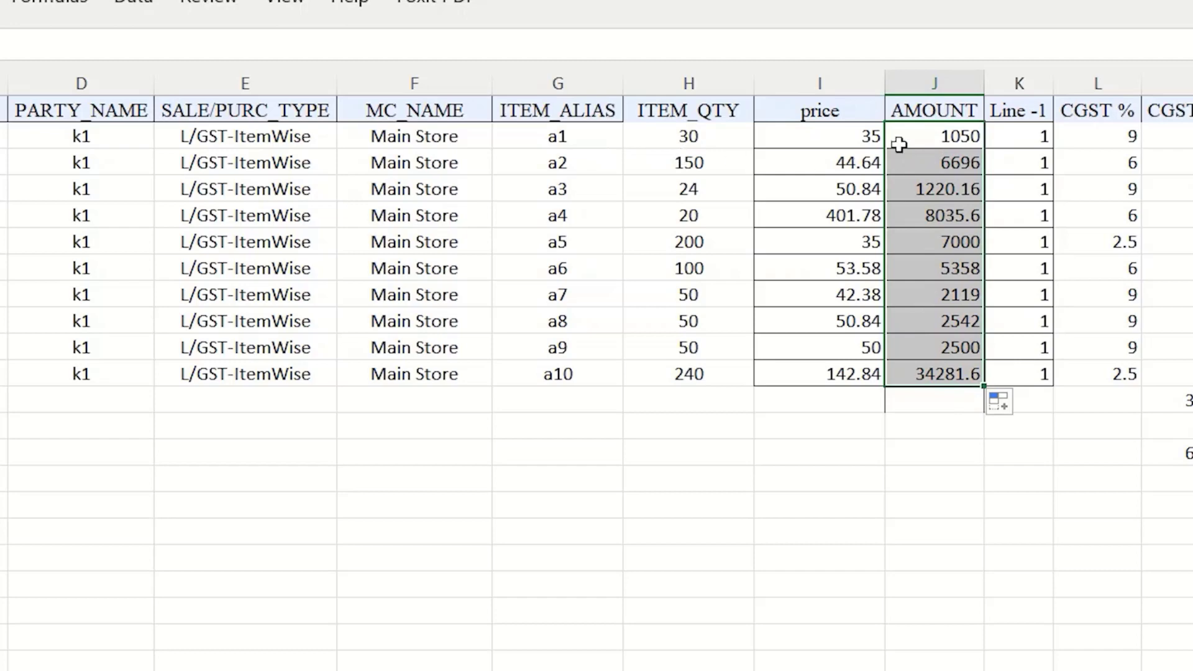
Step: Test the AMOUNT formula by setting ITEM_QTY in H2 to 1, and undo that change
click(696, 146)
text(1)
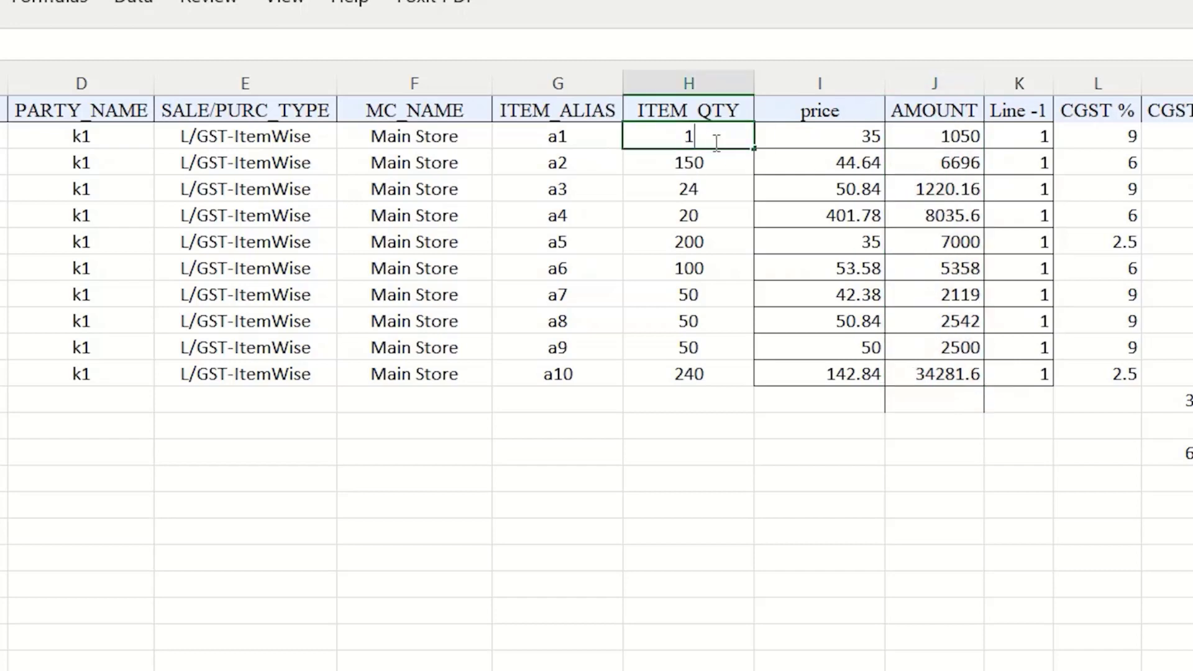
click(918, 208)
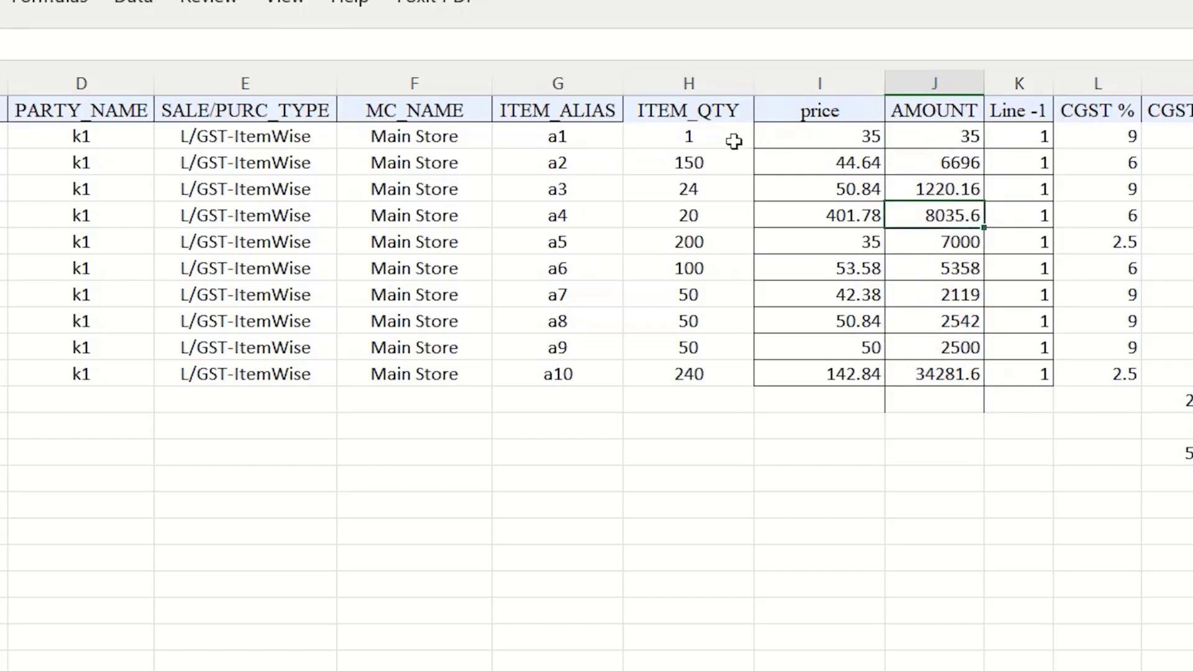
key(ctrl+z)
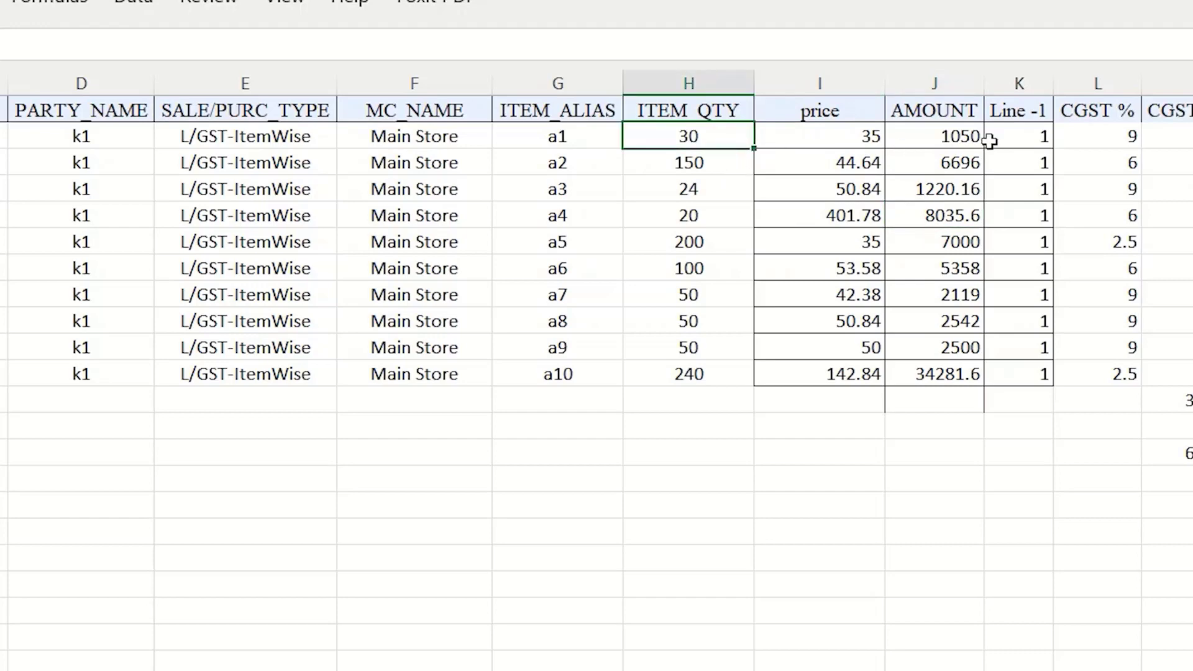
click(951, 139)
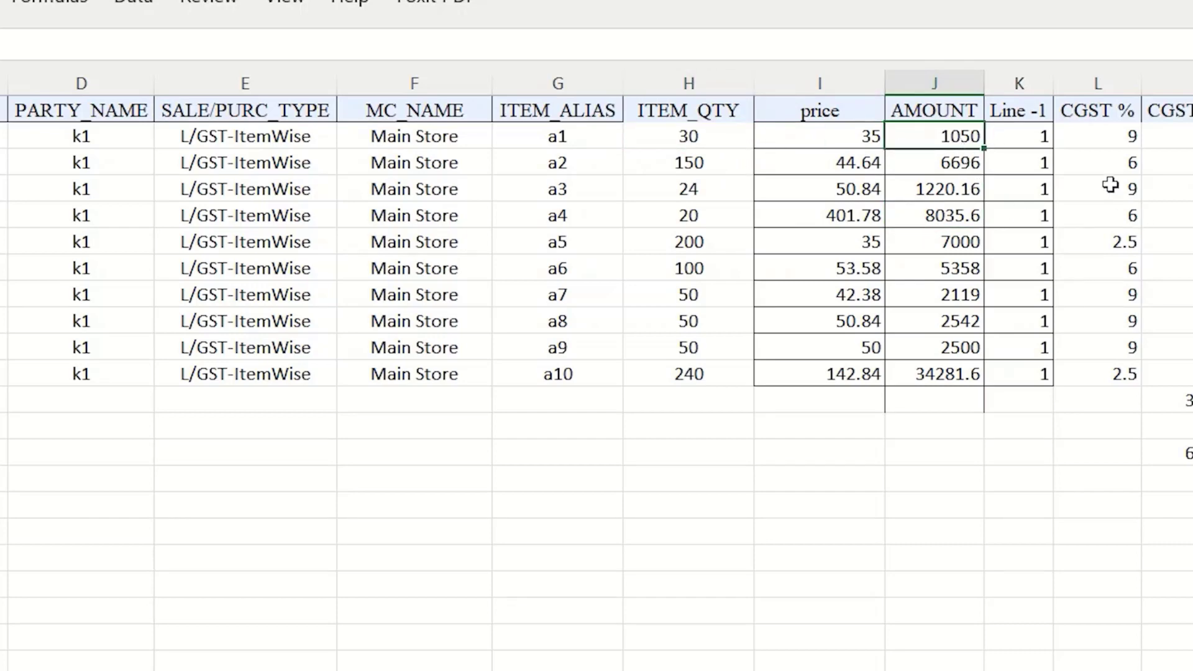
Step: Review the CGST % and SGST % columns and clear the SGST % values in N2:N11
drag(1127, 138, 1125, 367)
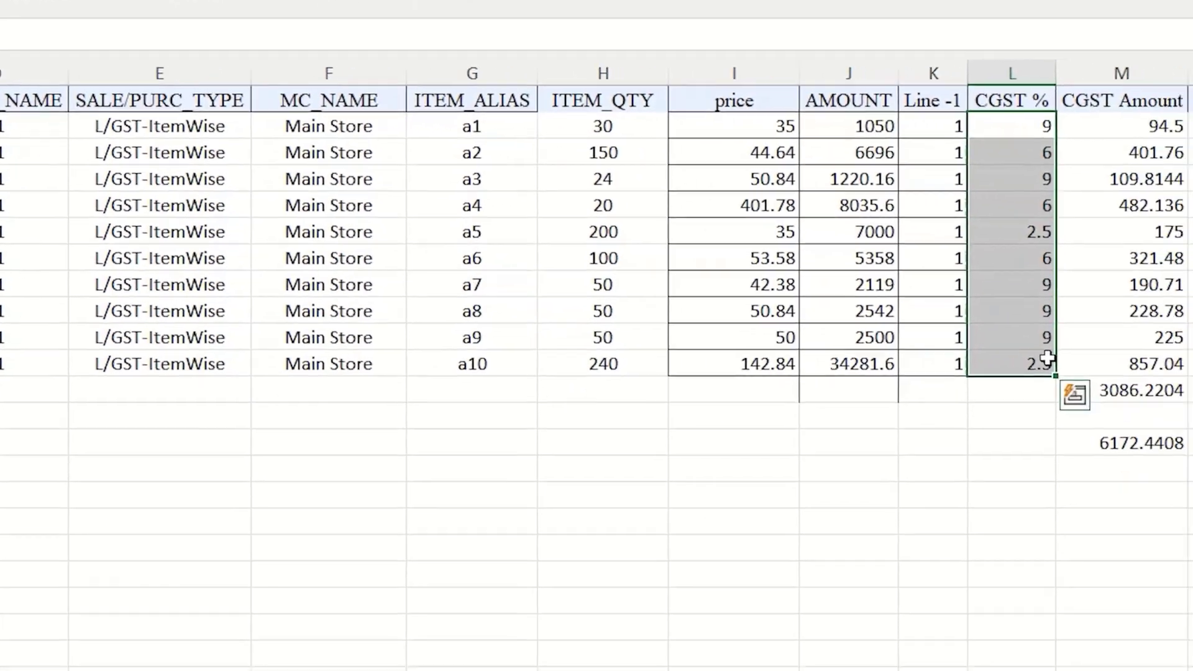
key(ctrl+space)
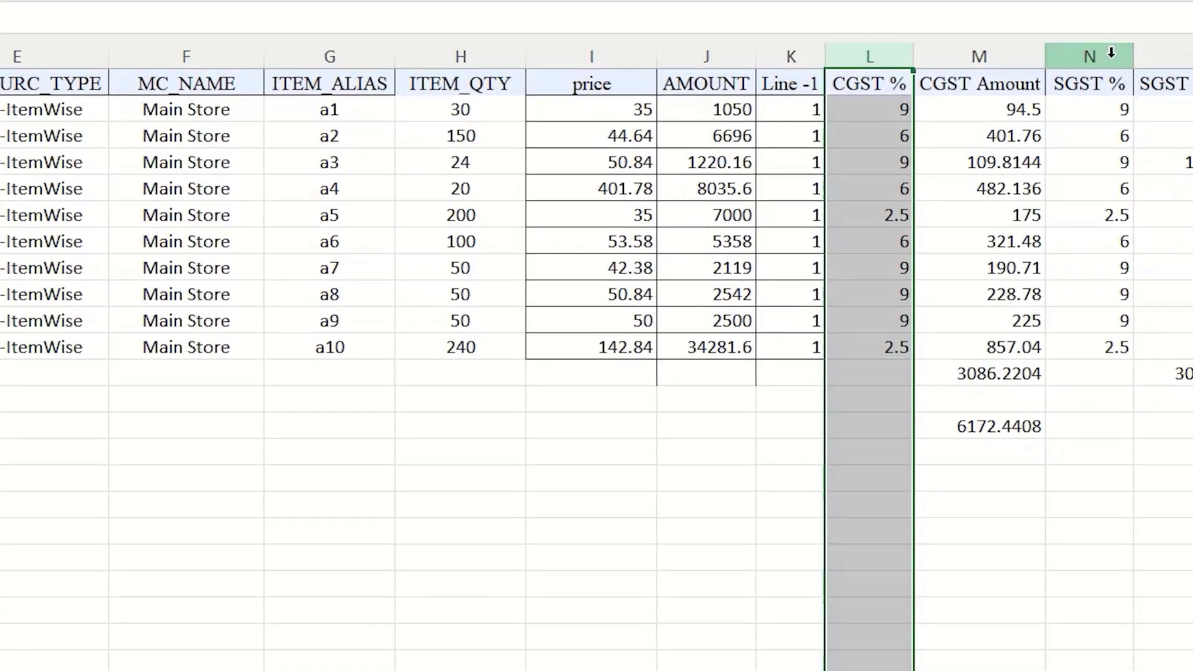
click(1111, 54)
click(874, 116)
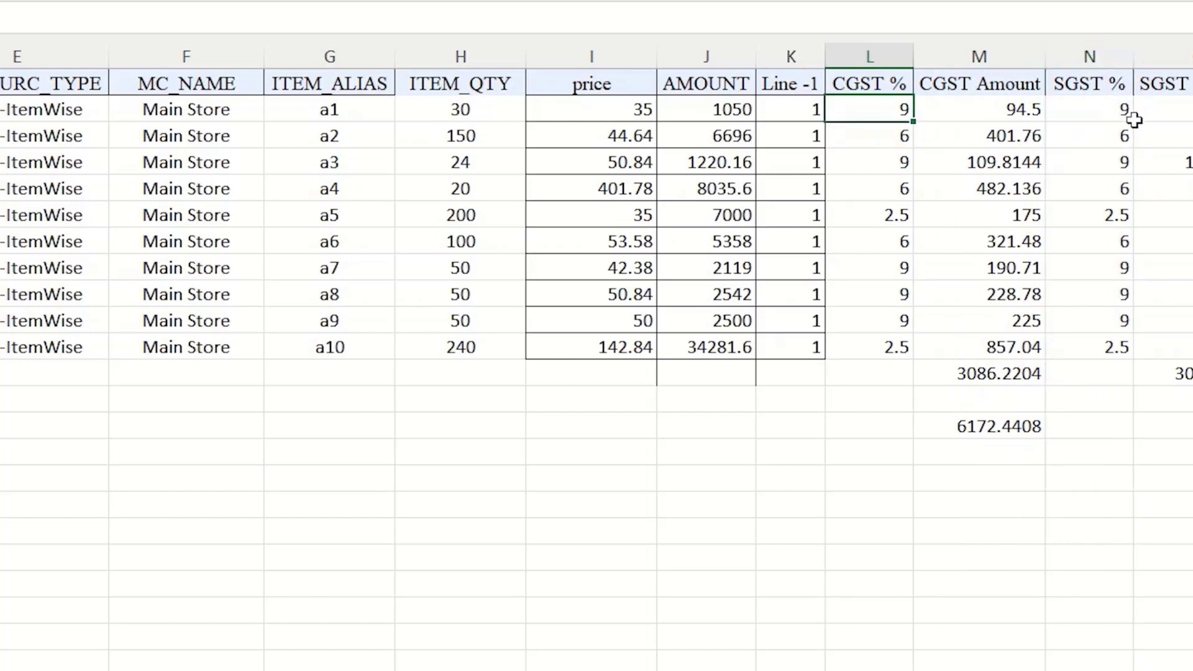
drag(1128, 113, 1112, 346)
key(Delete)
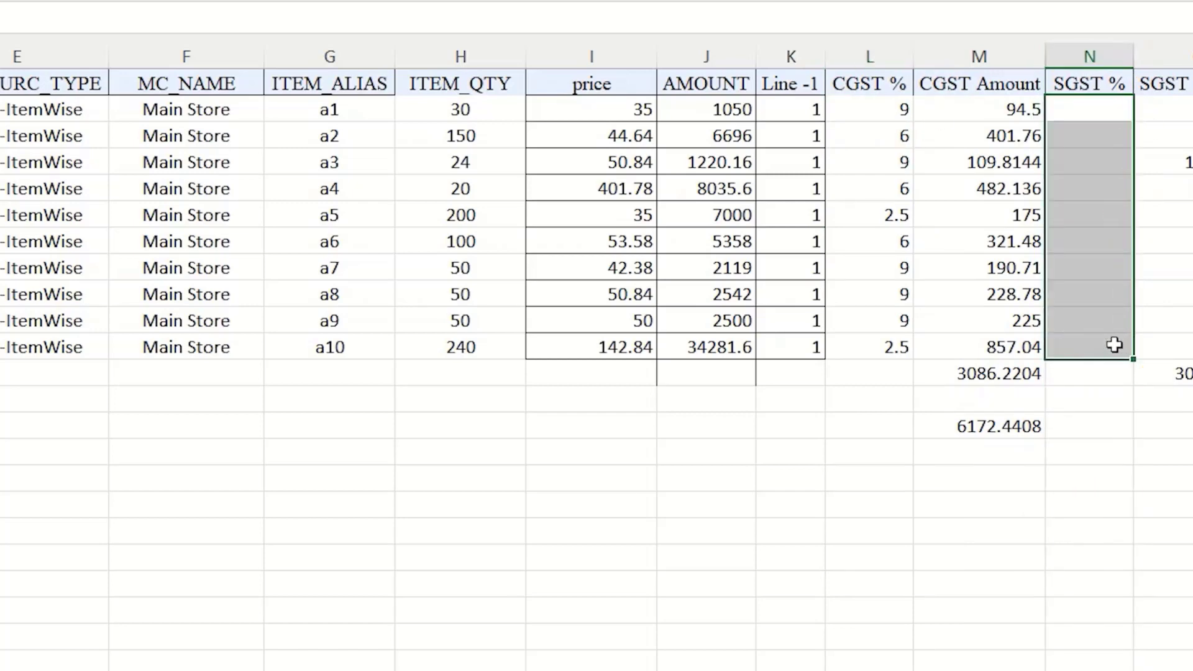
Step: Link SGST % to CGST % by entering =L2 in N2 and filling it down to N11
click(1089, 119)
text(=)
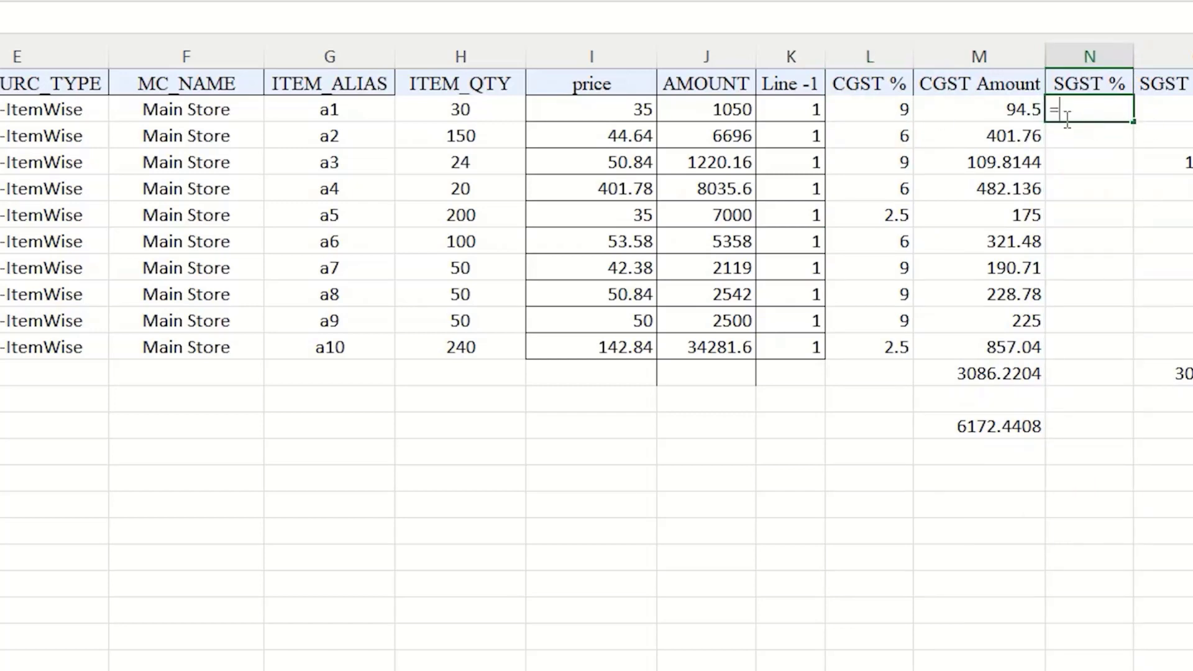
click(874, 112)
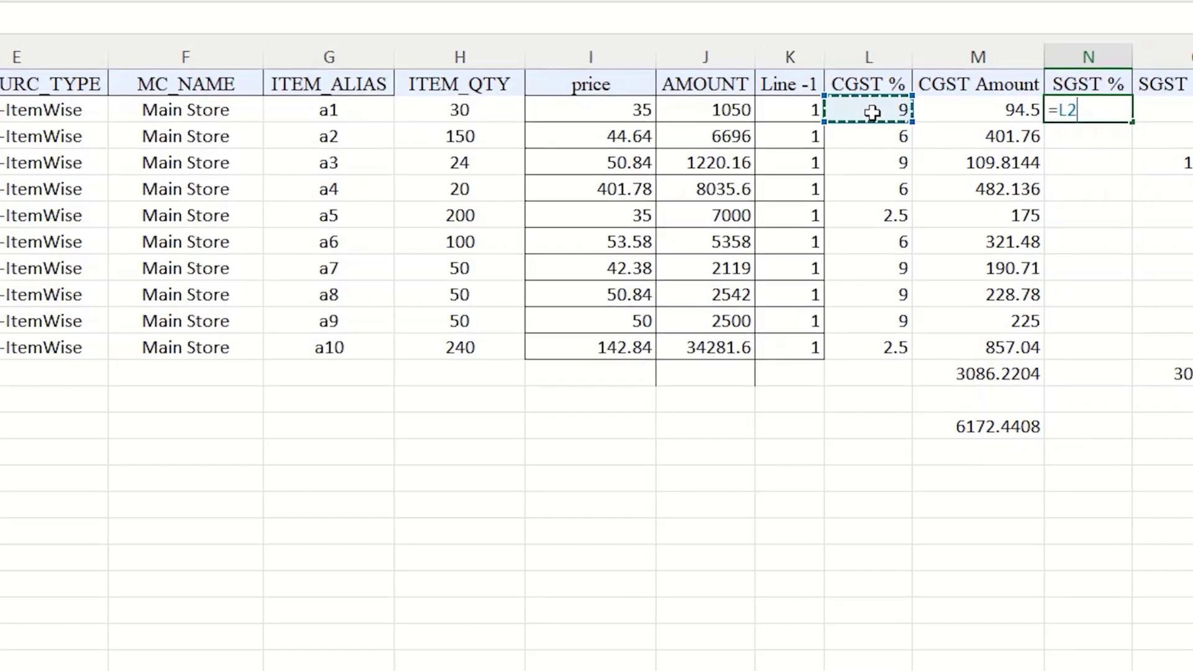
key(Return)
click(992, 160)
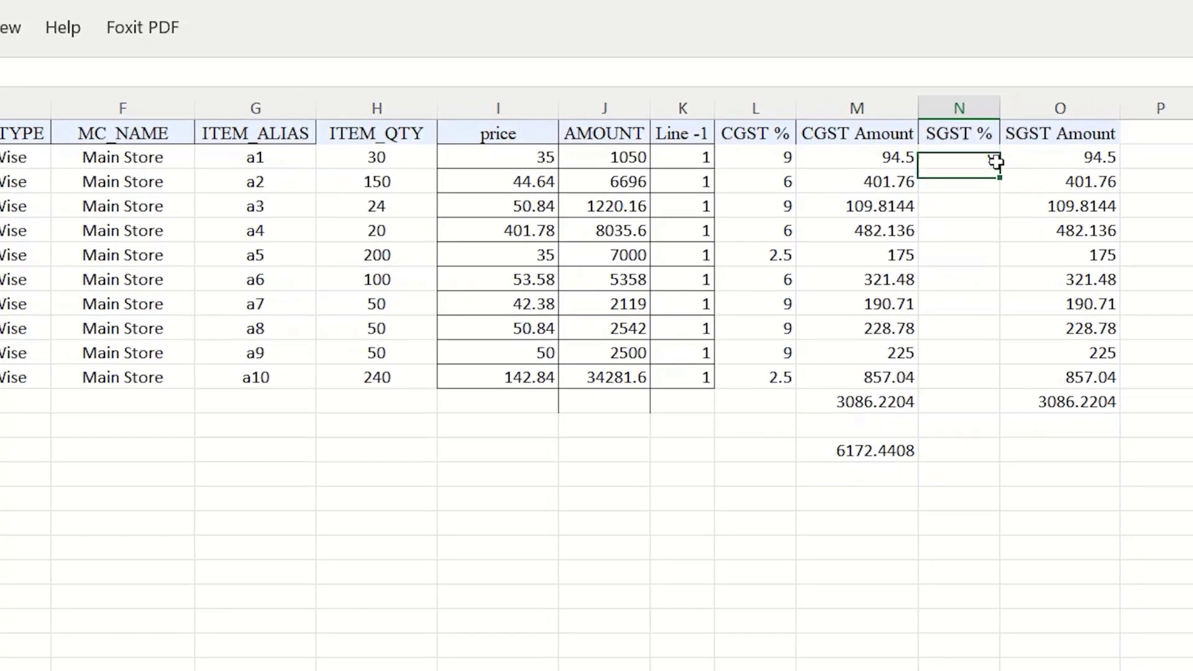
drag(998, 170, 999, 392)
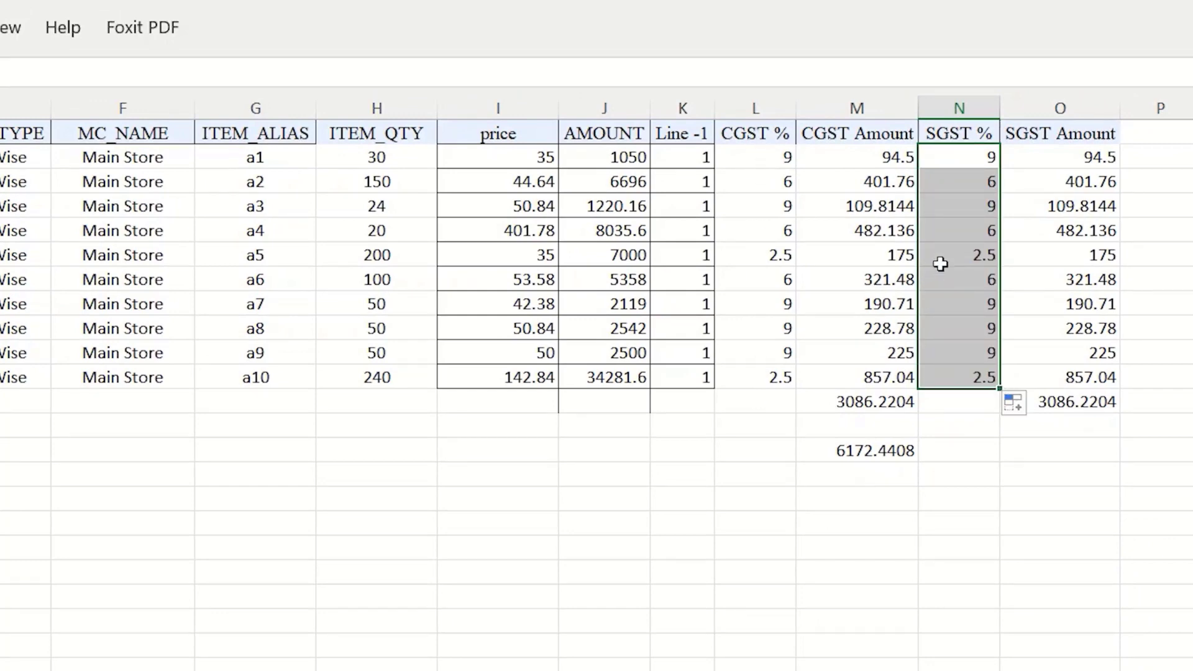
Step: Clear the CGST Amount values in M2:M11 and enter the formula =J2*L2% in M2
drag(889, 157, 894, 381)
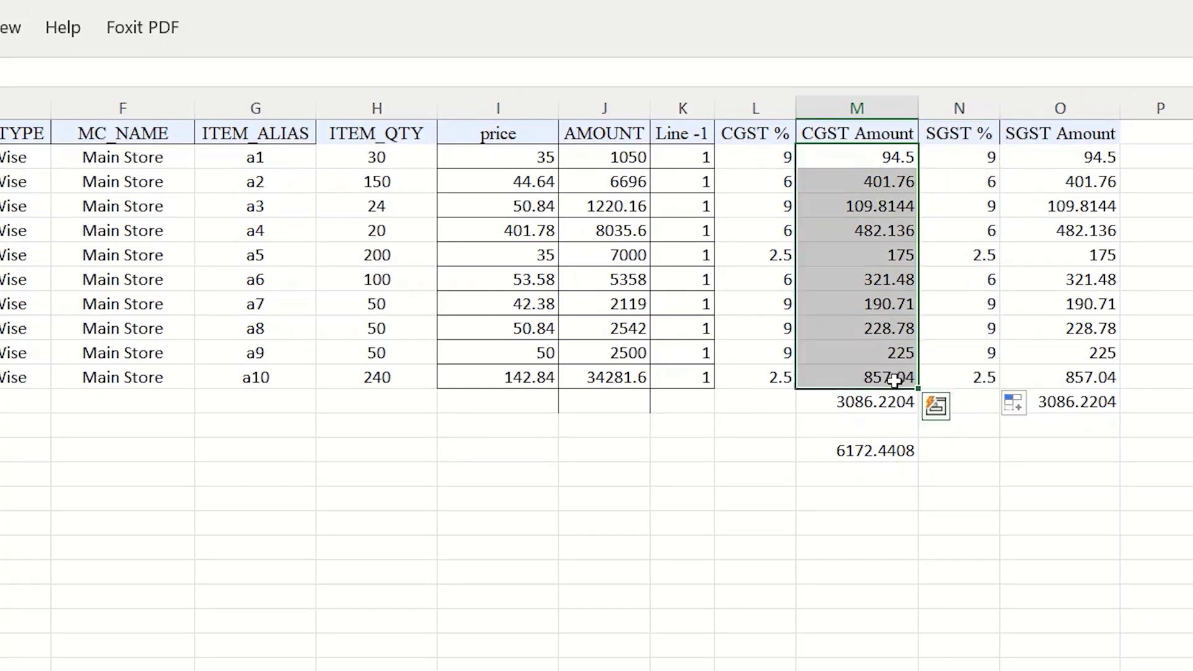
key(Delete)
click(867, 163)
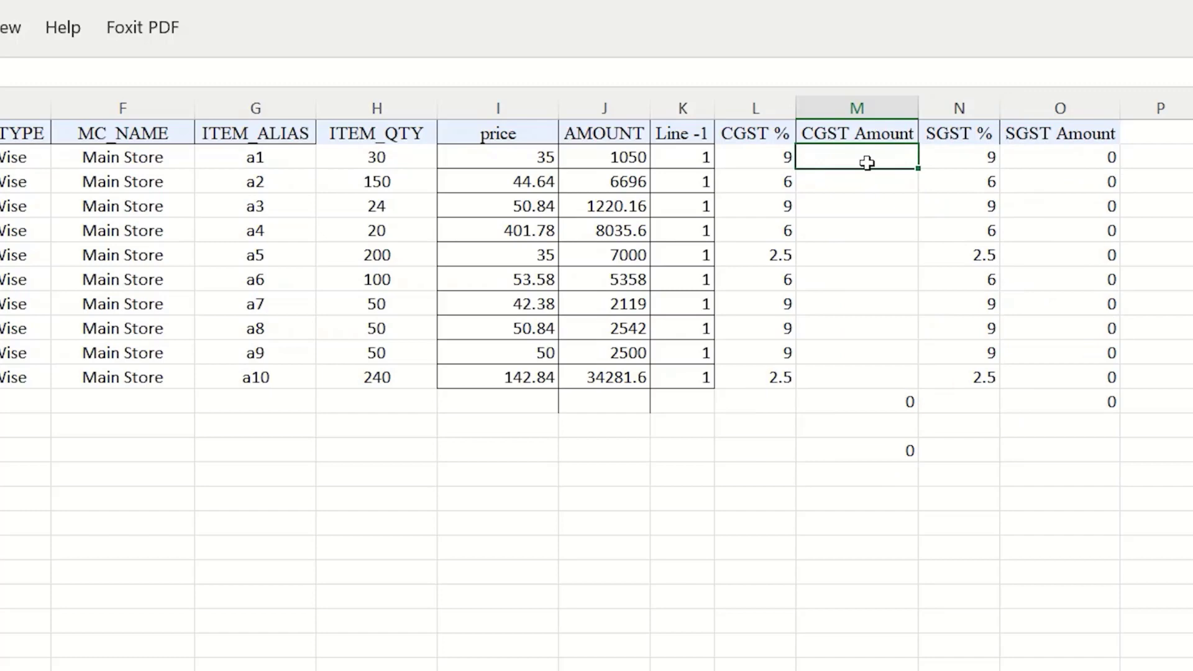
text(=)
click(612, 161)
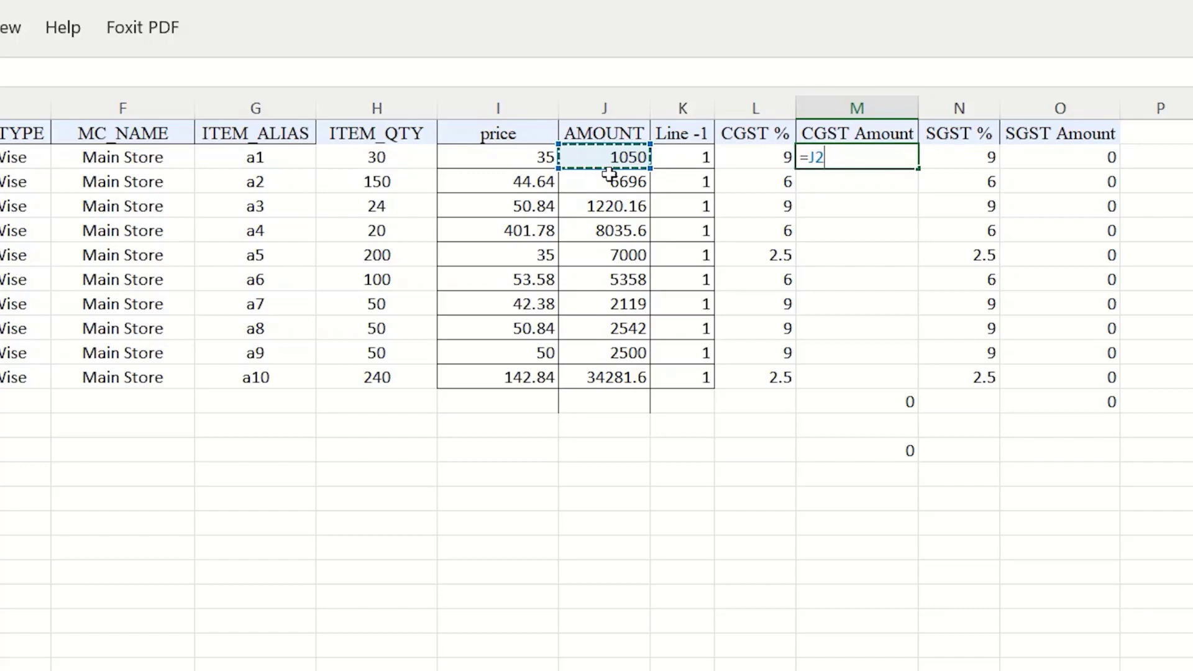
text(*9)
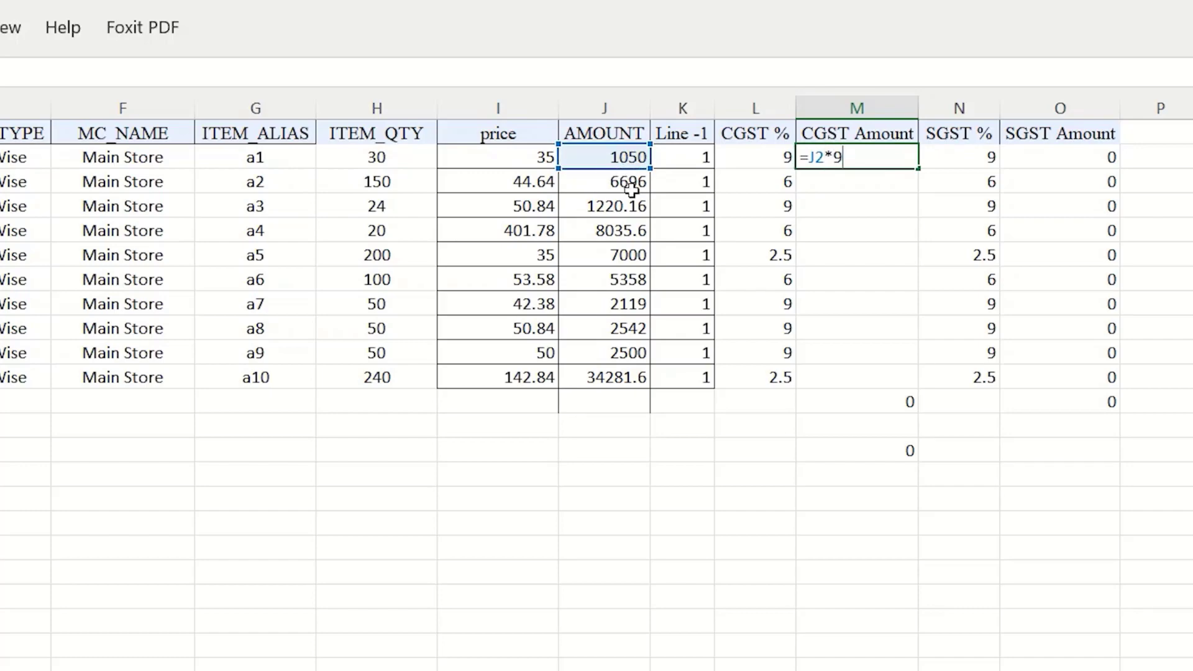
key(BackSpace)
click(777, 157)
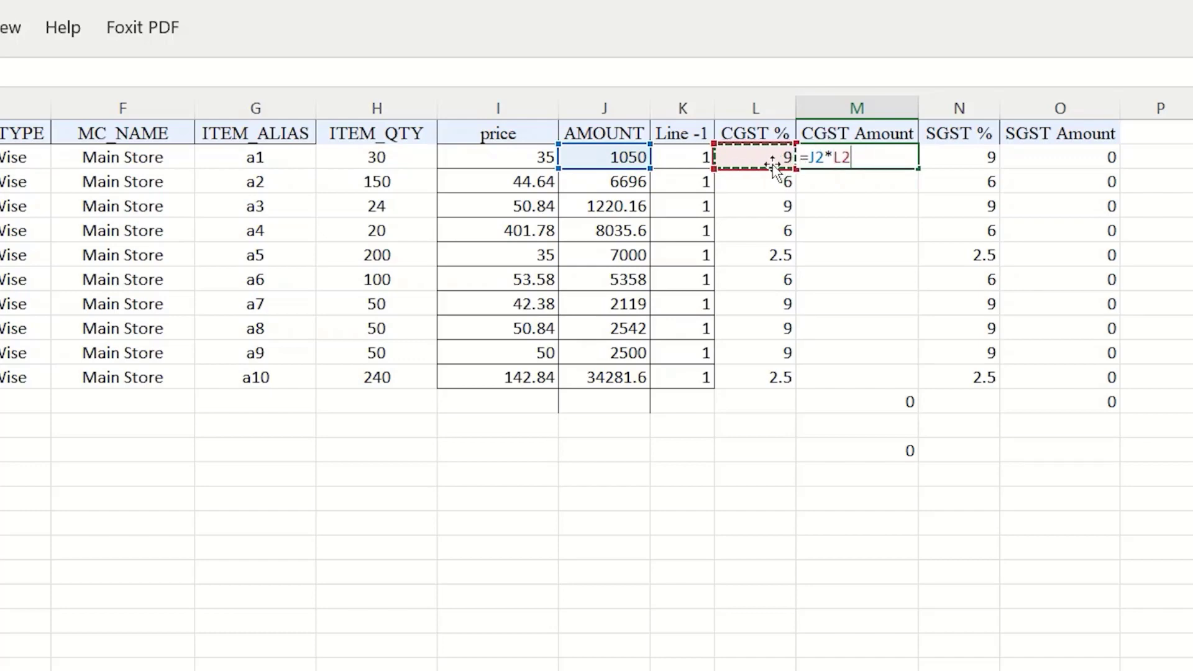
text(%)
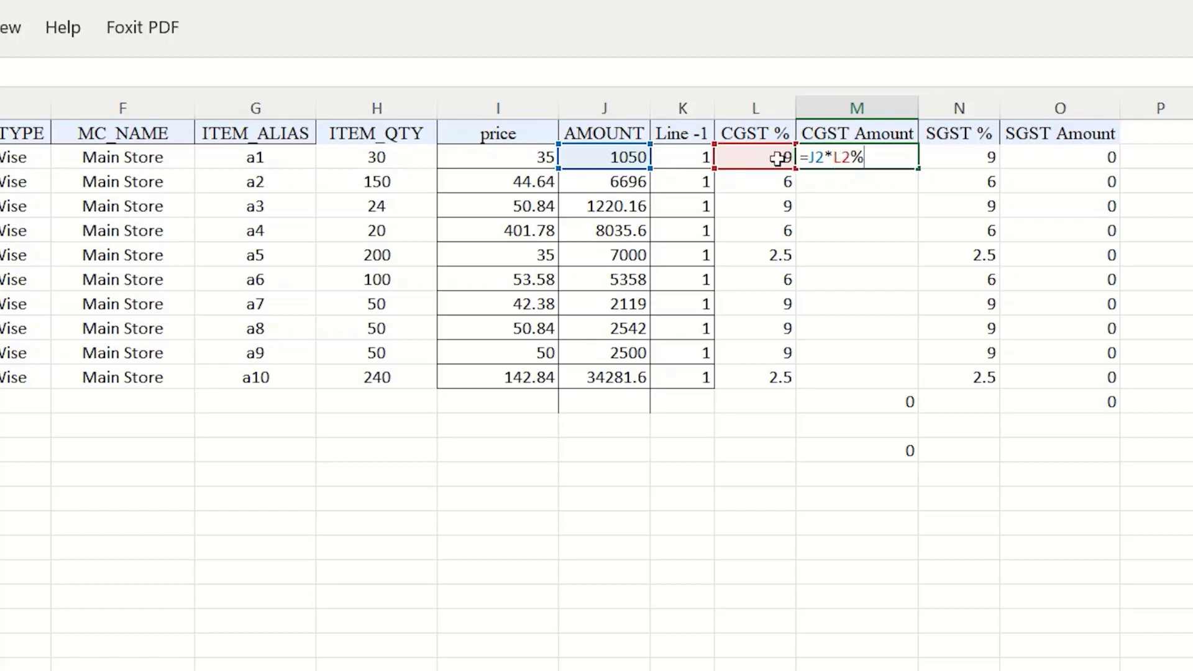
key(Return)
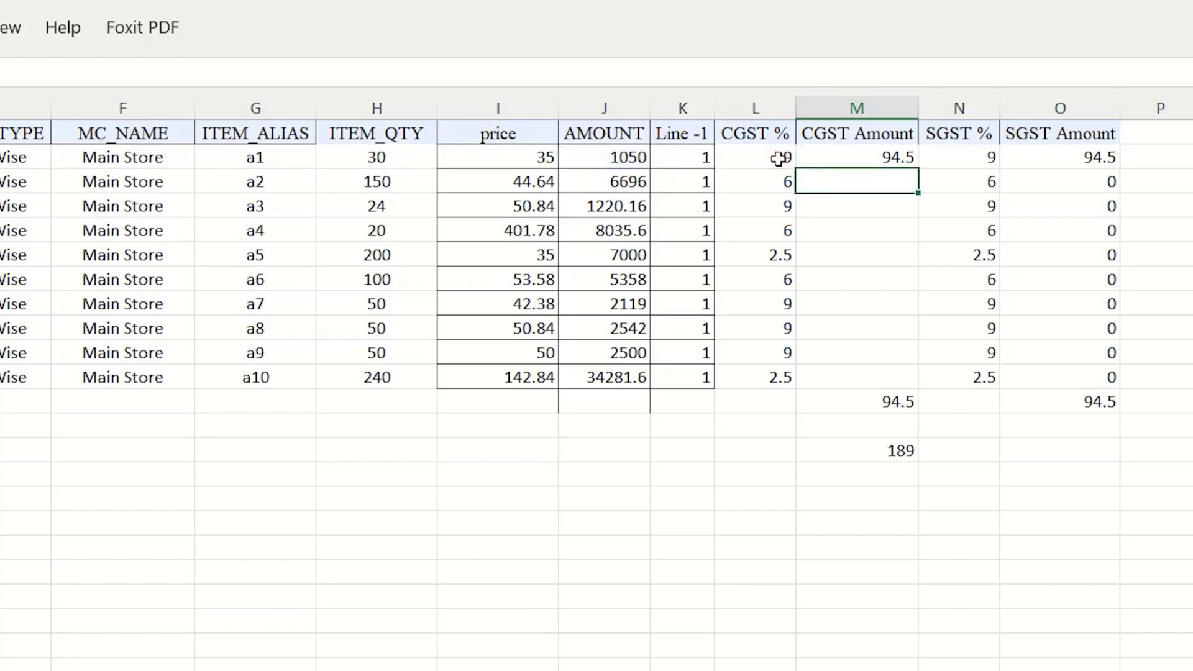
Step: Check the CGST Amount in M2 against the AMOUNT in J2 and the CGST % in L2
click(859, 160)
click(627, 161)
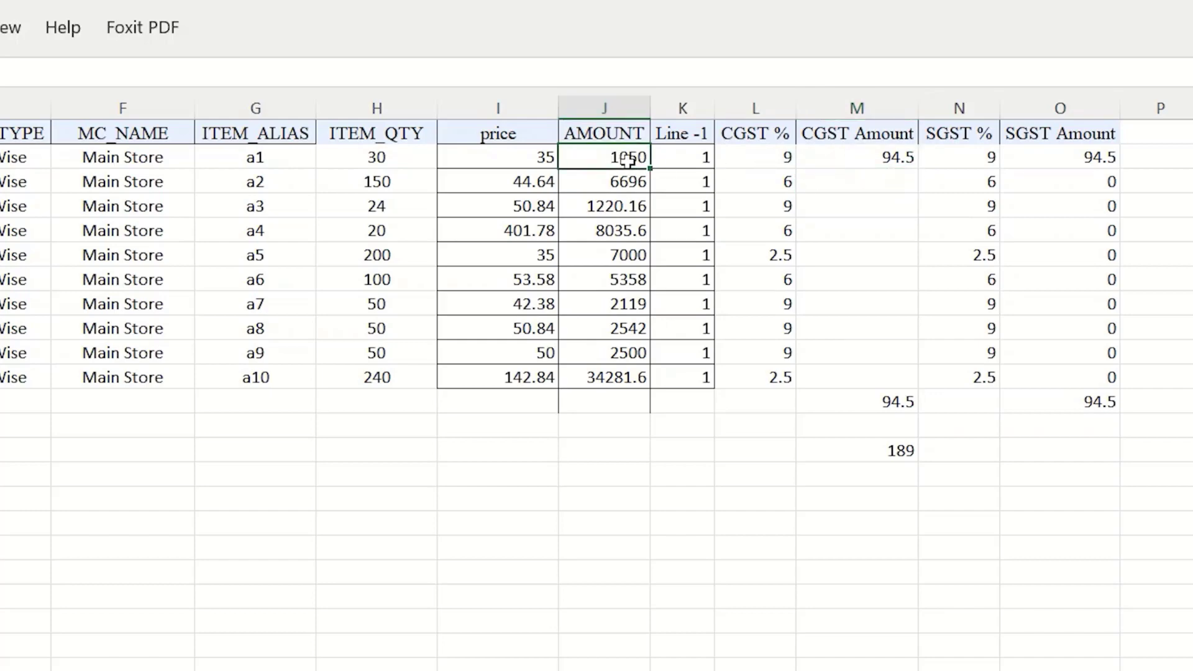
click(782, 161)
click(889, 163)
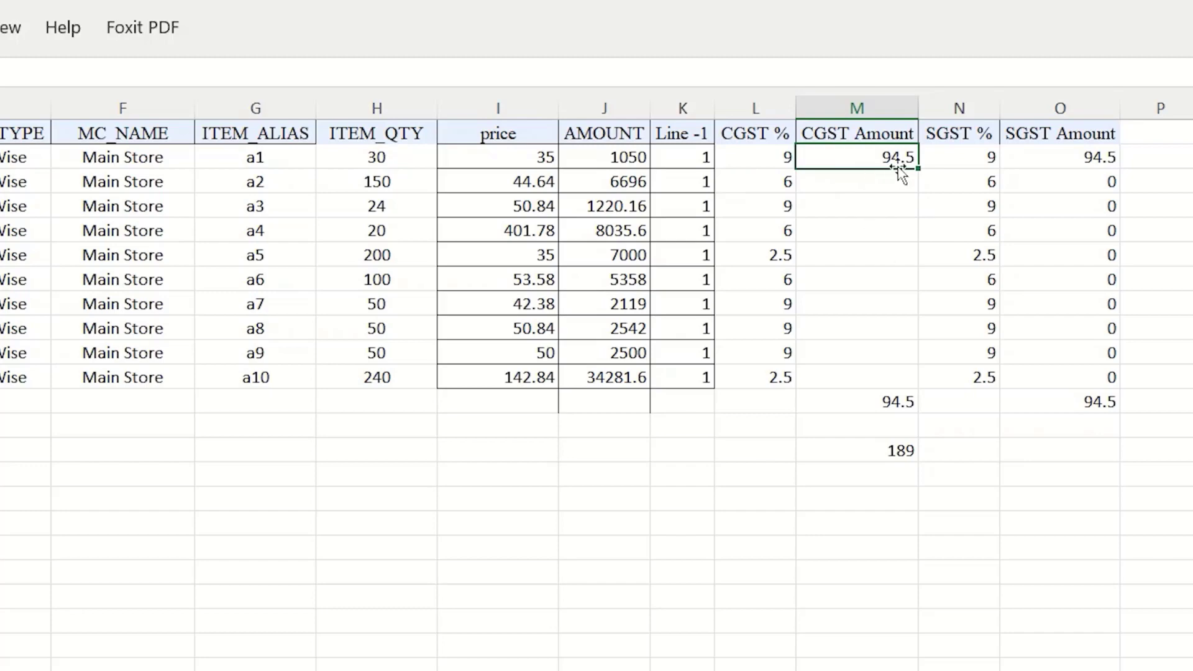
Step: Fill the CGST Amount formula from M2 down to M11 and check the linked SGST Amount column
click(975, 159)
click(1089, 168)
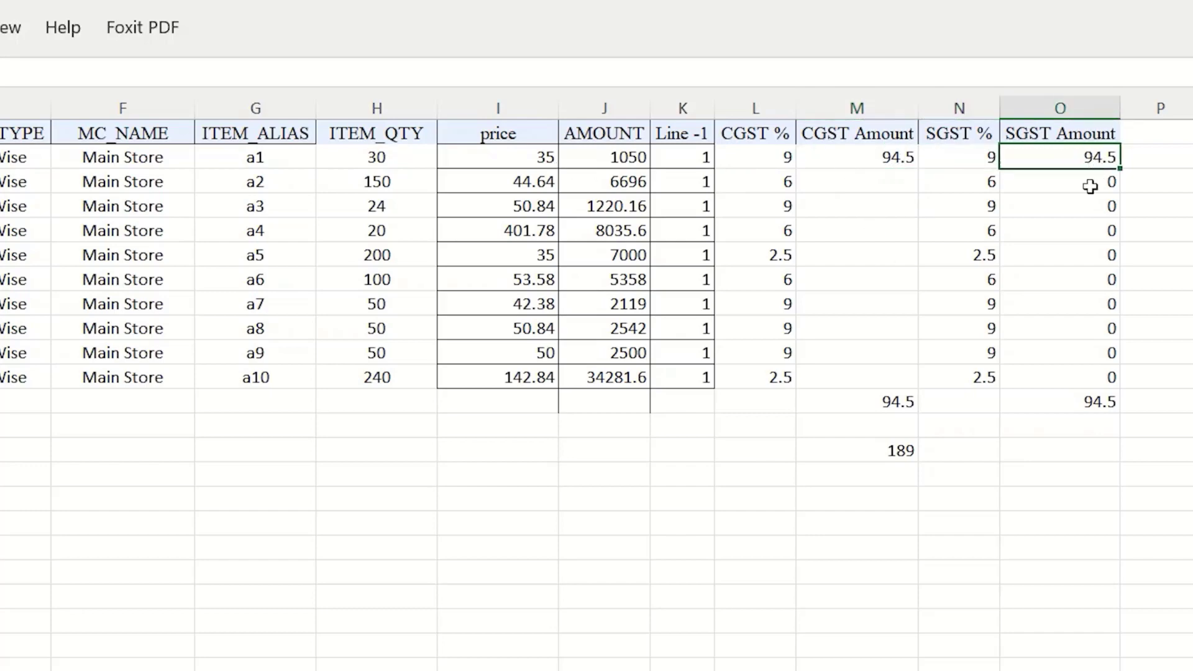
click(886, 159)
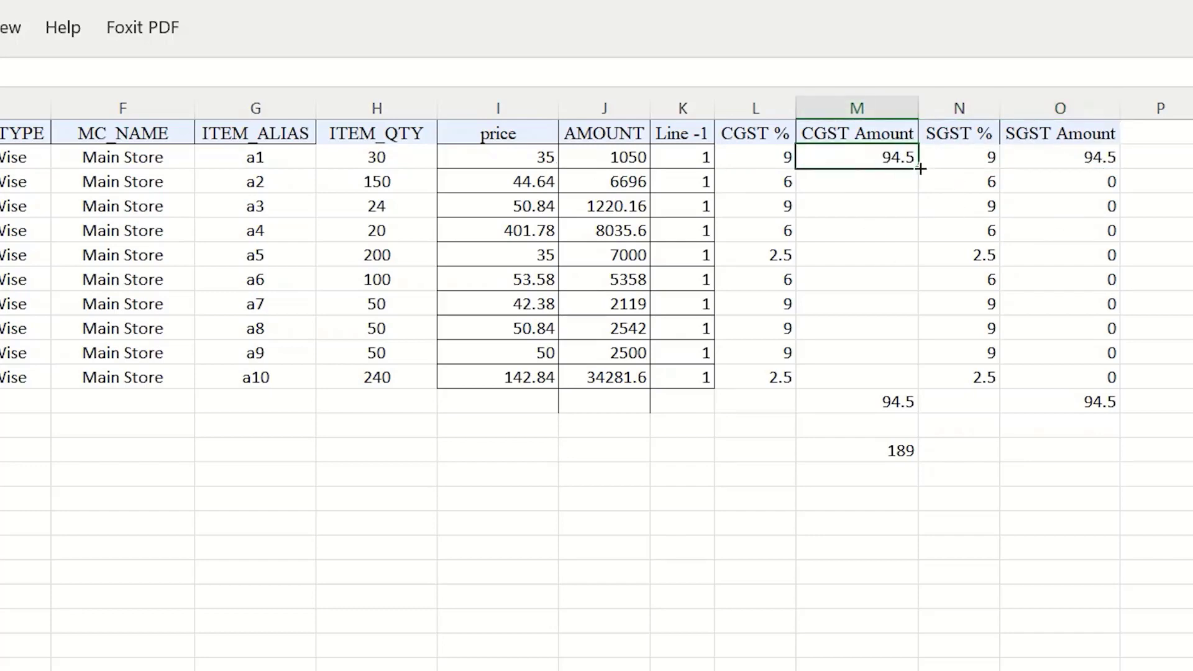
drag(921, 169, 925, 382)
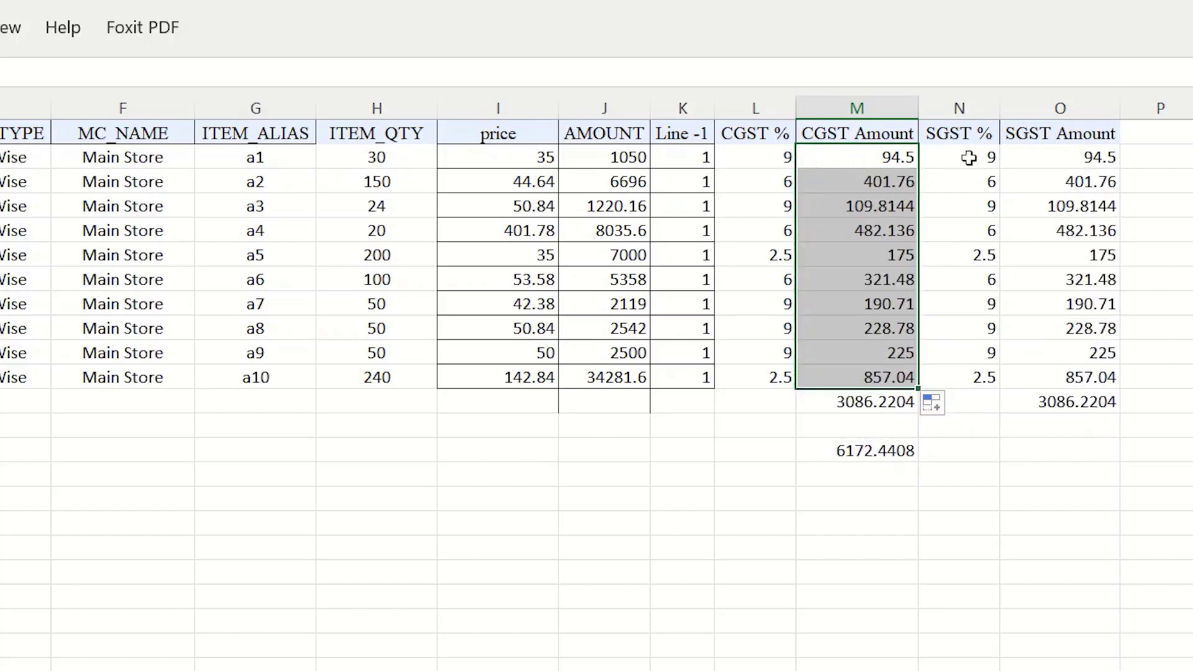
drag(1082, 162, 1080, 358)
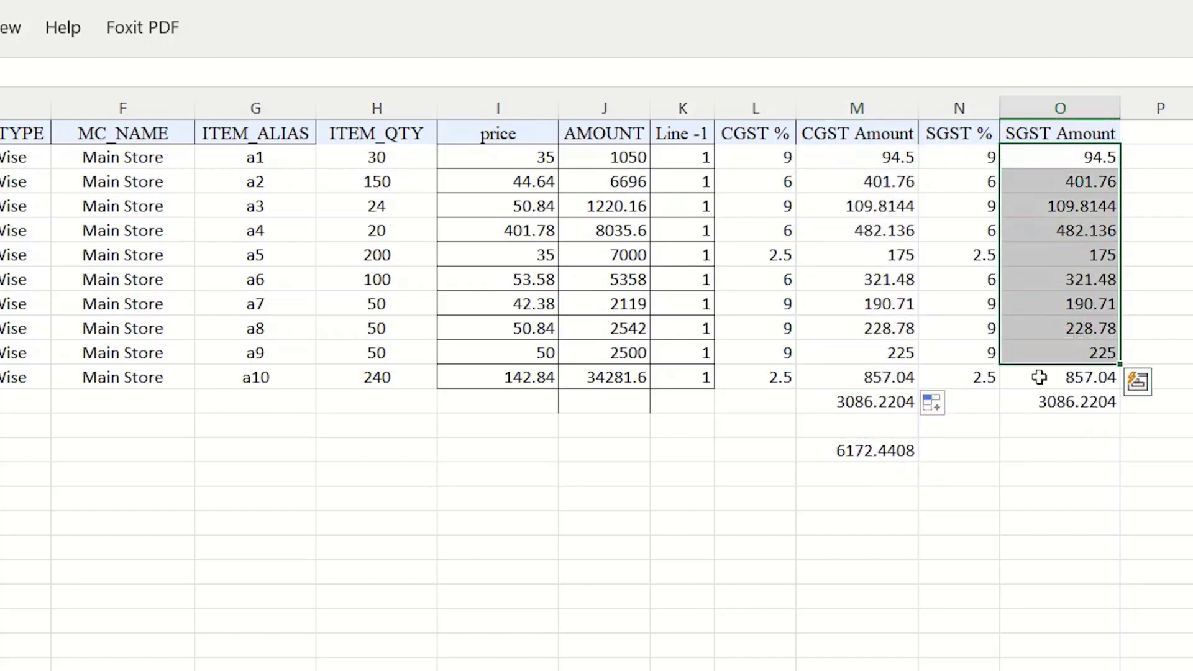
Step: Clear the total cells beneath the CGST Amount and SGST Amount columns
click(806, 405)
drag(853, 460, 861, 487)
key(Delete)
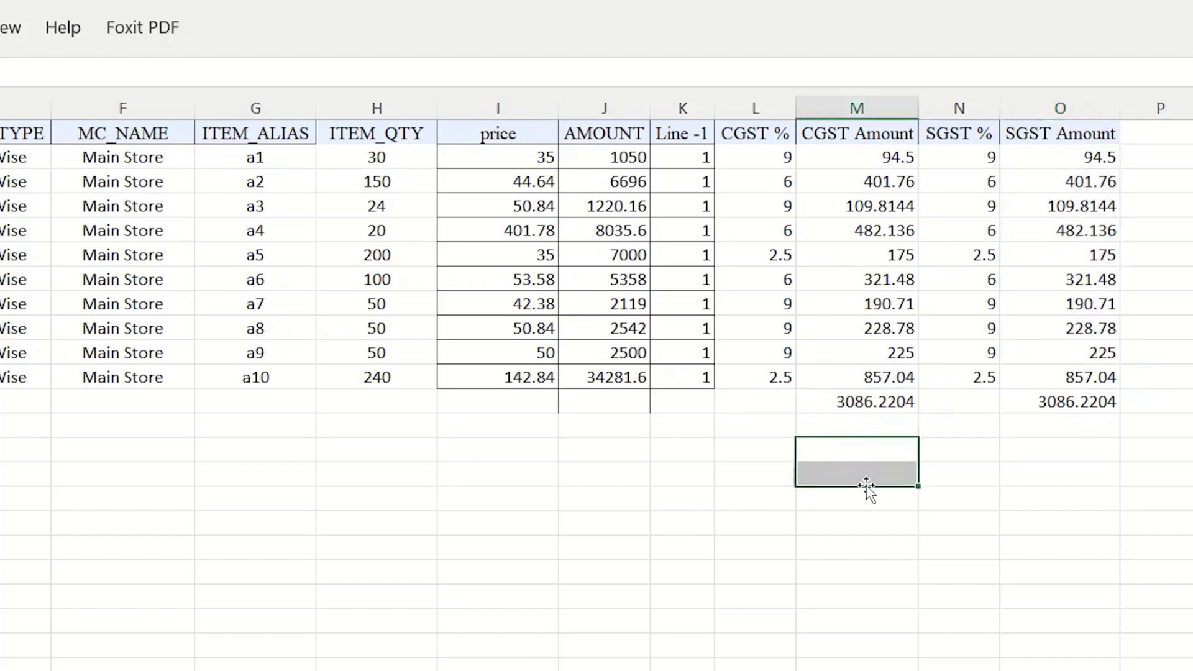
double_click(866, 401)
key(Tab)
key(Tab)
click(687, 528)
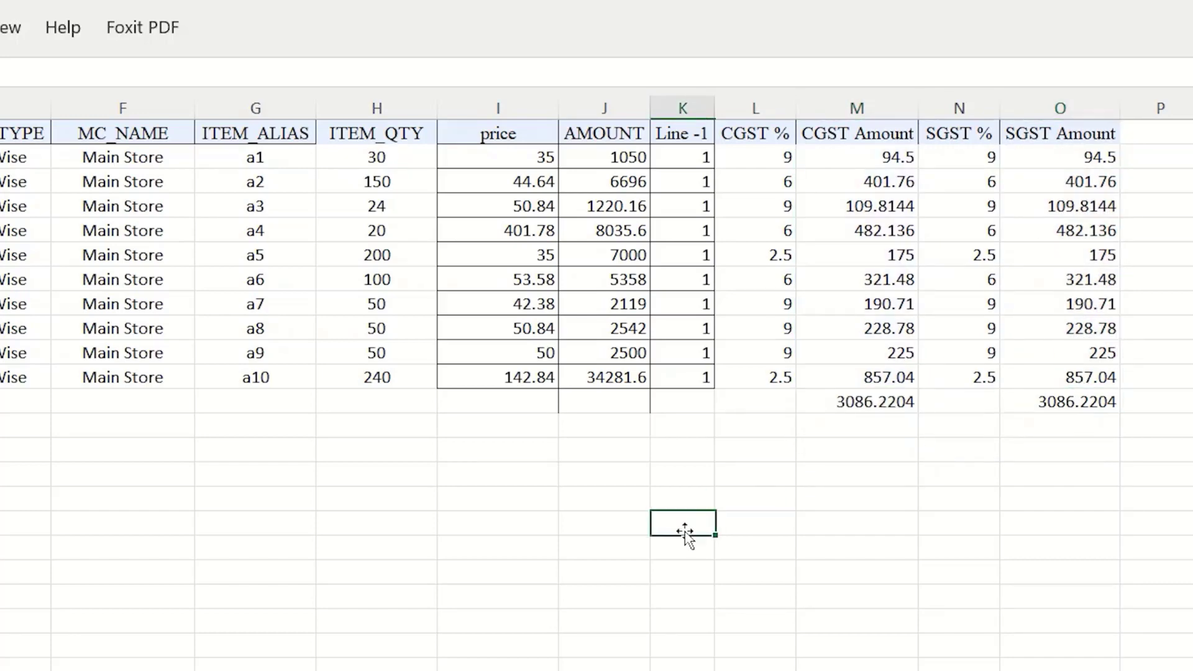
click(1, 550)
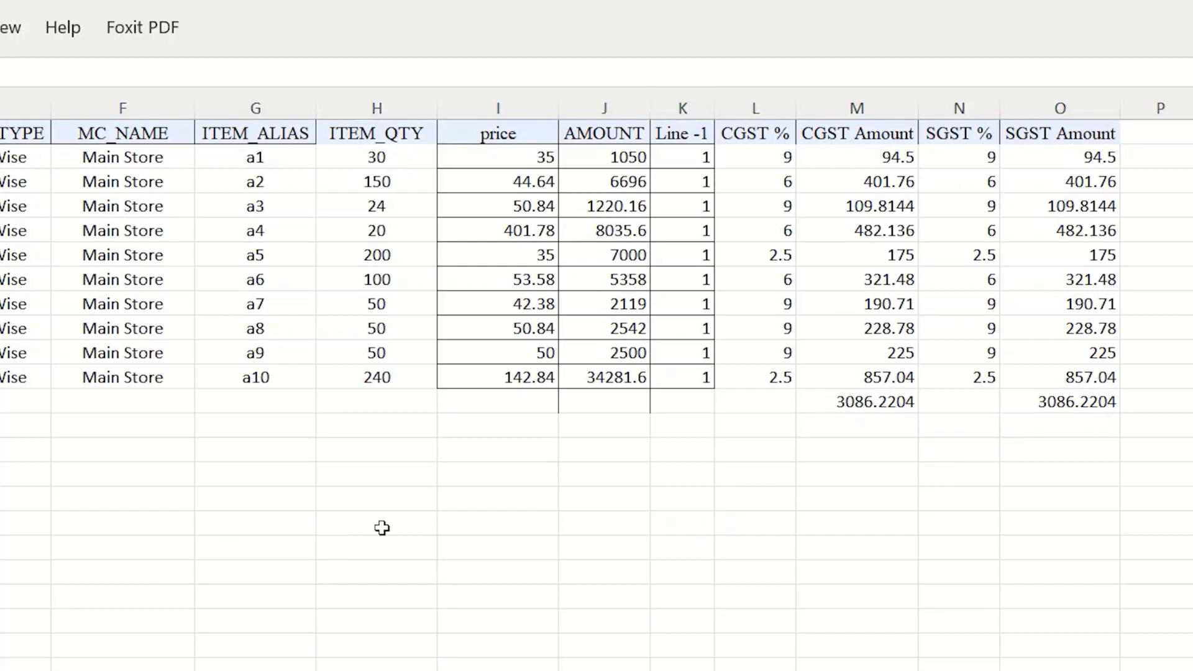
drag(813, 415, 1078, 403)
key(Delete)
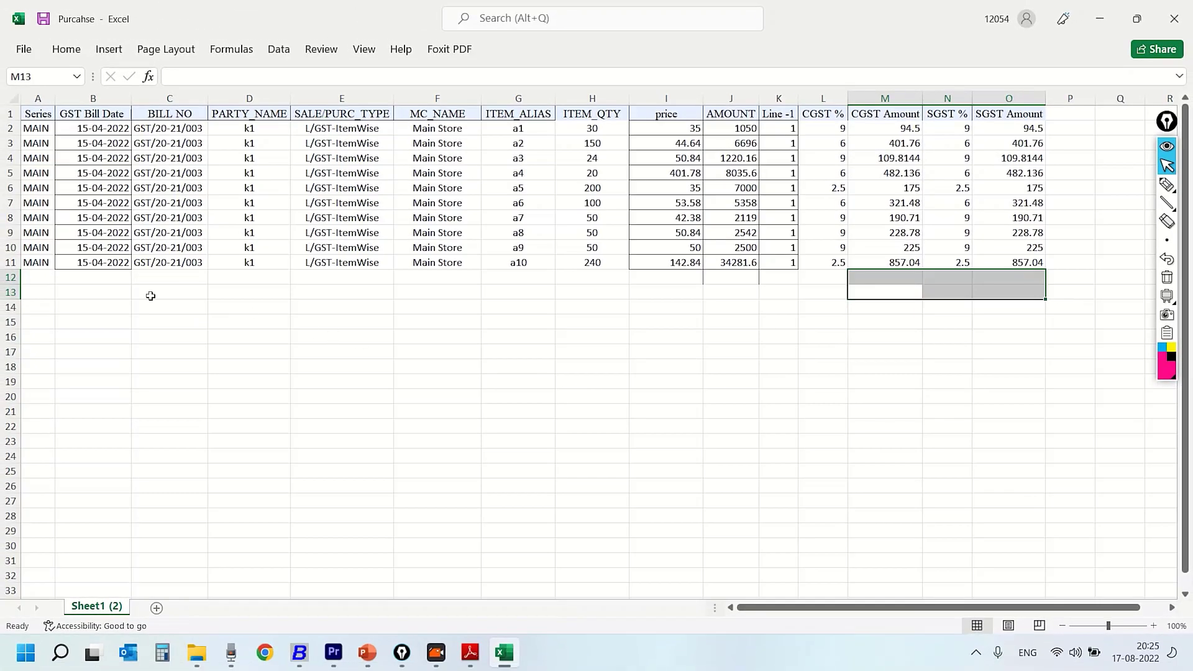
Step: Copy the item rows in B10:O11 and paste them into the rows starting at B12
drag(92, 248, 1037, 264)
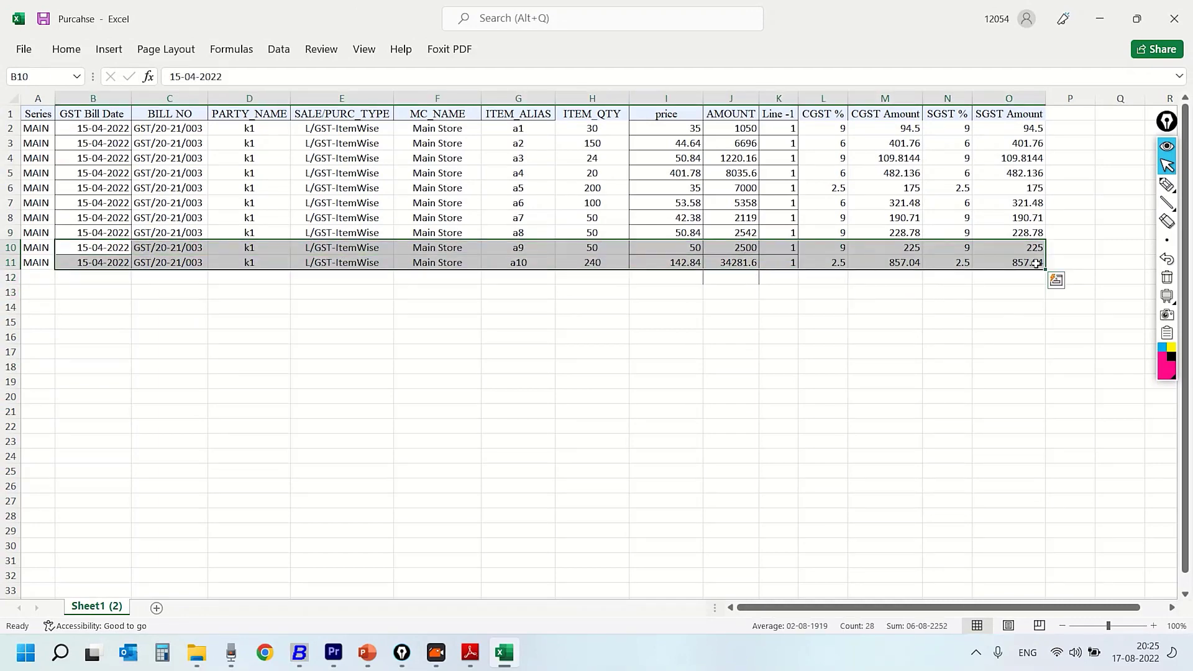
key(ctrl+c)
click(90, 280)
key(ctrl+v)
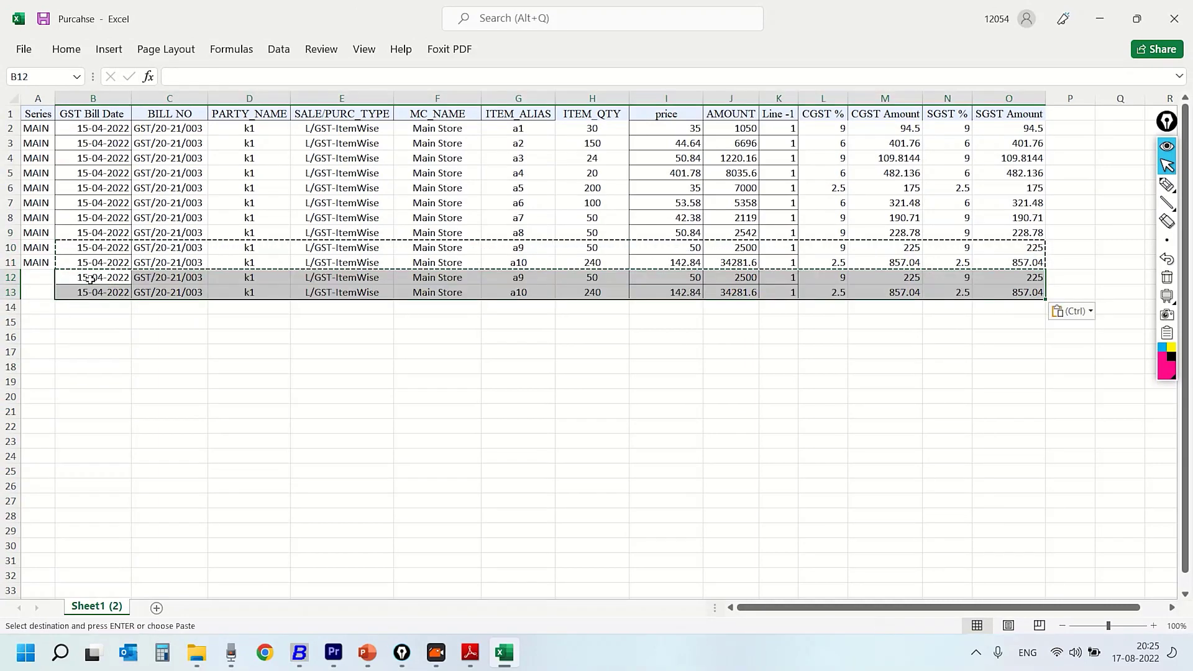
click(218, 365)
Step: Set the BILL NO in C12 and C13 to GST/20-21/004
double_click(199, 278)
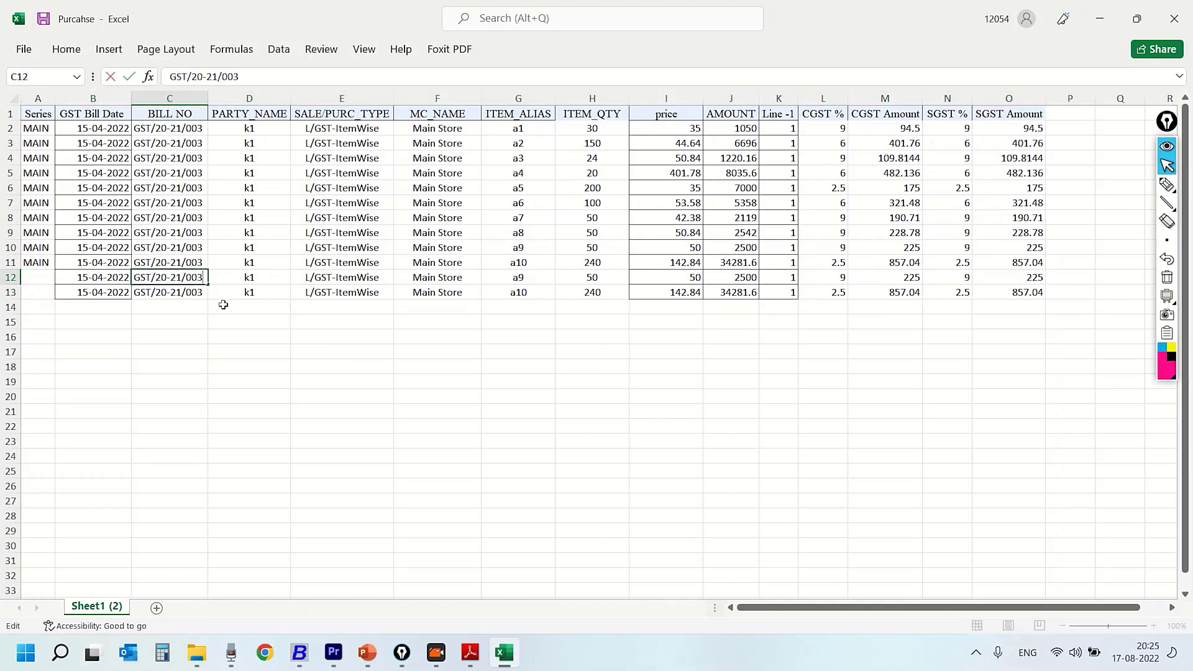
key(BackSpace)
text(4)
double_click(198, 293)
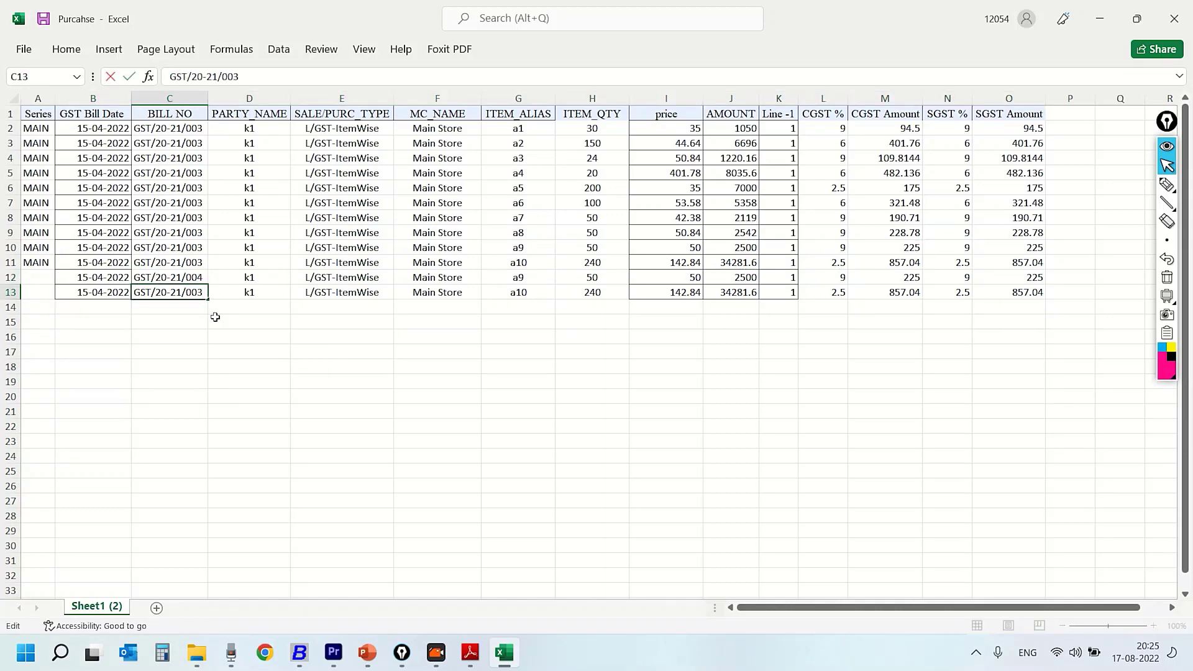
key(BackSpace)
text(4)
key(Return)
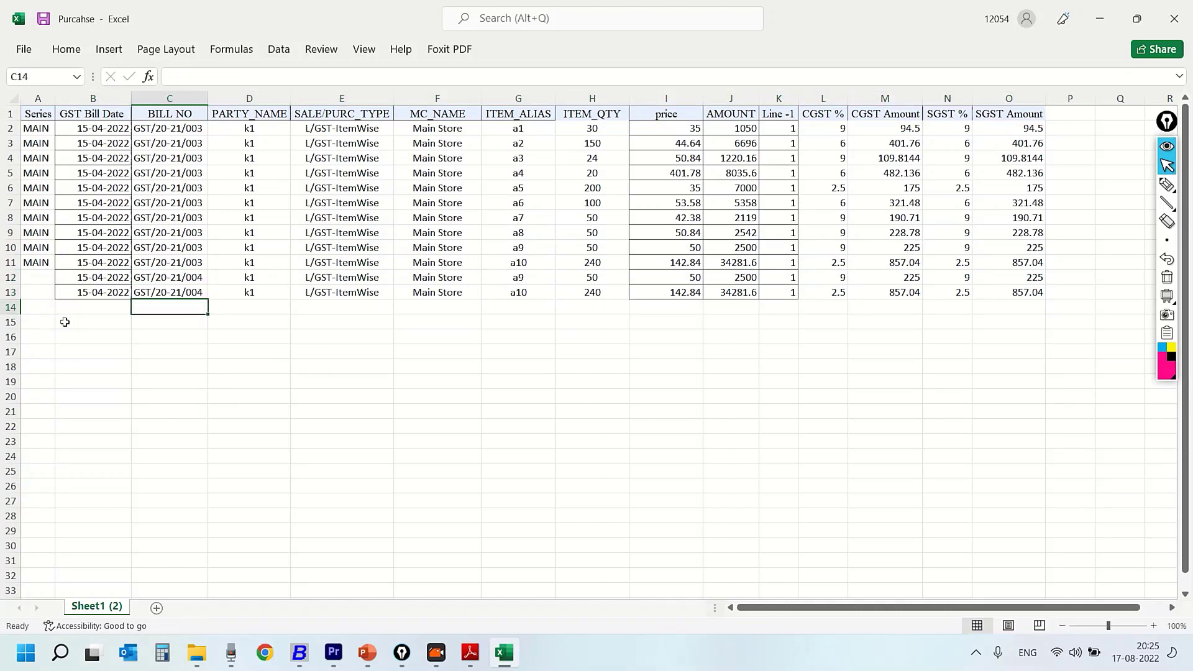
Step: Fill the Series value MAIN into A12:A13 and set the GST Bill Date in B12:B13 to 16-04-2022
click(48, 263)
drag(56, 270, 56, 300)
click(86, 277)
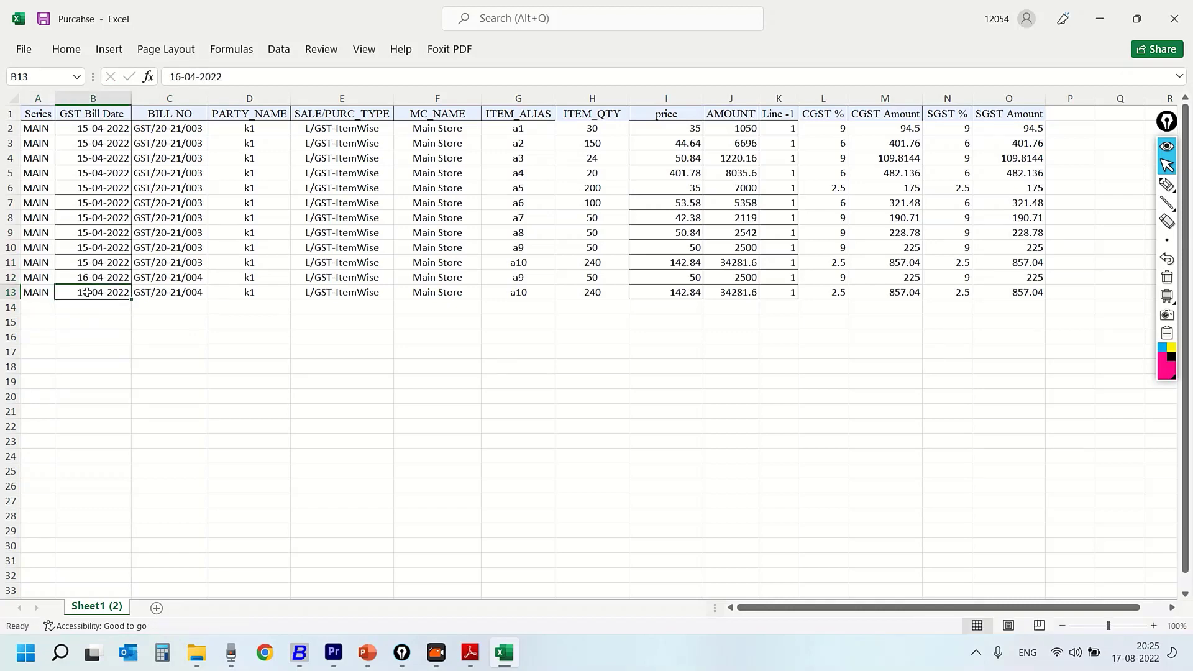
click(111, 361)
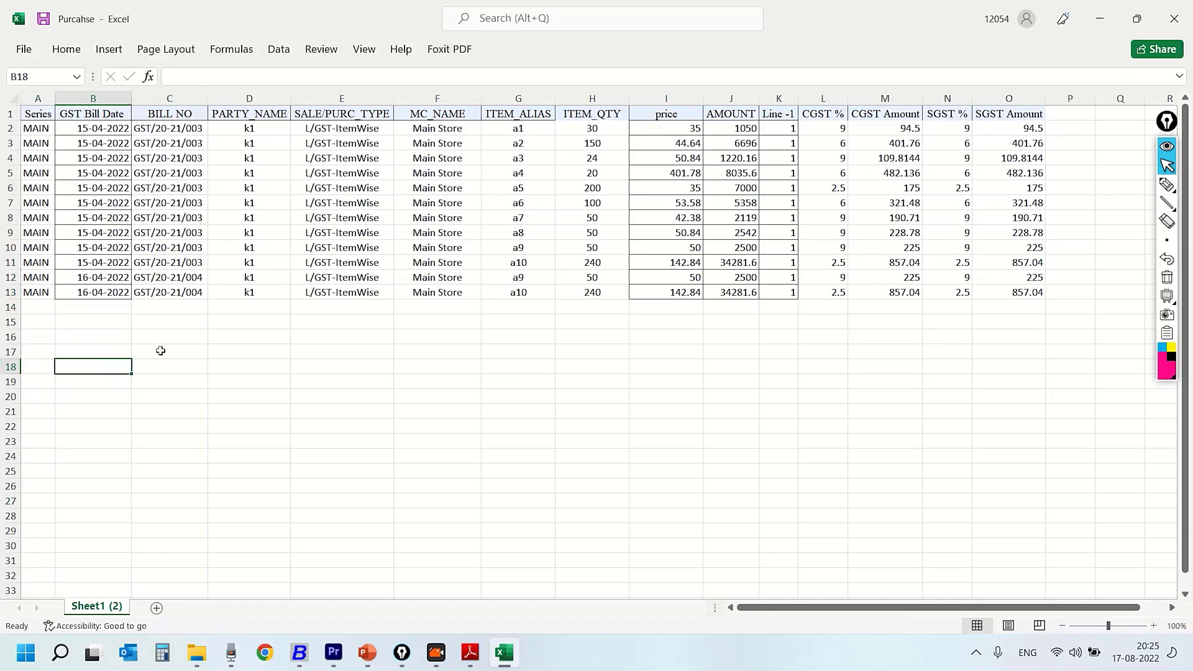
Step: Review the row groups of both bills, the CGST % column, and the AMOUNT, CGST Amount and SGST Amount cells in rows 12 and 13
drag(15, 262, 15, 128)
drag(10, 292, 11, 277)
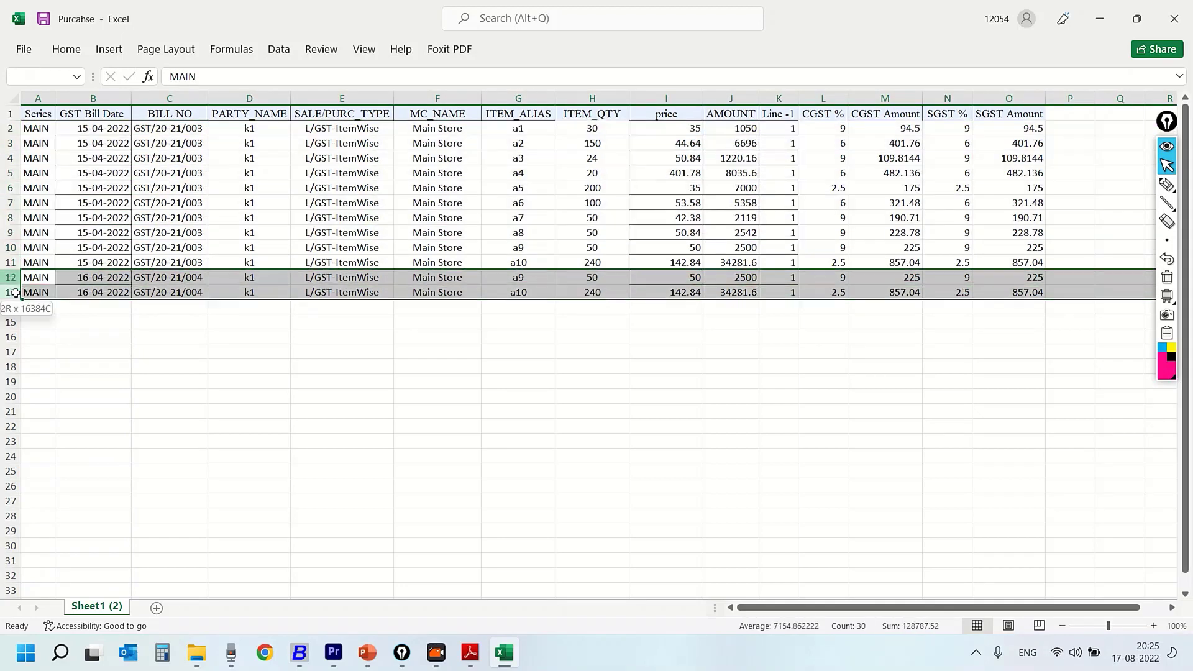
click(544, 471)
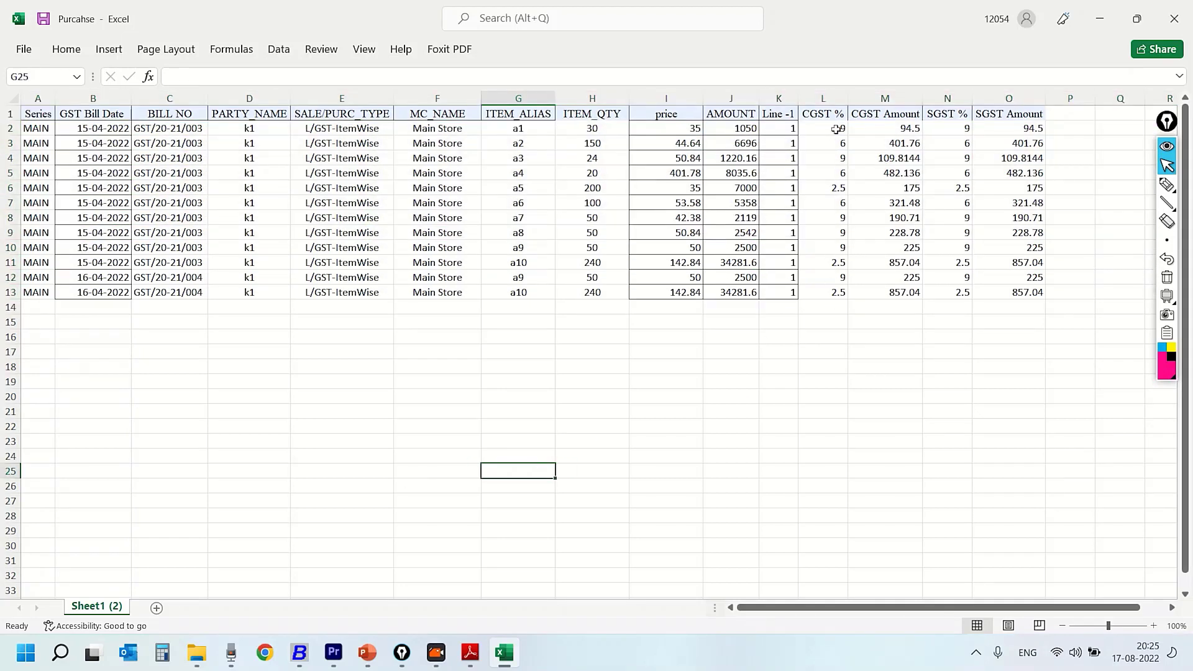
drag(836, 128, 841, 300)
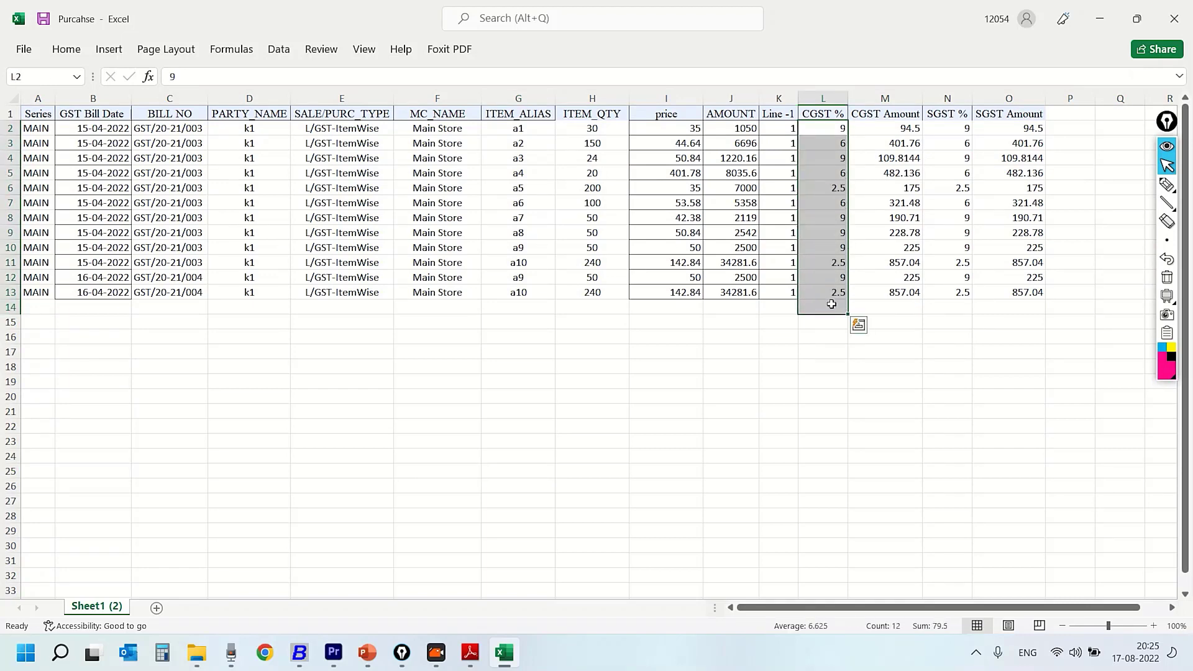
click(753, 367)
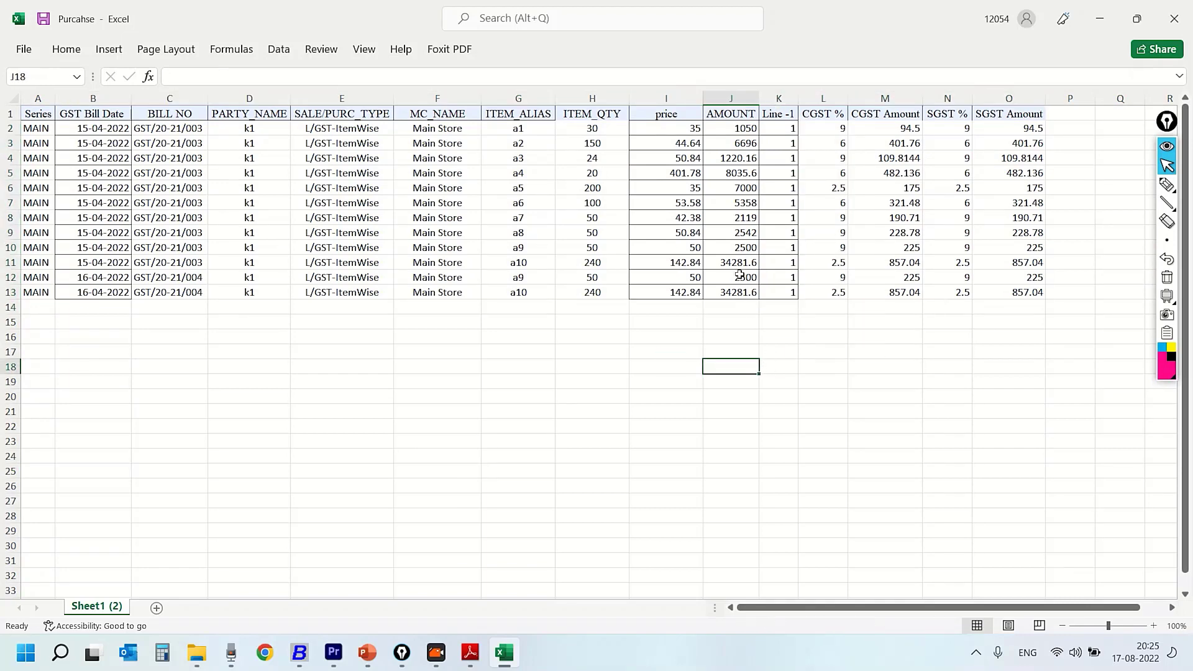
drag(739, 275, 740, 292)
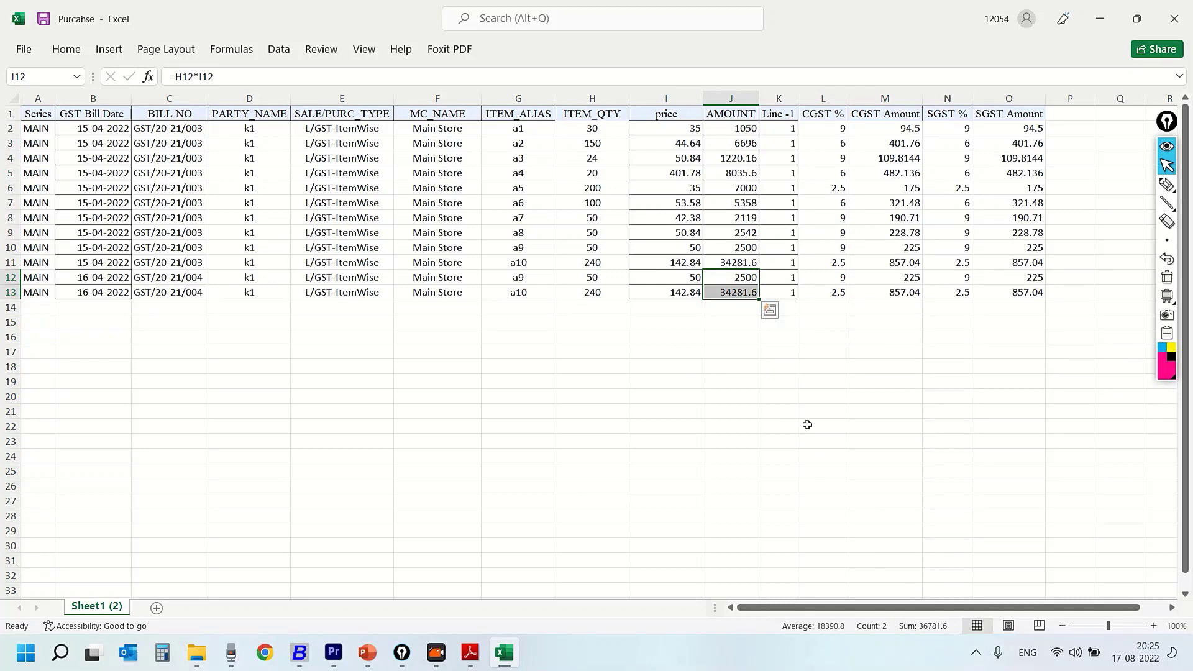
click(808, 382)
drag(731, 277, 733, 293)
ctrl+drag(907, 278, 908, 297)
ctrl+drag(1024, 277, 1024, 299)
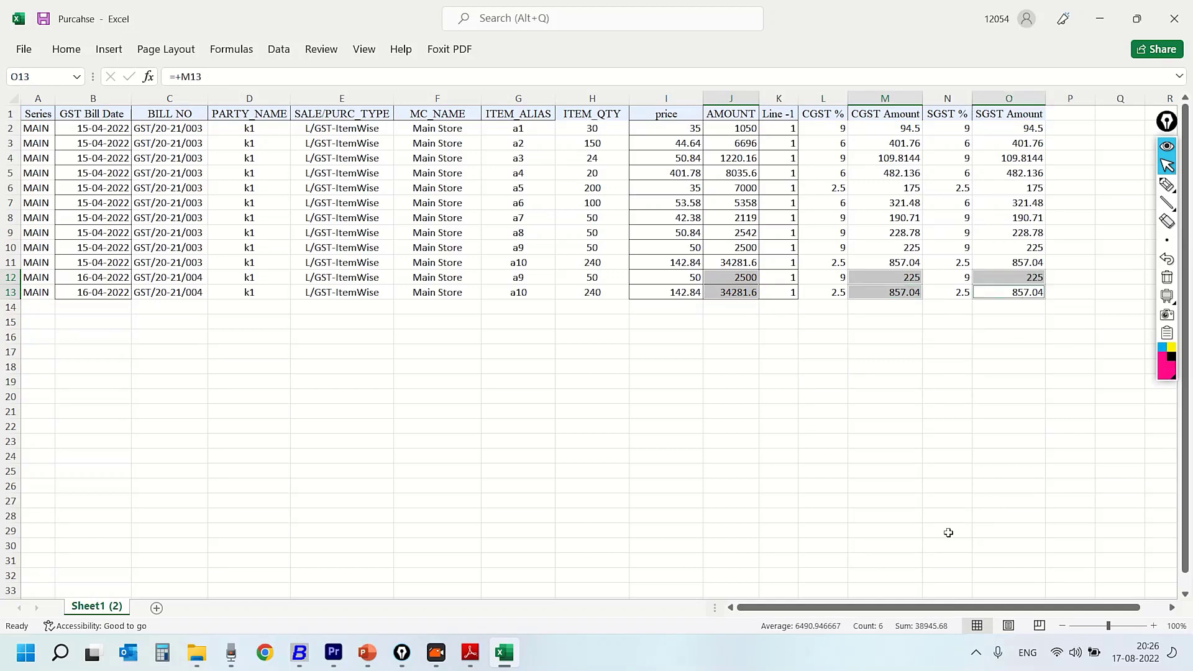
click(637, 445)
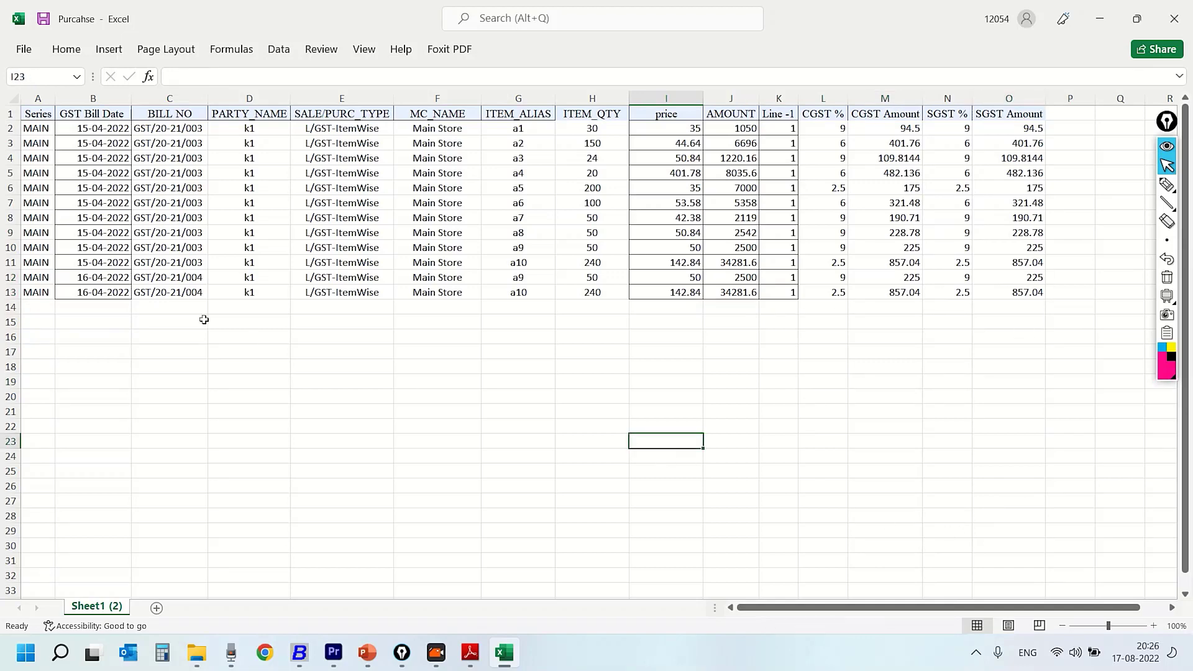
Step: Save the workbook and switch to Busy, closing the open Add Purchase Voucher screen
click(43, 19)
drag(799, 7, 877, 46)
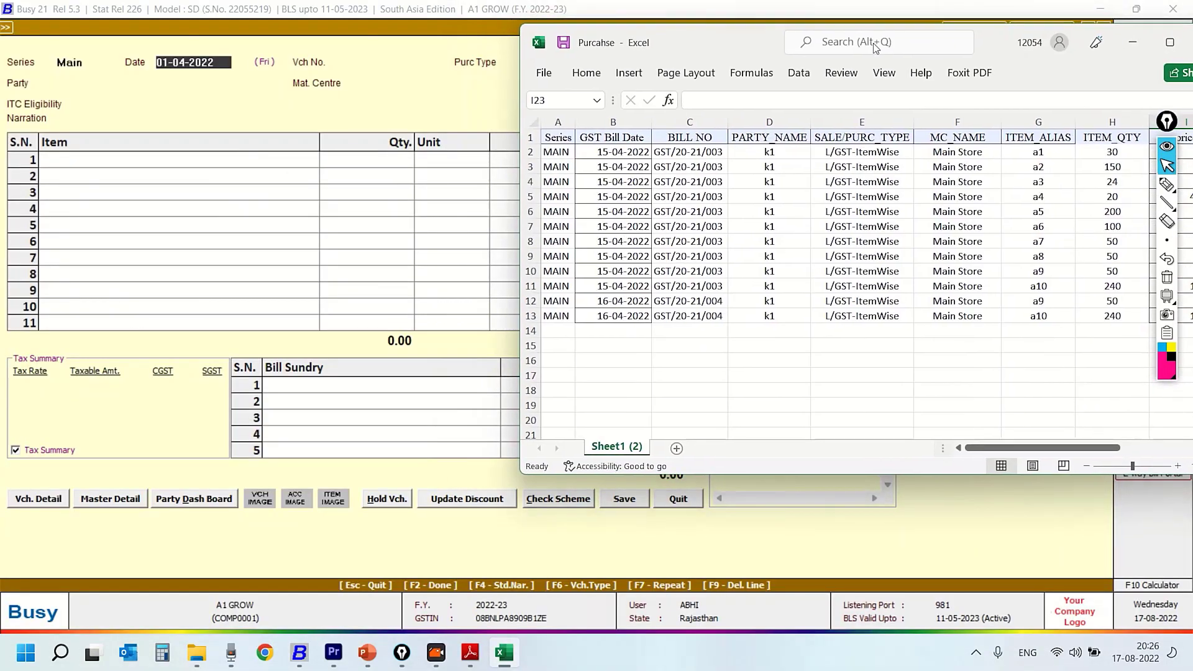
click(267, 112)
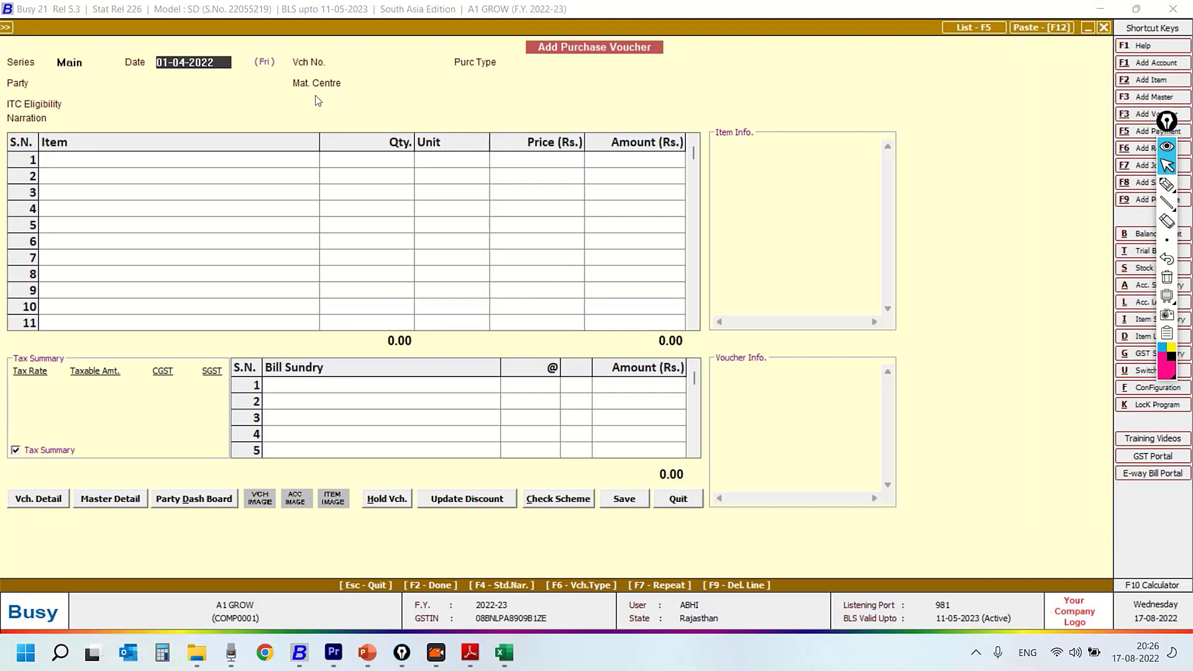
key(Escape)
key(Escape)
key(Escape)
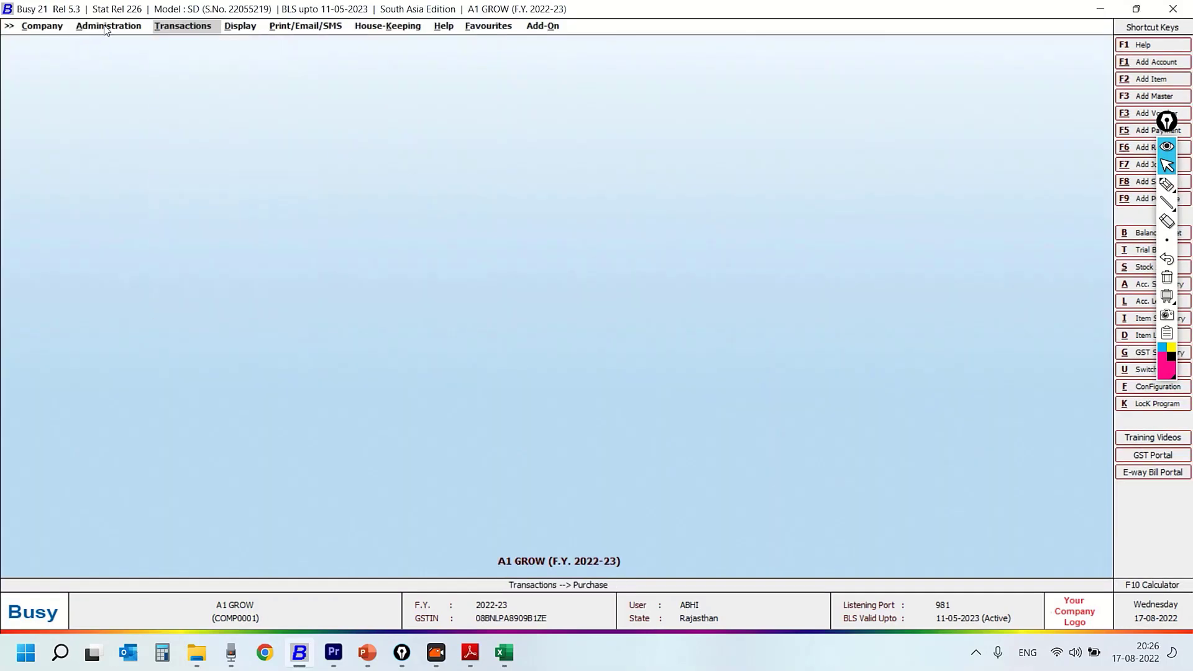
Step: Start importing vouchers from Excel with Purchase as the voucher type and open the import format configuration
click(106, 26)
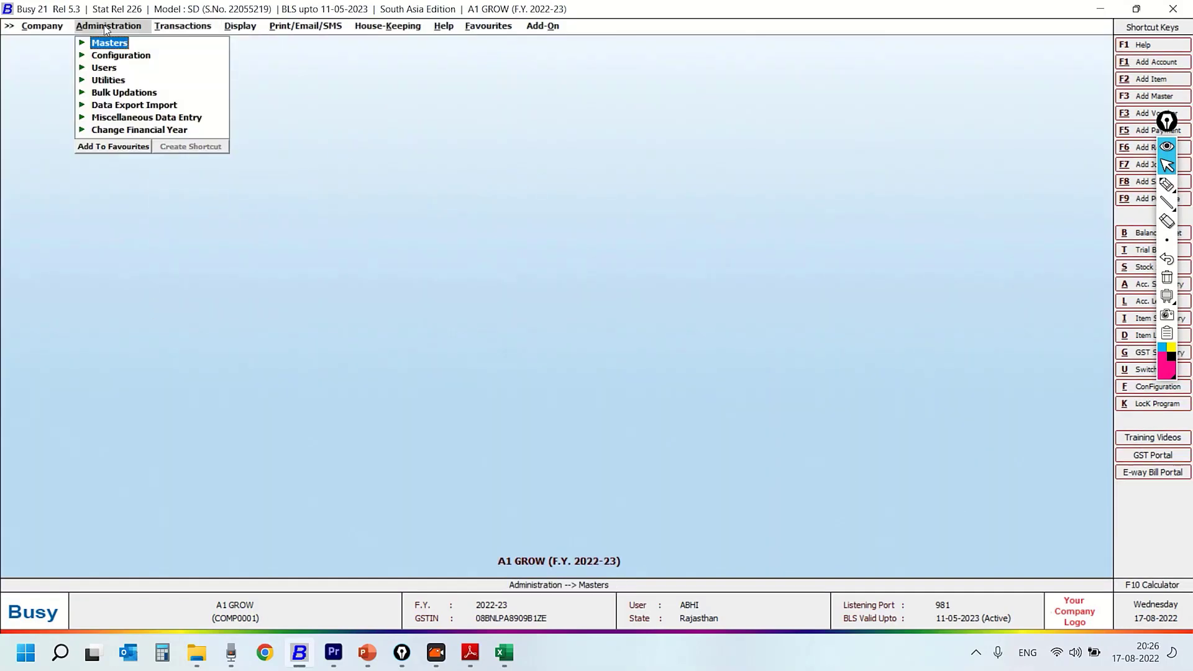
click(136, 107)
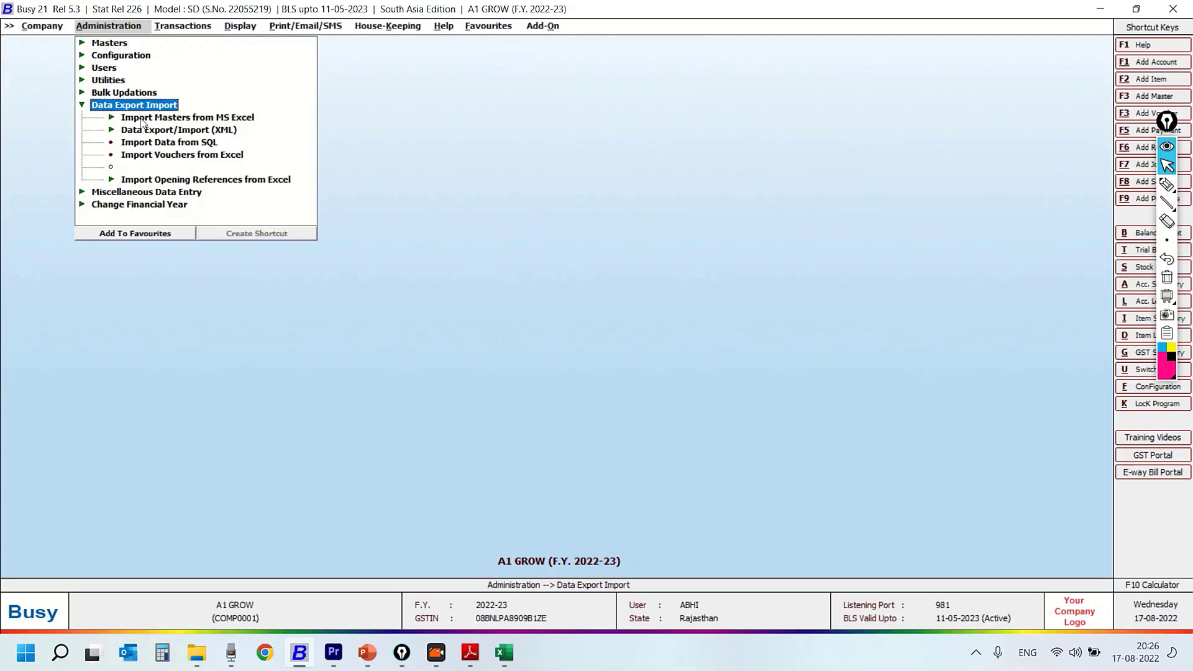
click(169, 155)
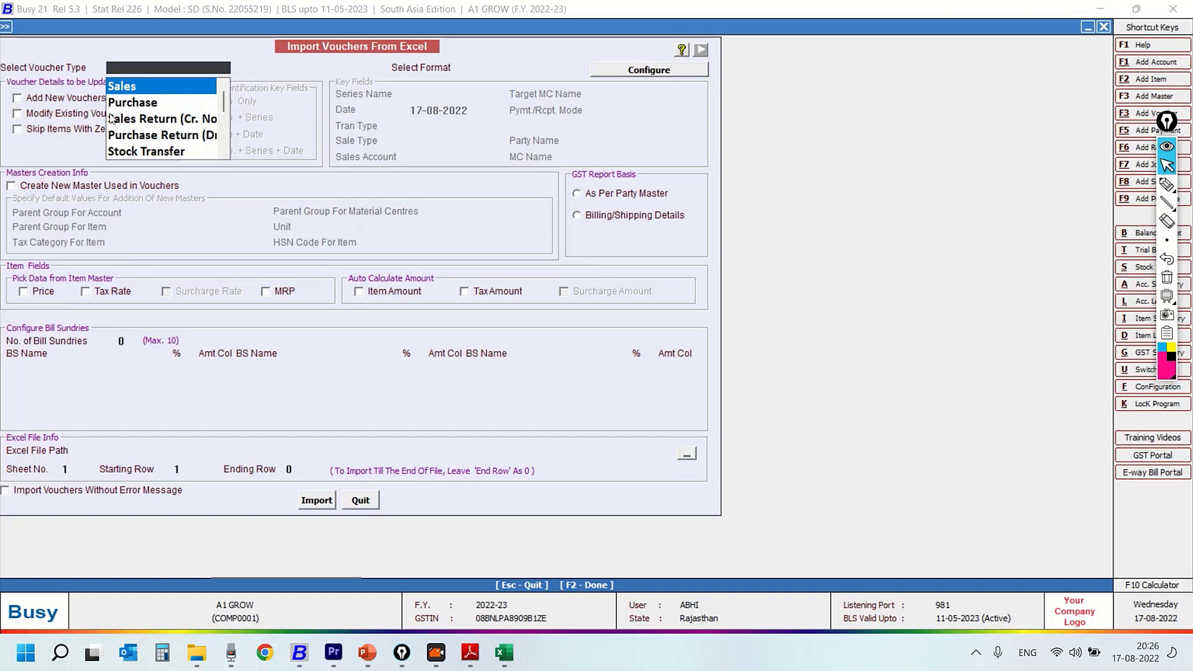
click(128, 107)
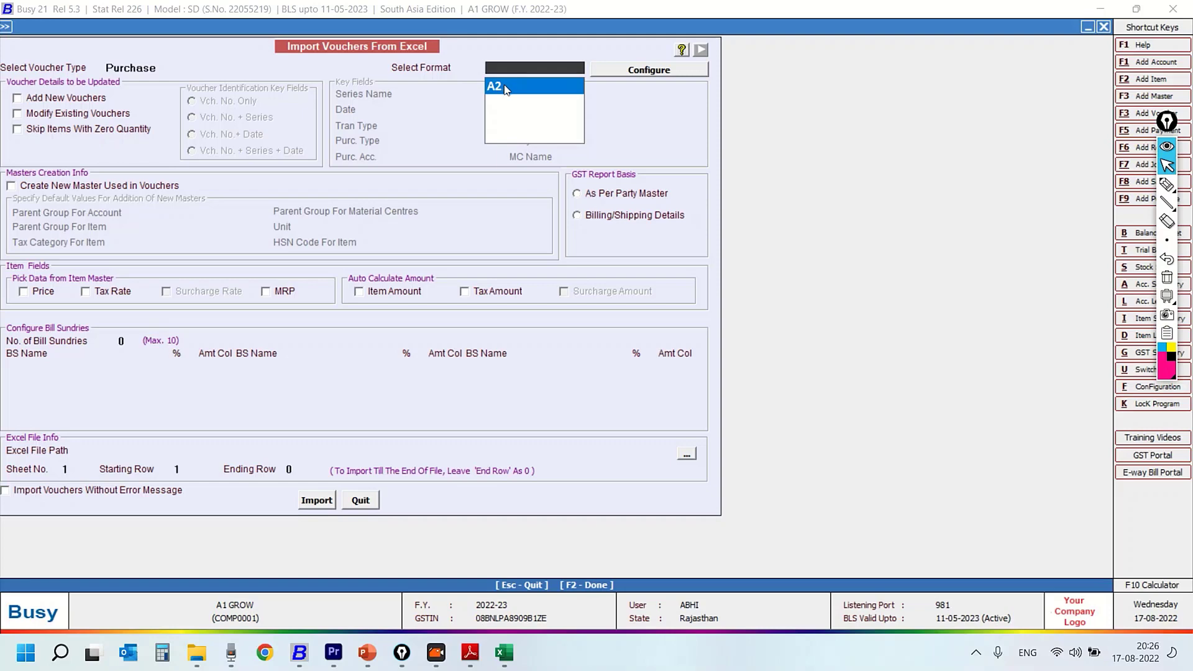
click(640, 71)
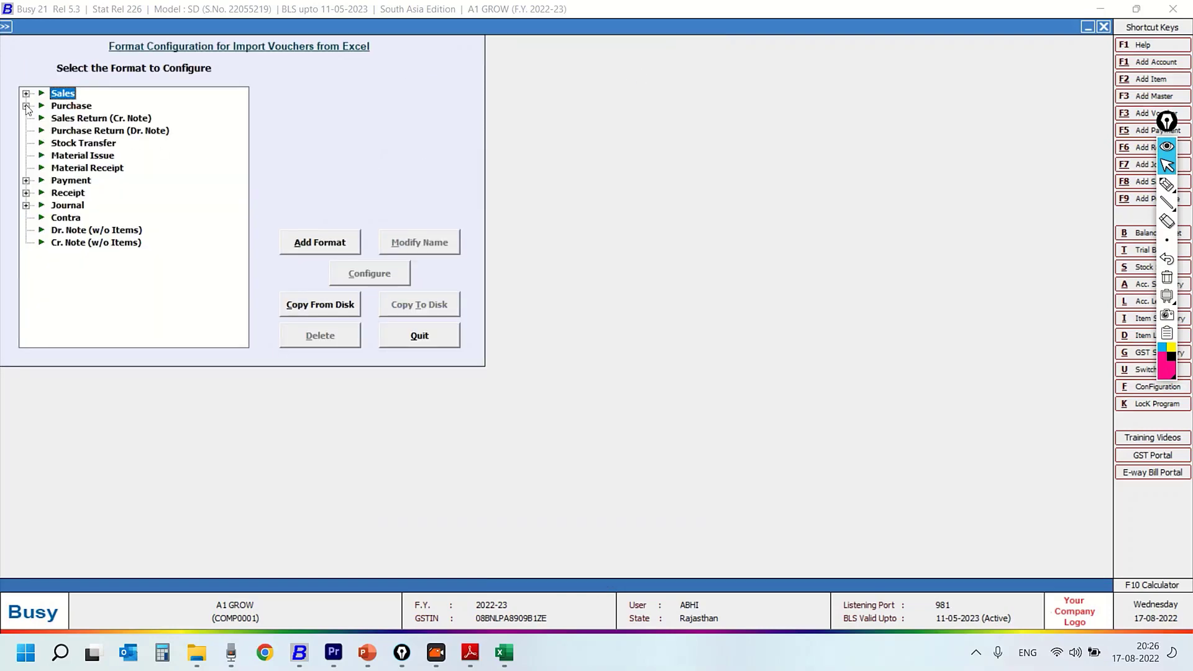
click(346, 244)
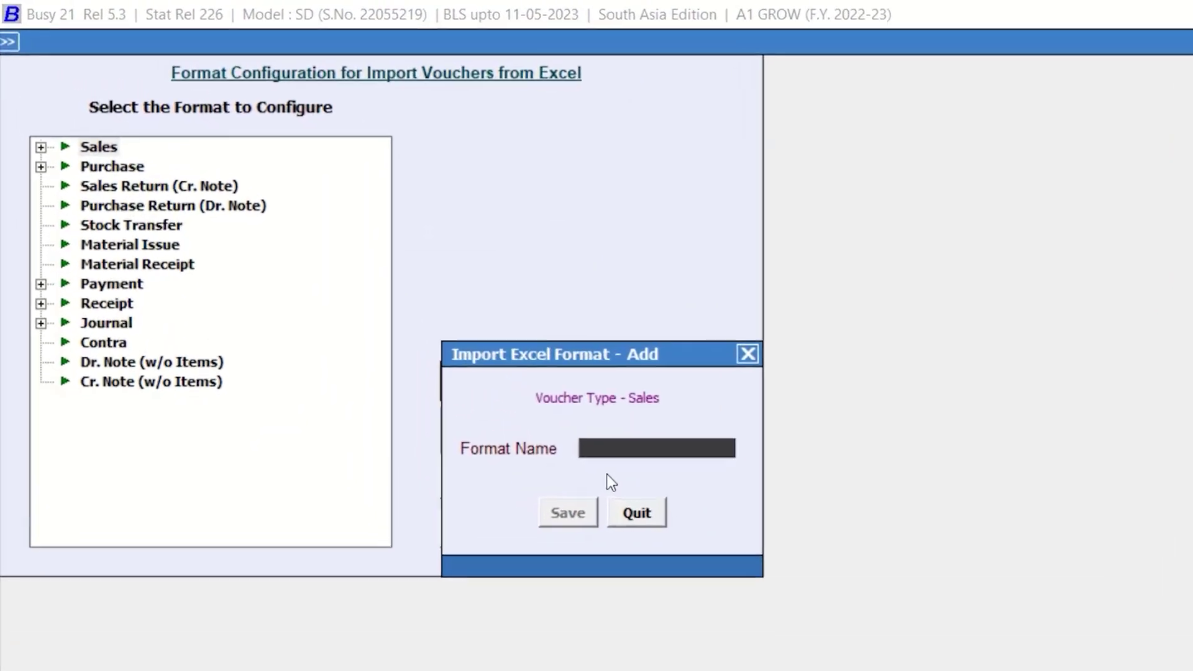
text(a)
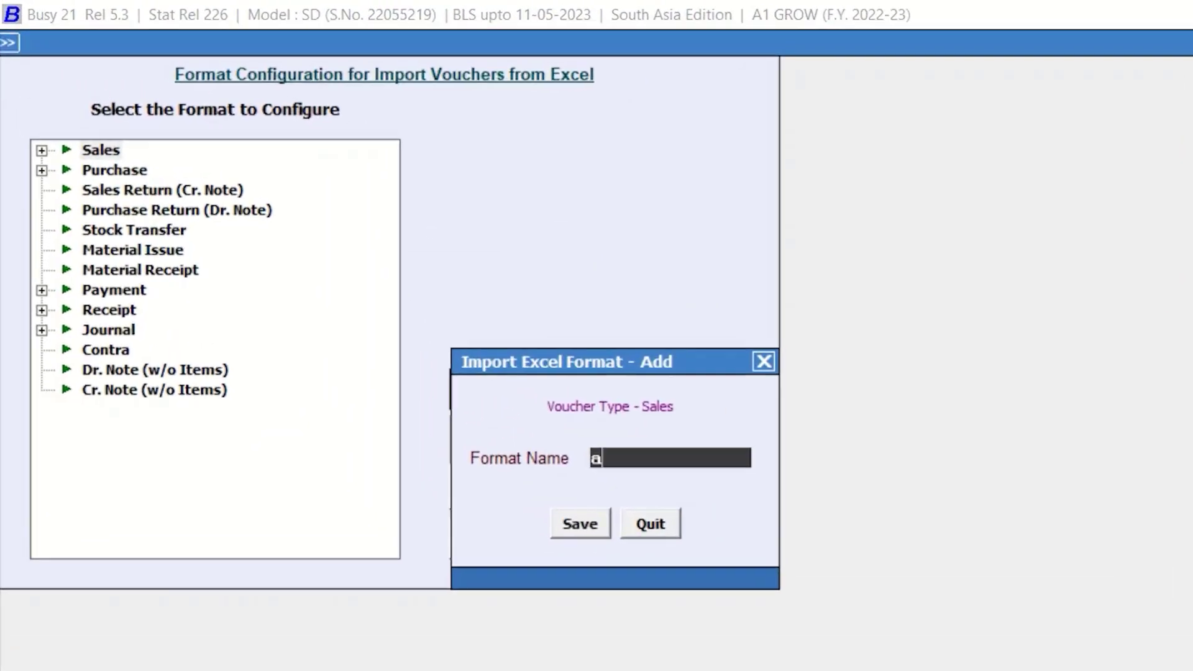
key(BackSpace)
click(765, 363)
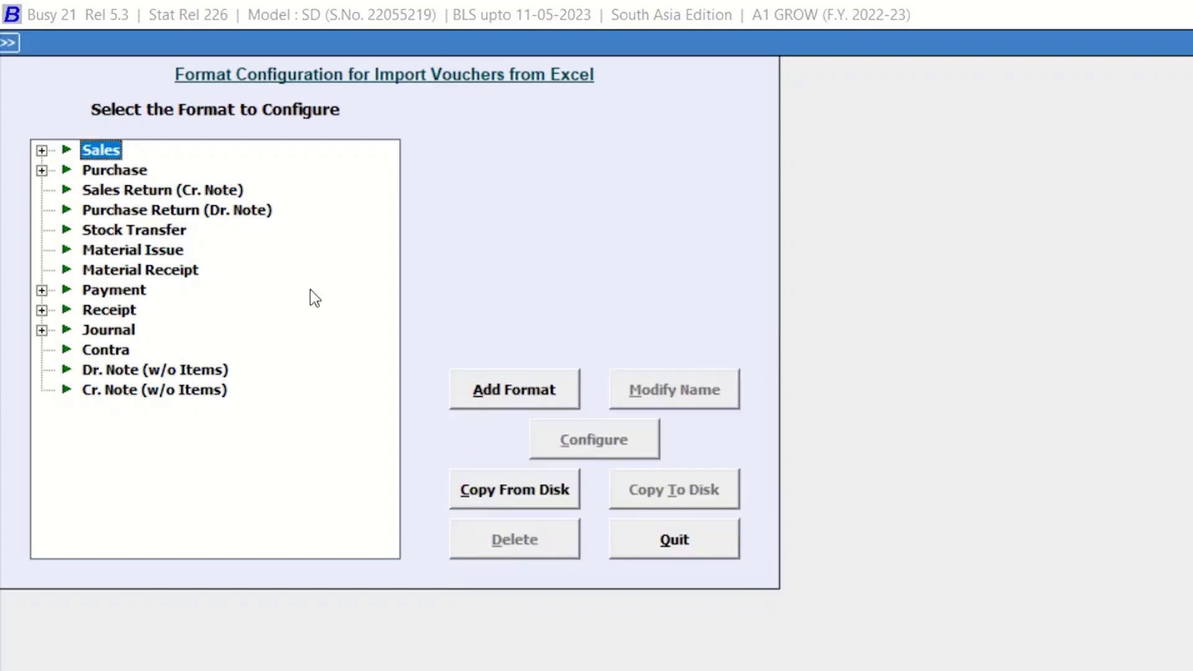
Step: Open the column configuration of the A2 format under Purchase
click(41, 171)
click(115, 191)
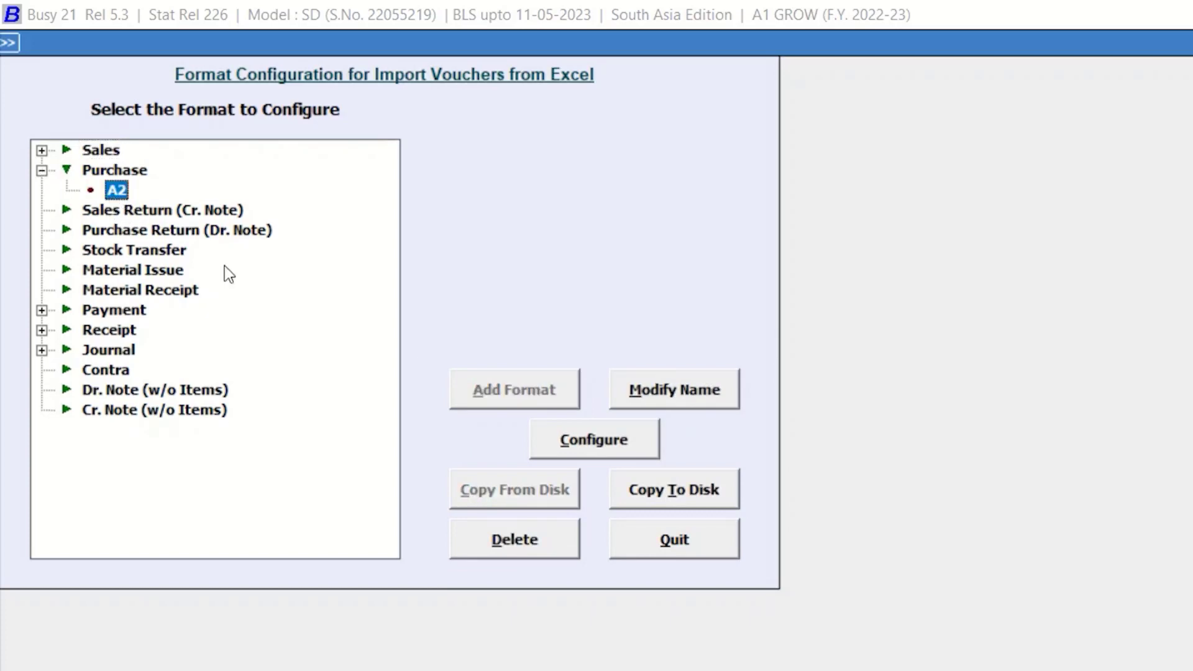
click(620, 443)
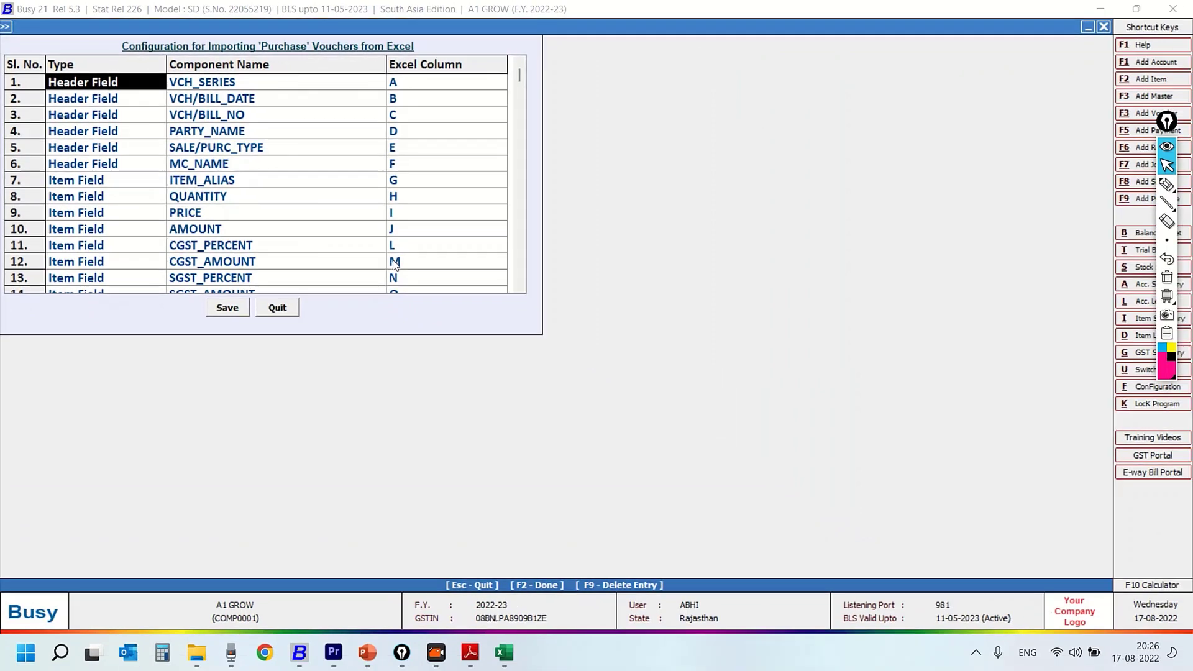
Step: Bring the Purcahse workbook beside the column configuration and mark the mappings of VCH_SERIES, VCH/BILL_DATE, VCH/BILL_NO and PARTY_NAME to columns A to D
click(505, 652)
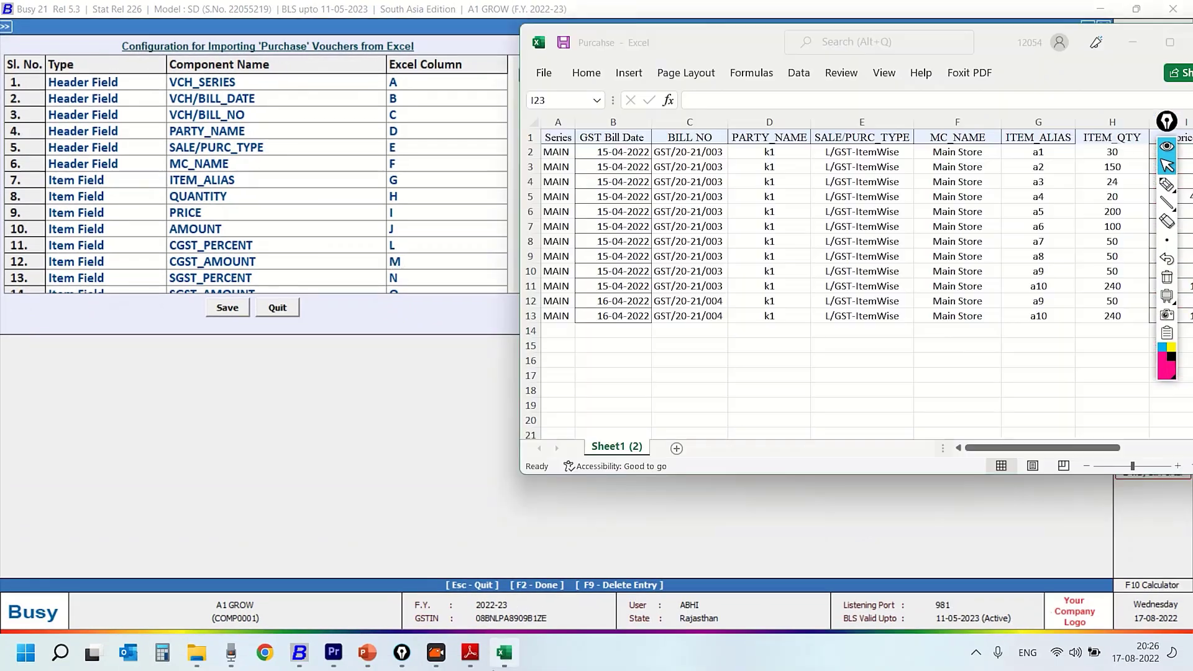
drag(963, 59, 999, 82)
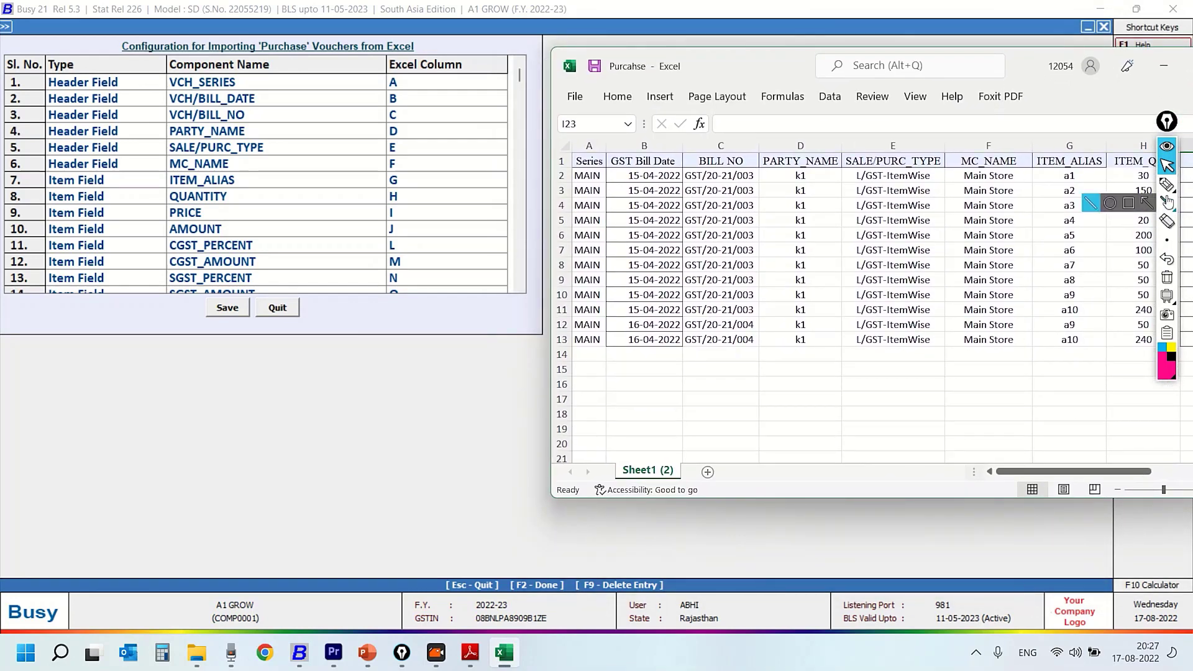
click(1167, 184)
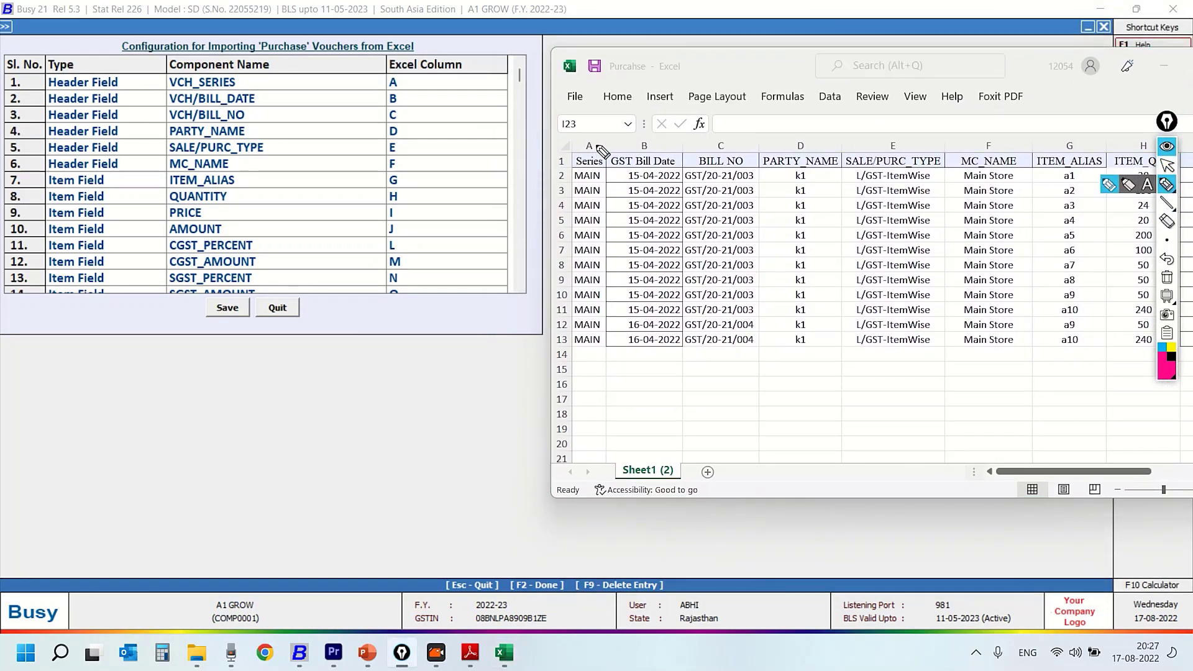
drag(597, 144, 606, 135)
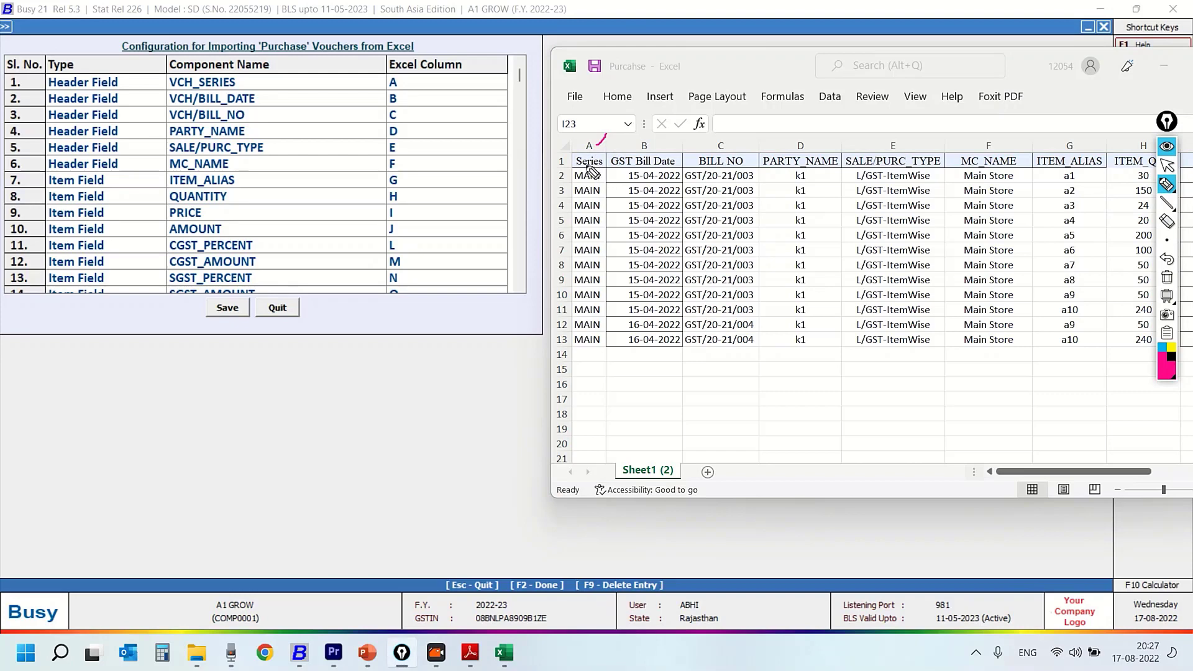
drag(244, 83, 383, 79)
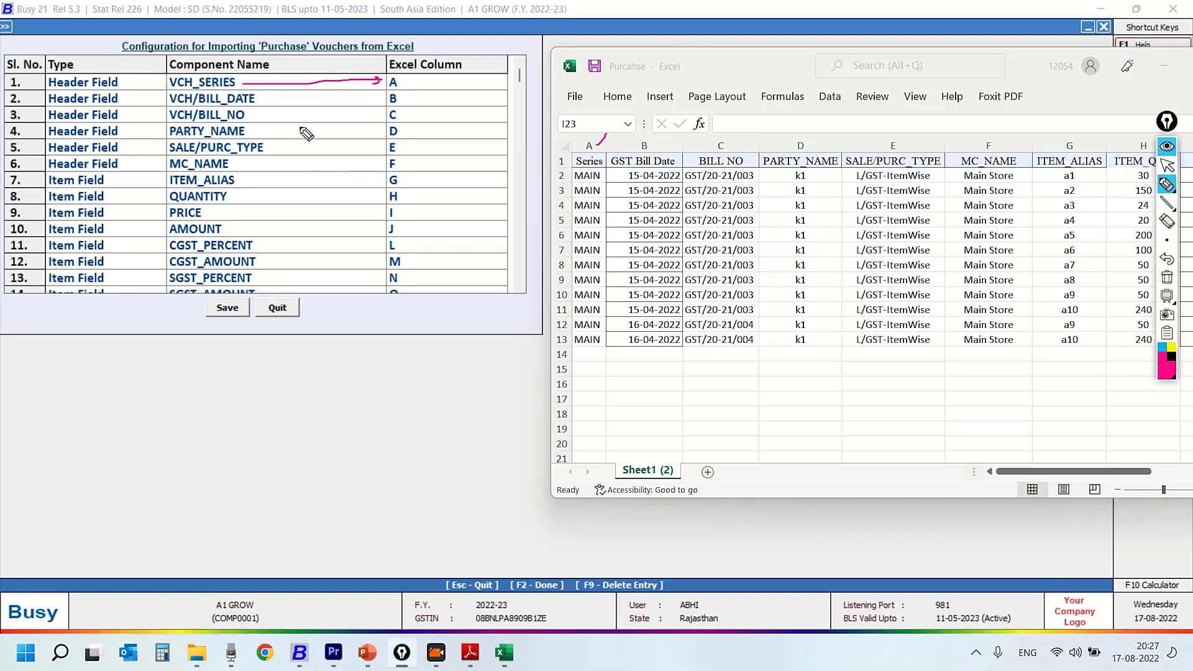
drag(264, 98, 367, 102)
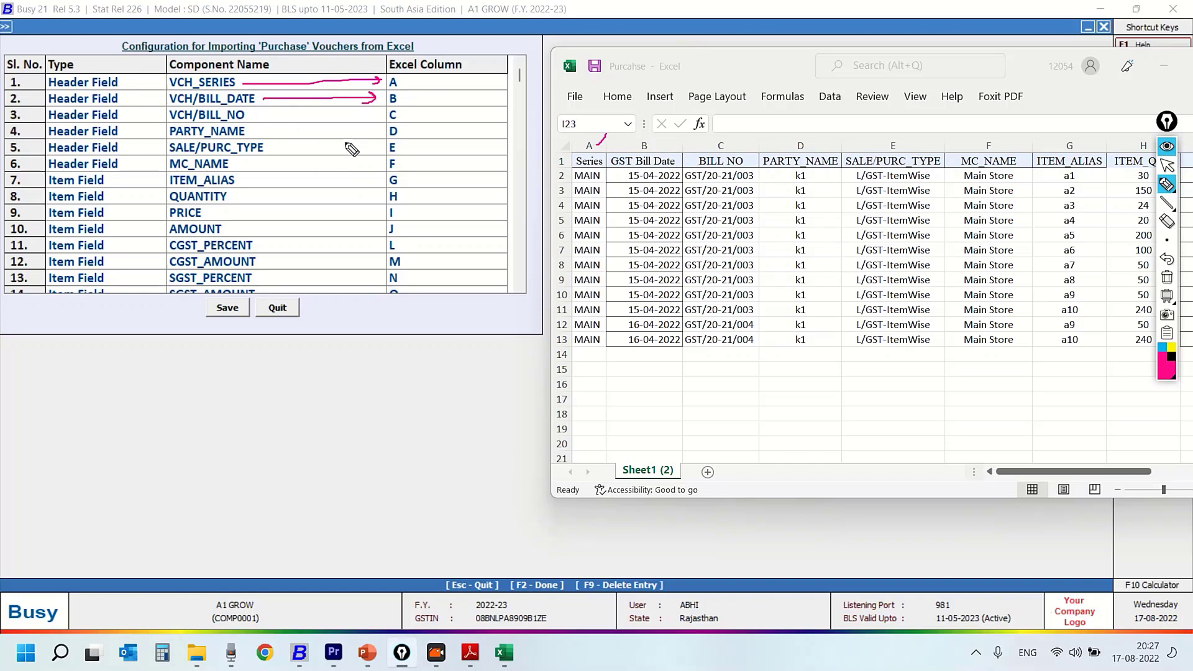
drag(247, 116, 362, 115)
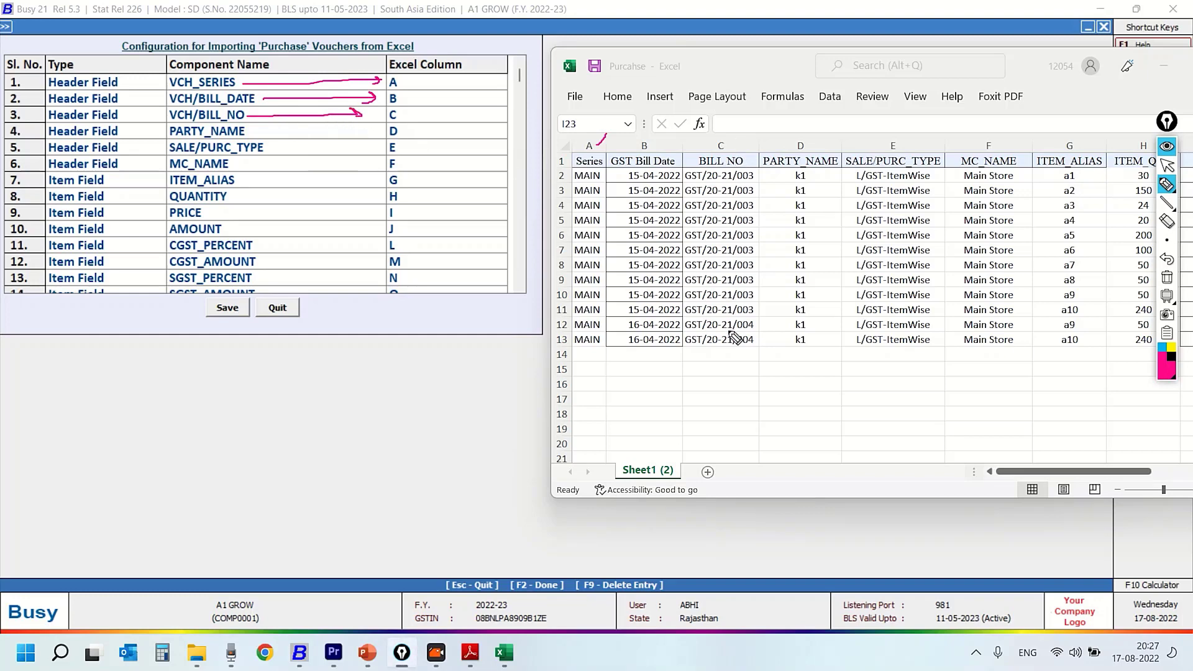
drag(249, 133, 361, 131)
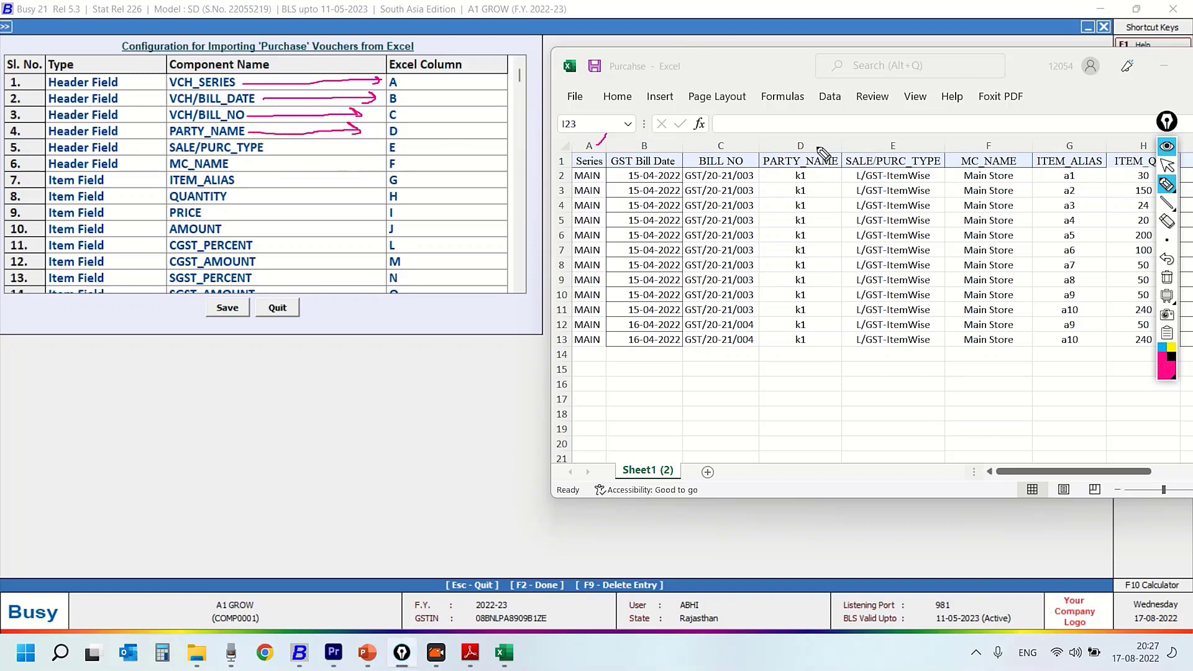
drag(814, 145, 828, 140)
Step: Compare the remaining mapped fields, from SALE/PURC_TYPE to SGST_AMOUNT, with the matching column letters in the Purcahse sheet
click(1168, 165)
drag(1025, 67, 738, 67)
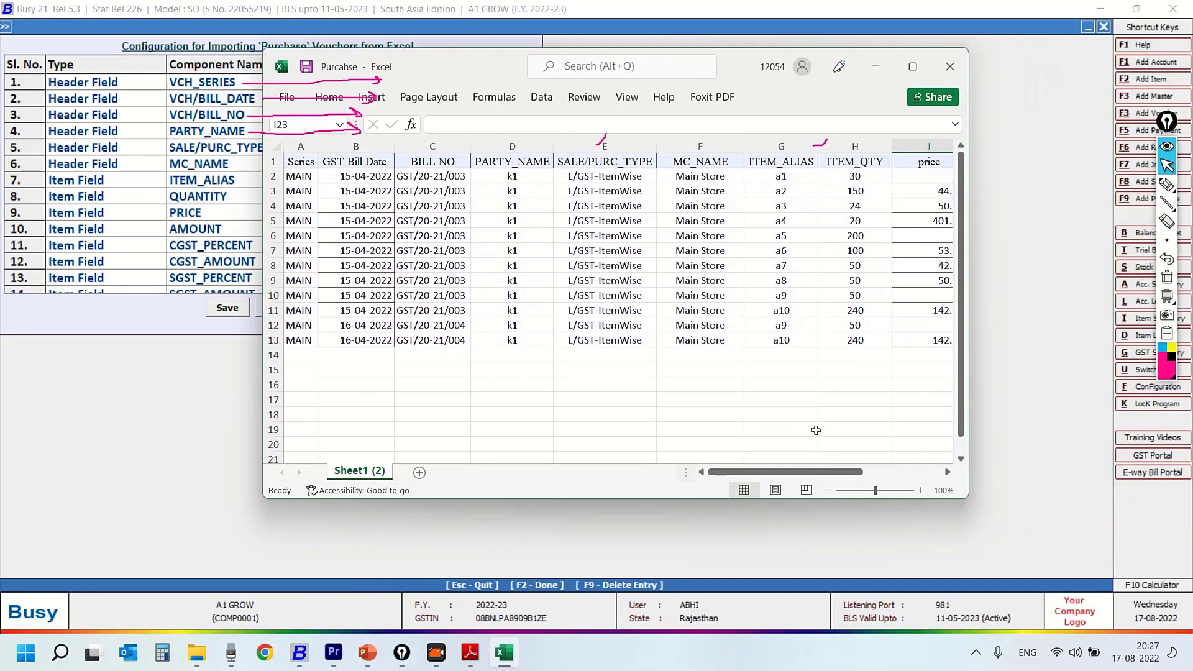
drag(827, 473, 905, 476)
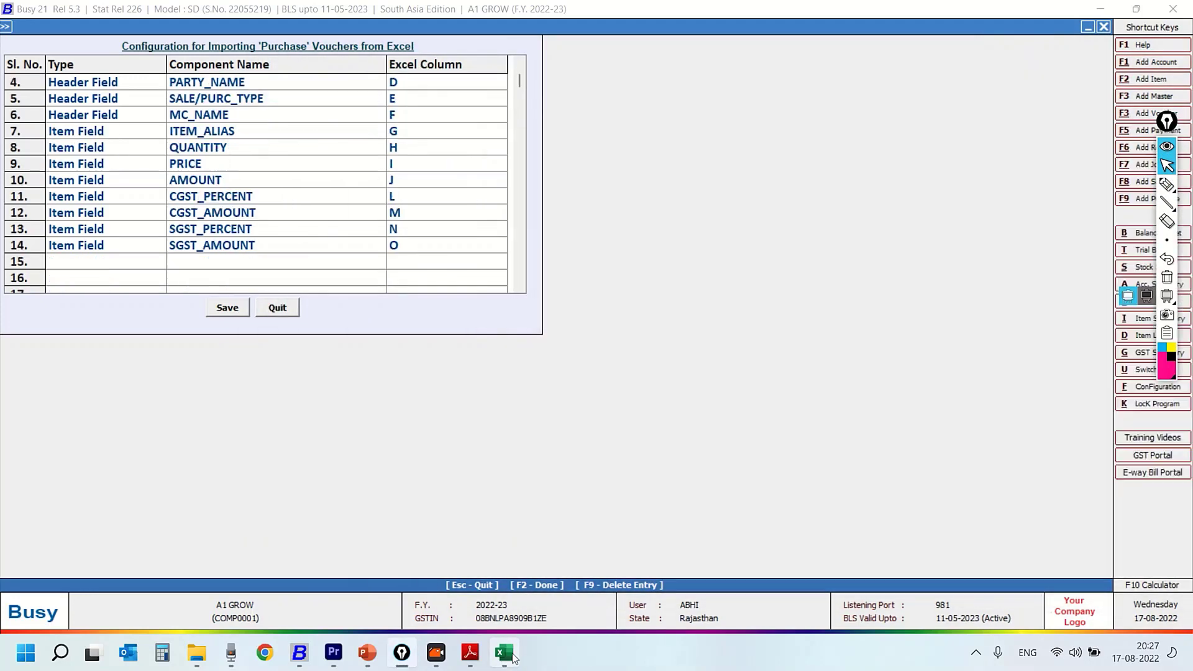
click(517, 654)
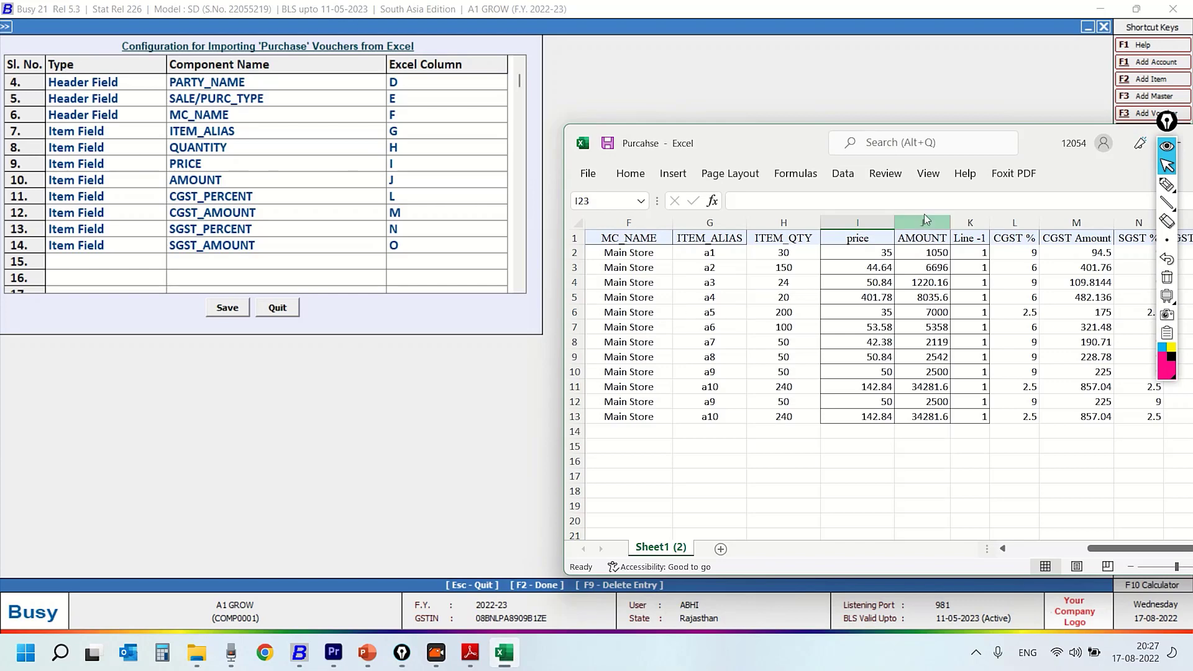
drag(1038, 148, 946, 72)
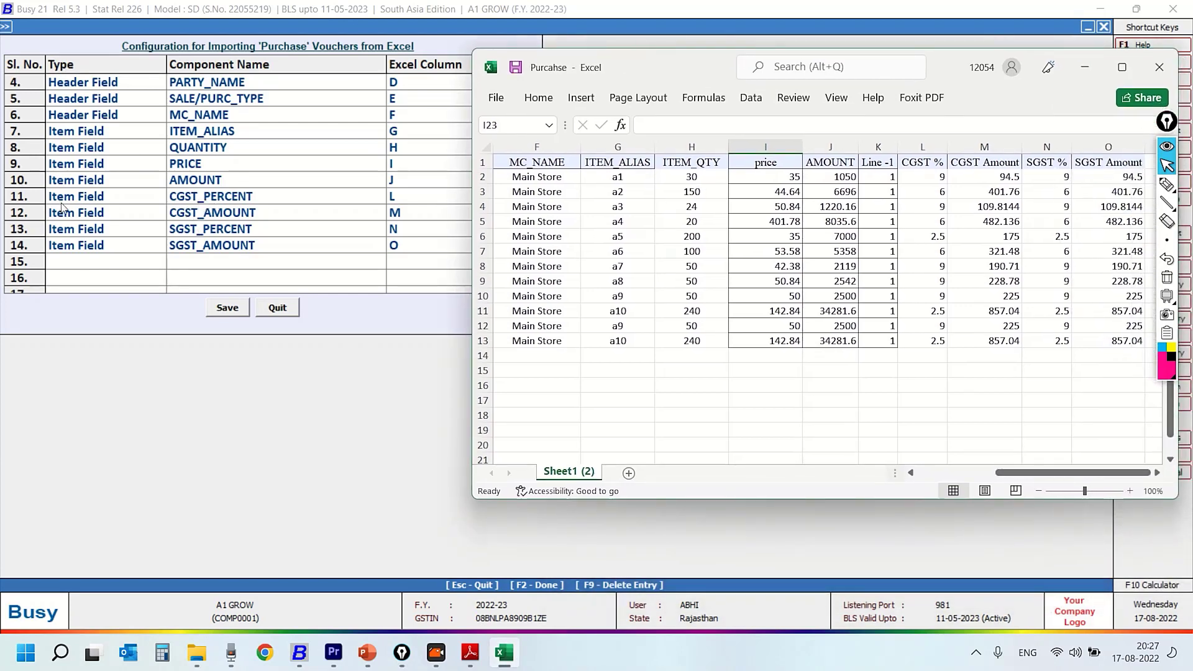
drag(1062, 478, 1078, 478)
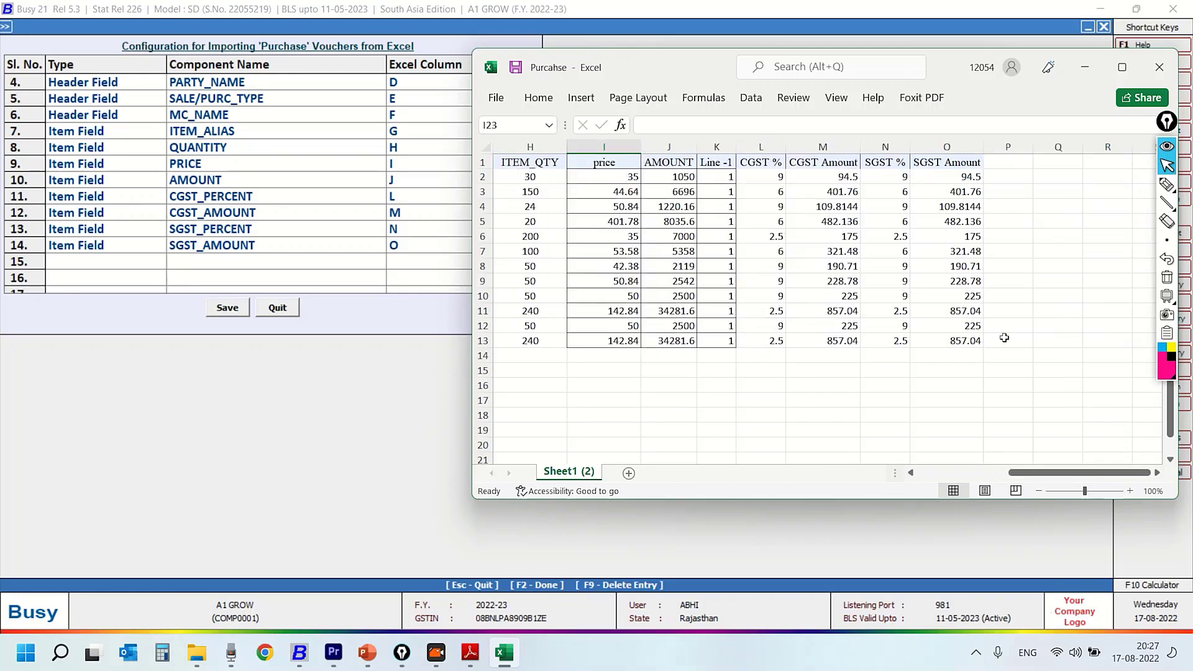
drag(1025, 473, 967, 476)
click(1085, 67)
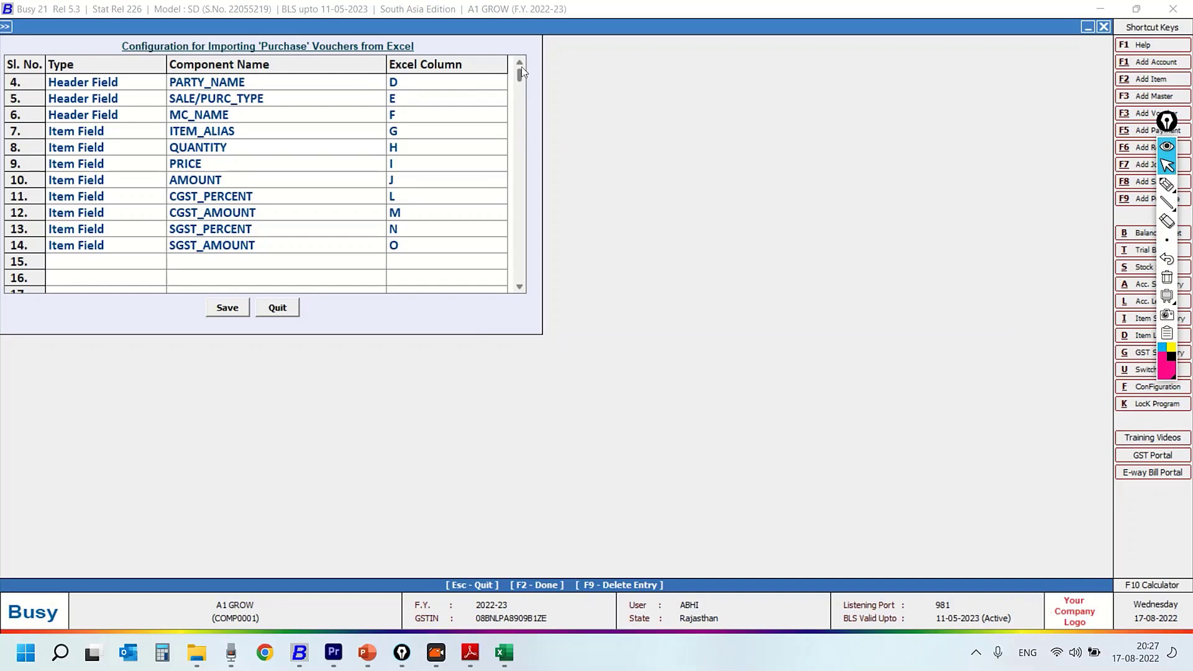
Step: Recheck the full component list of the A2 configuration against the sheet, including the BILL NO column
scroll(521, 66, up, 1)
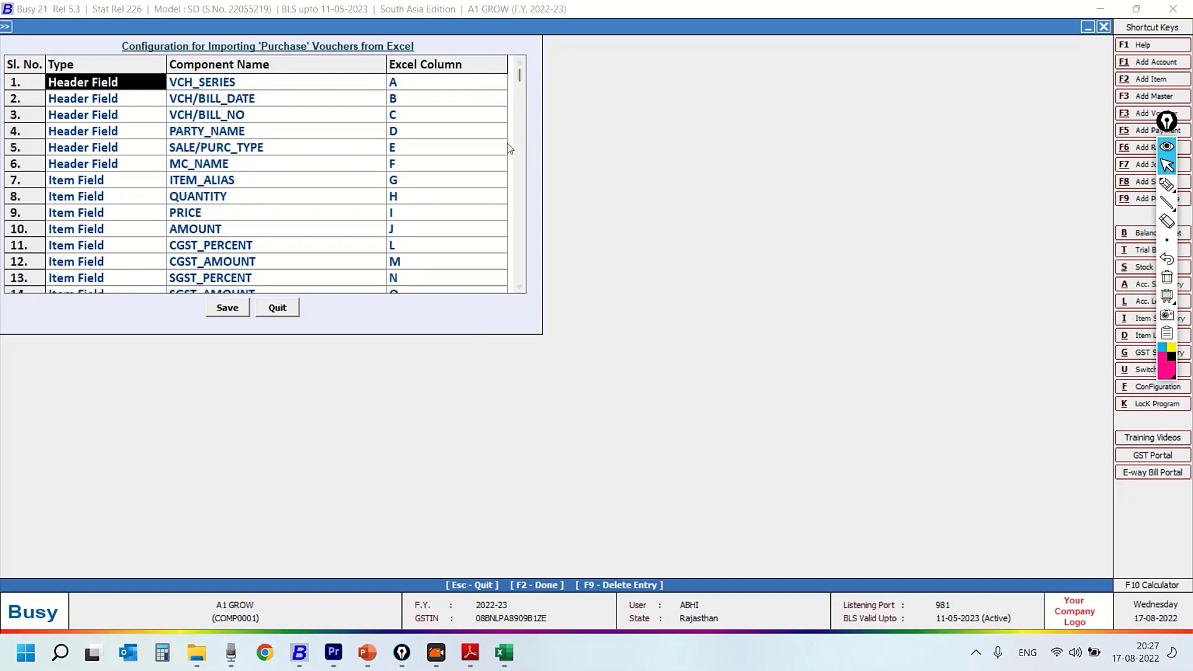
click(520, 288)
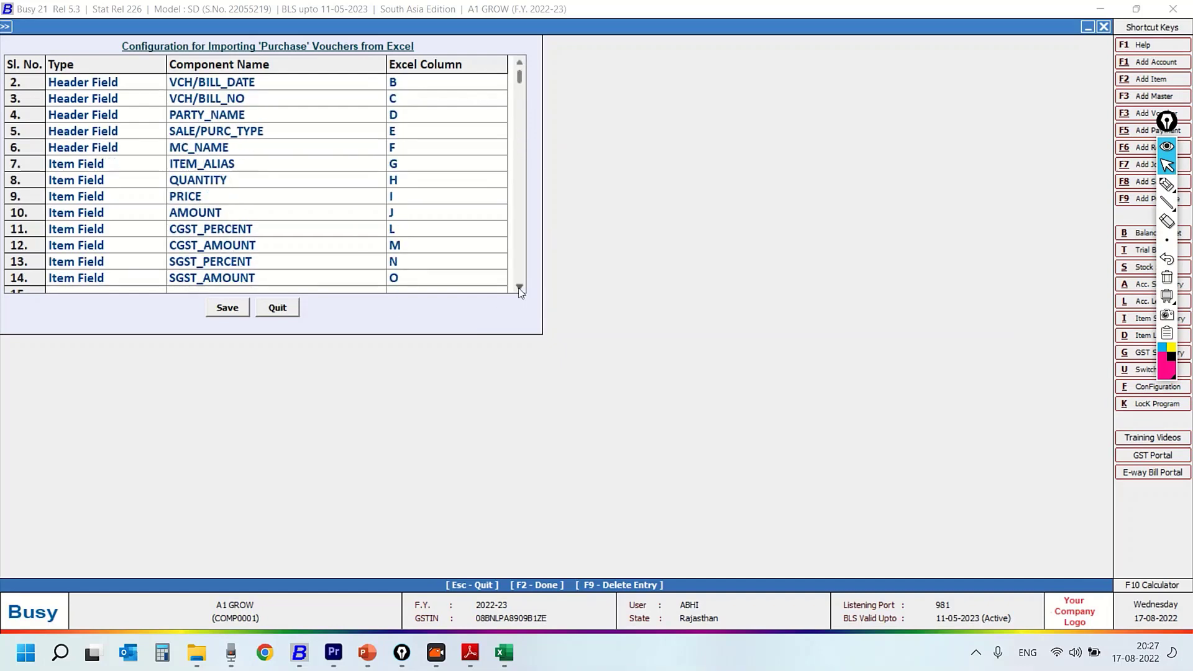
click(519, 288)
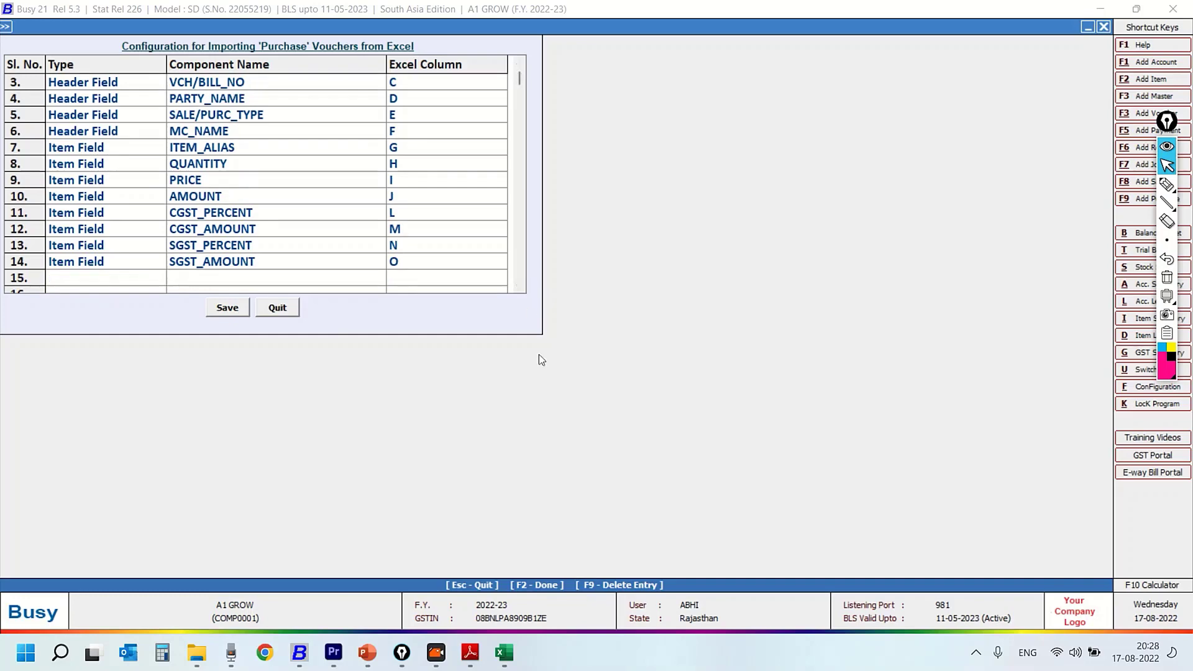
click(504, 653)
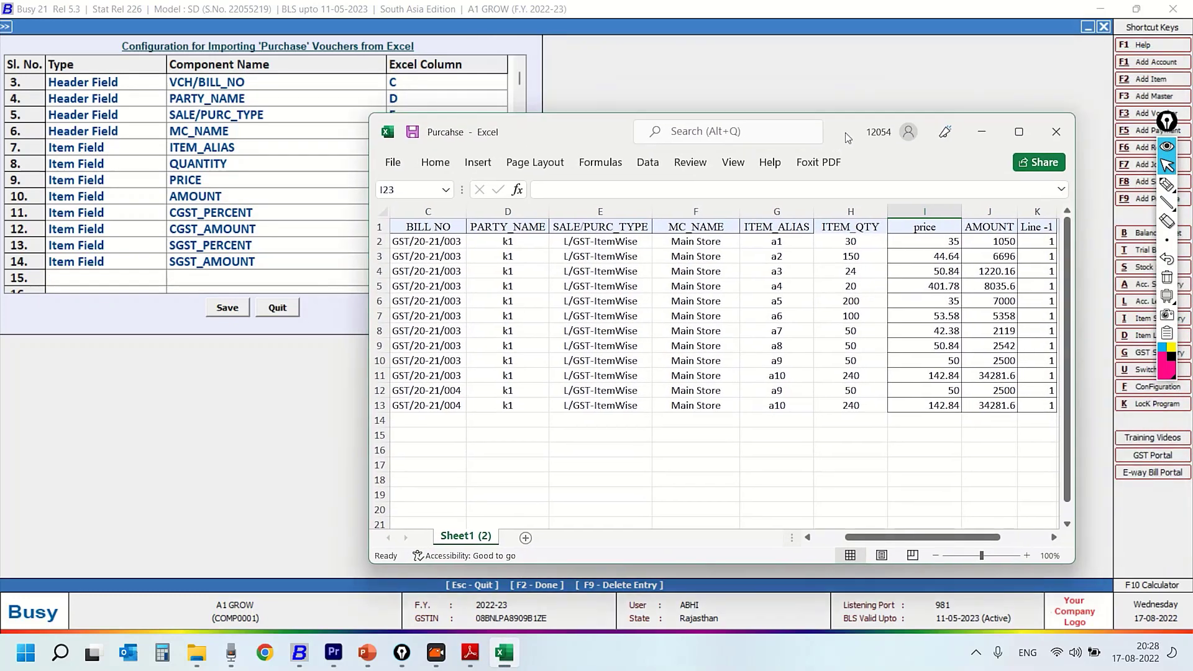
click(419, 211)
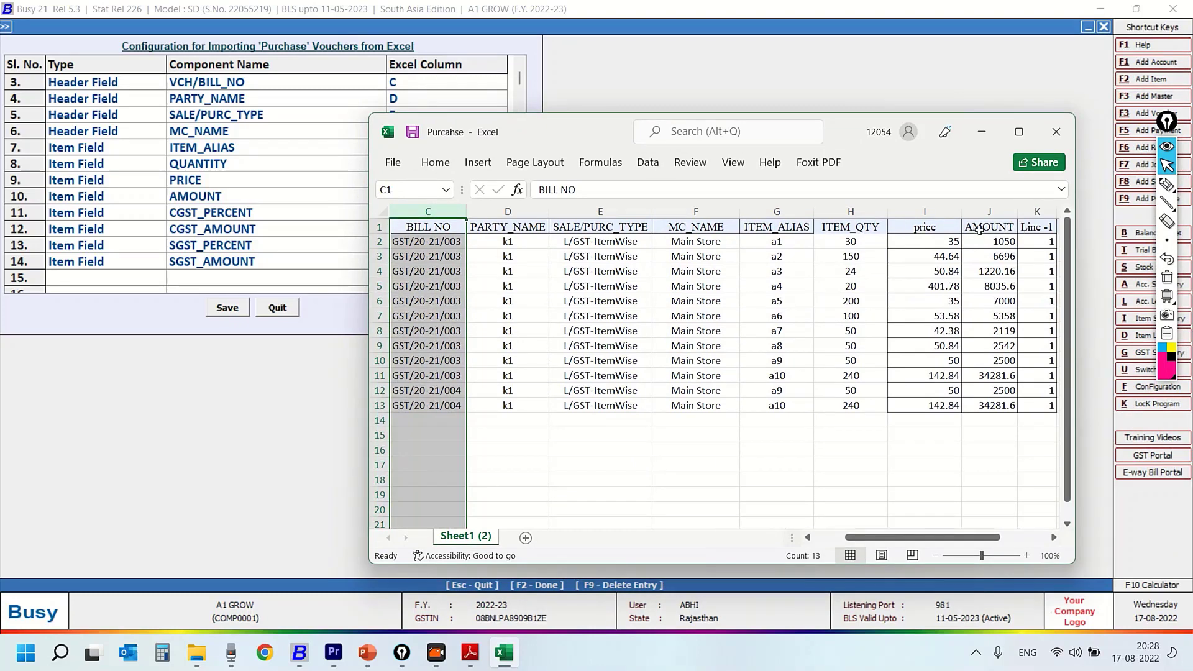
click(982, 132)
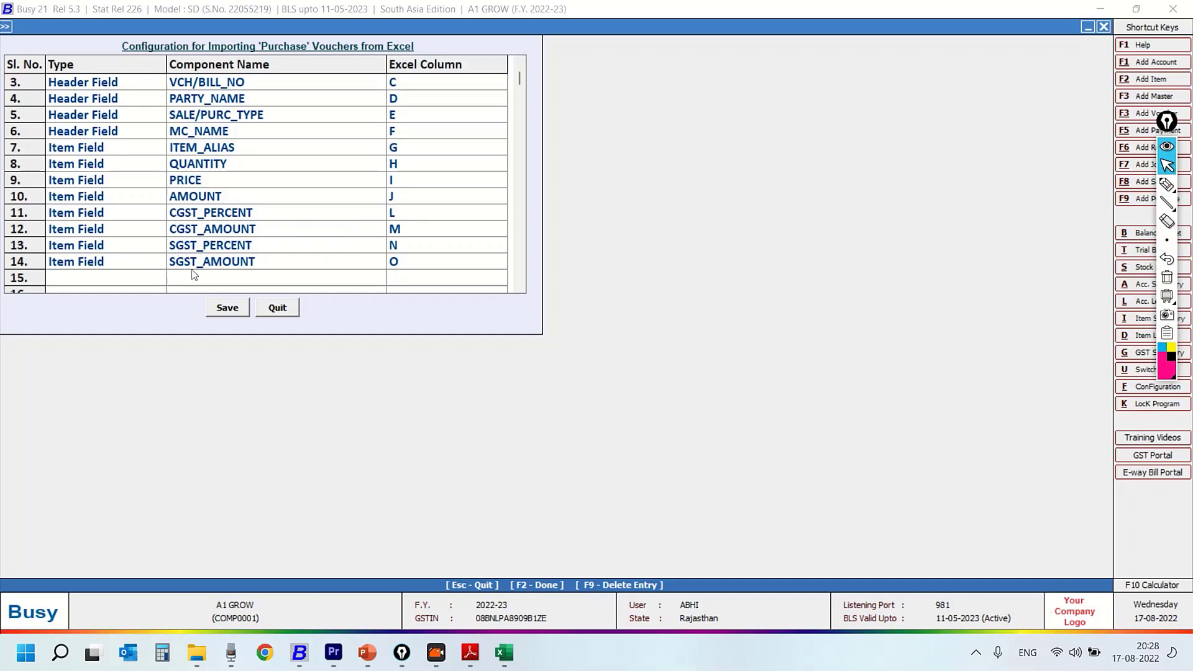
Step: Save the A2 column configuration and return to the voucher import screen to choose A2 as the format
click(226, 308)
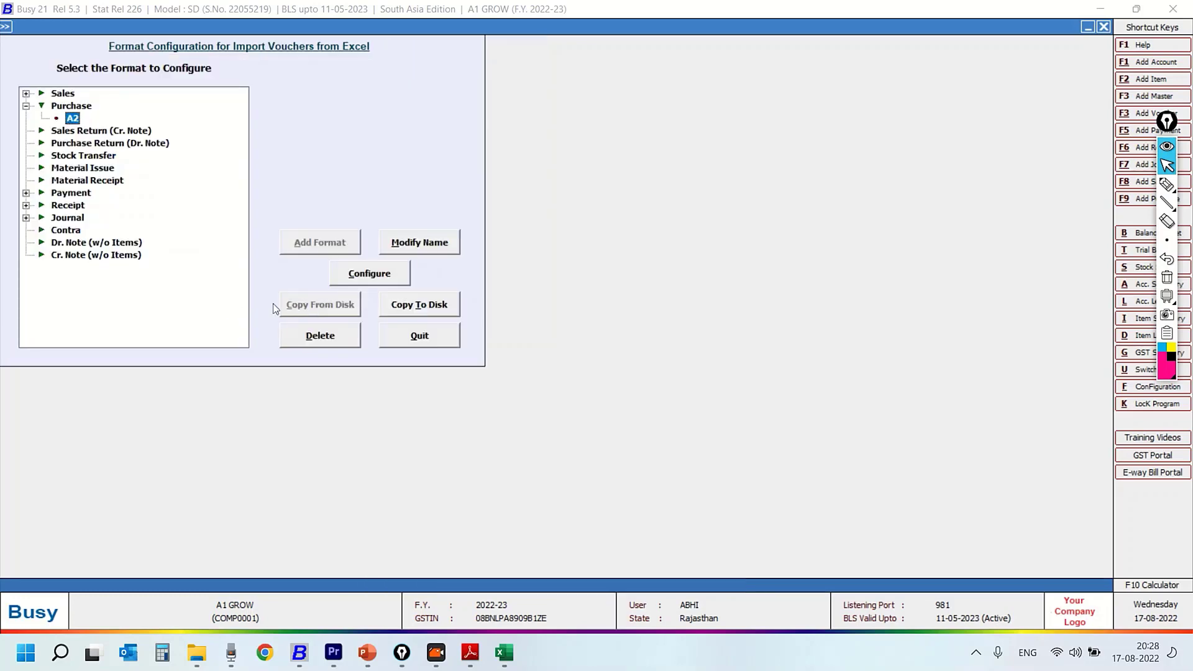
click(429, 341)
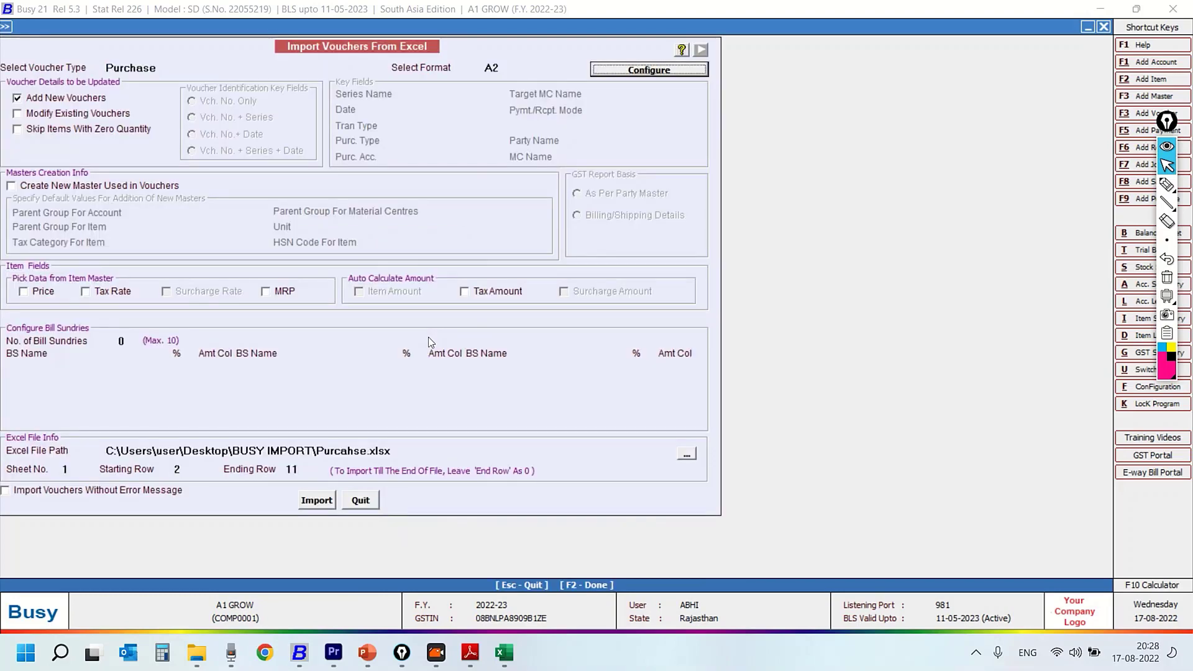
click(525, 70)
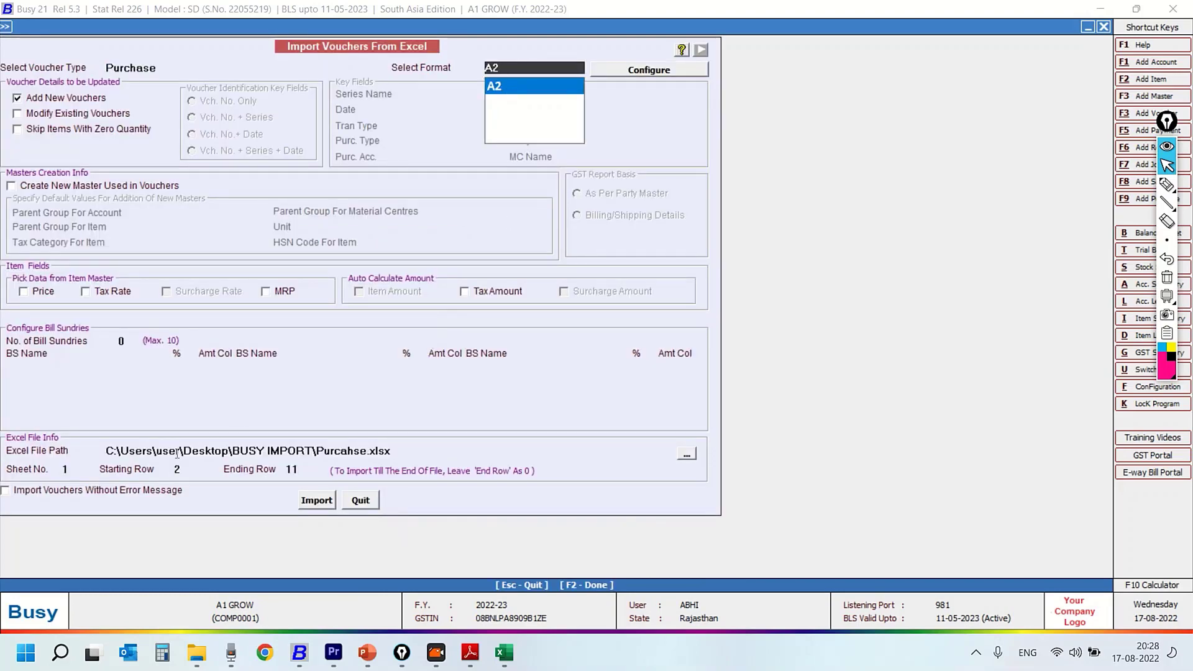
key(alt+Tab)
drag(852, 133, 869, 82)
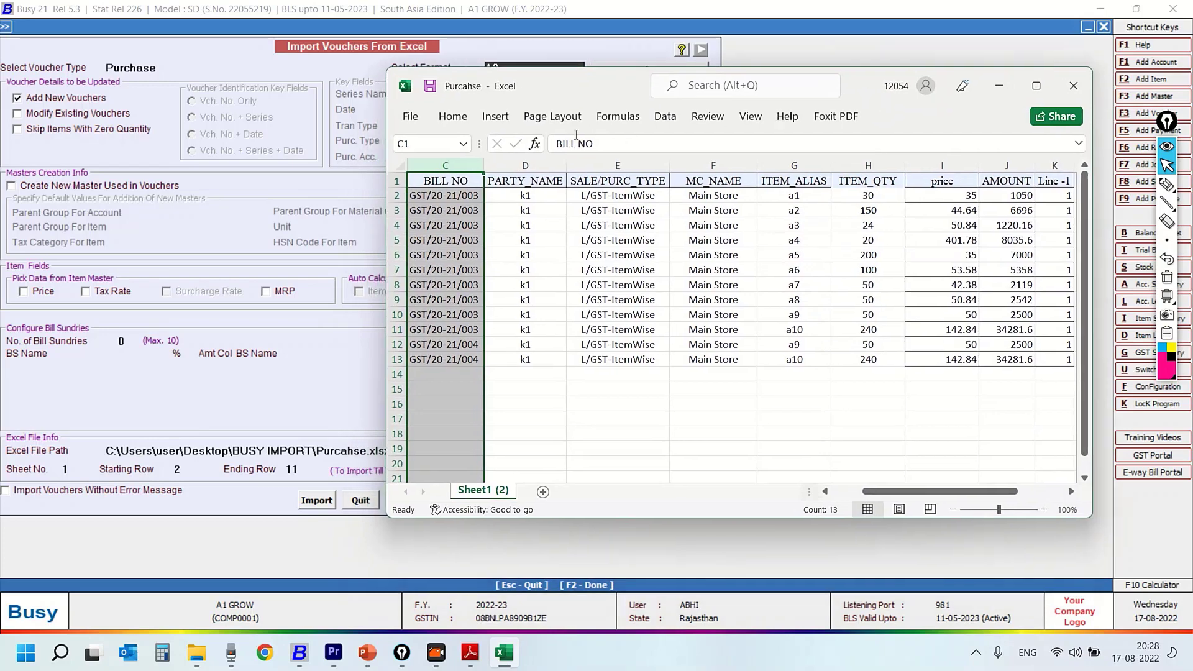
click(999, 87)
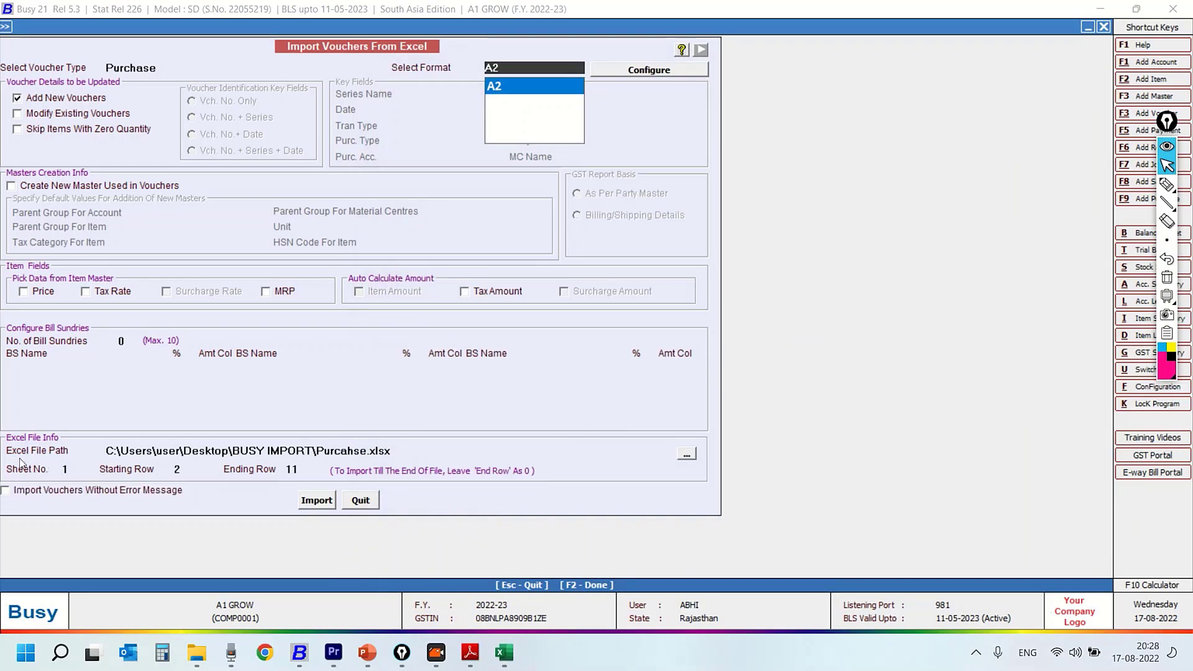
Step: Confirm the A2 format and select the Purcahse workbook from the BUSY IMPORT folder as the file to import
key(Return)
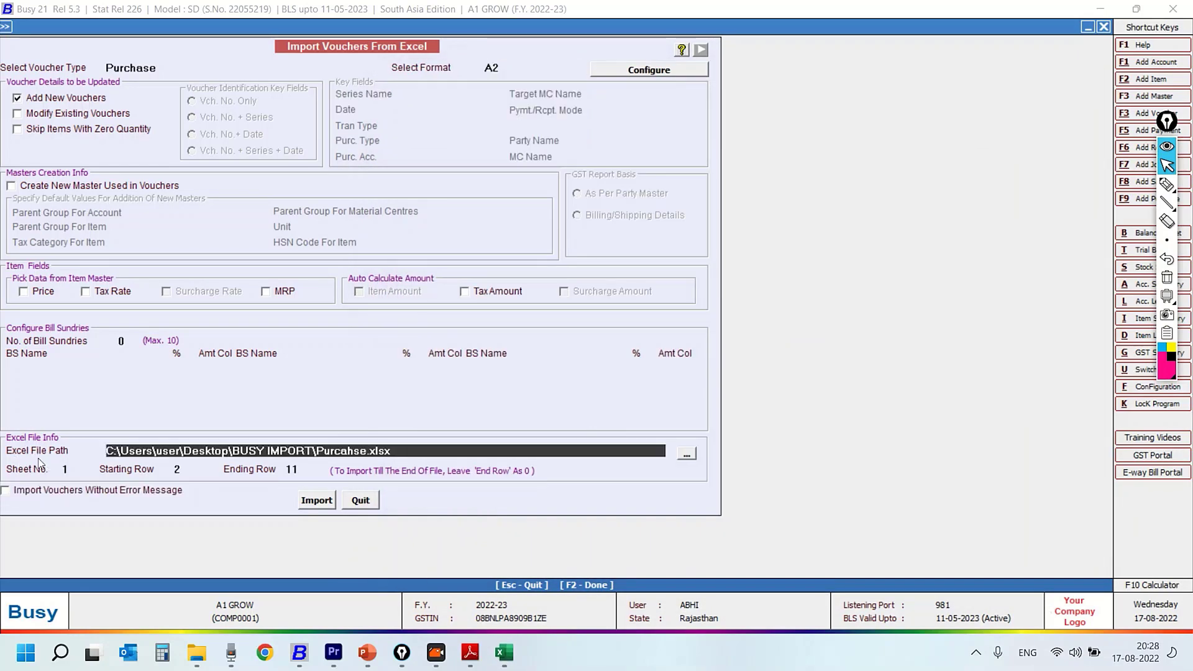
click(687, 458)
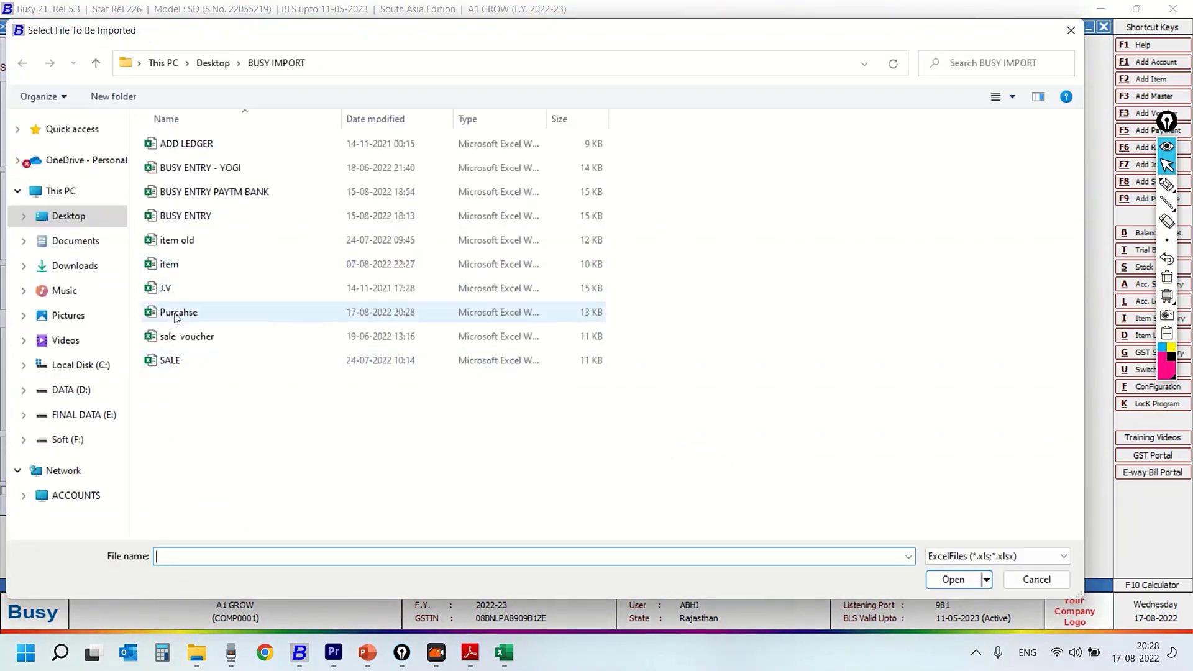
double_click(167, 317)
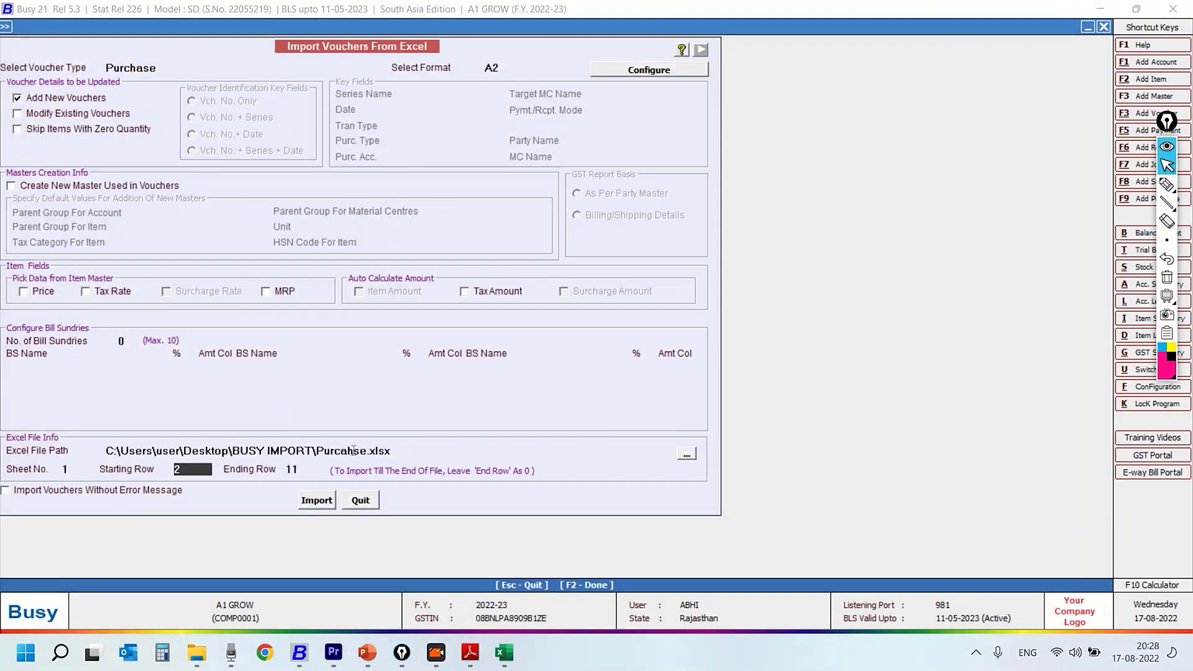
Step: Compare the import's starting and ending rows with the first and last data rows of the Purcahse sheet, marking them on screen
click(503, 653)
click(593, 395)
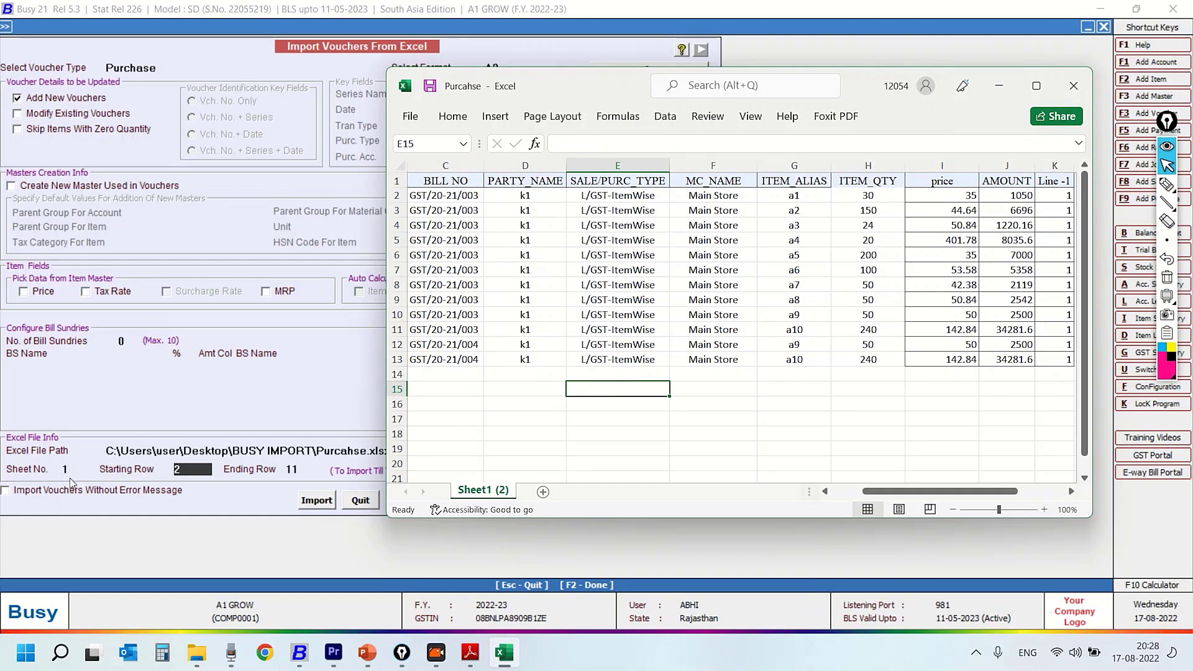
click(1167, 185)
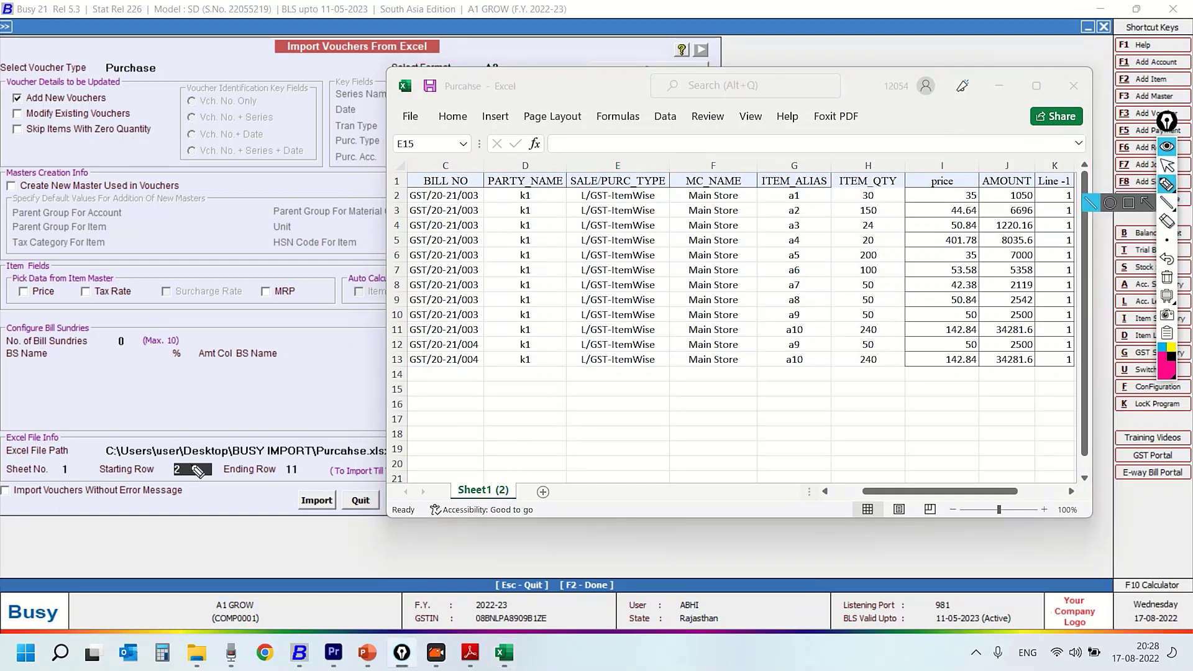
drag(58, 458, 81, 447)
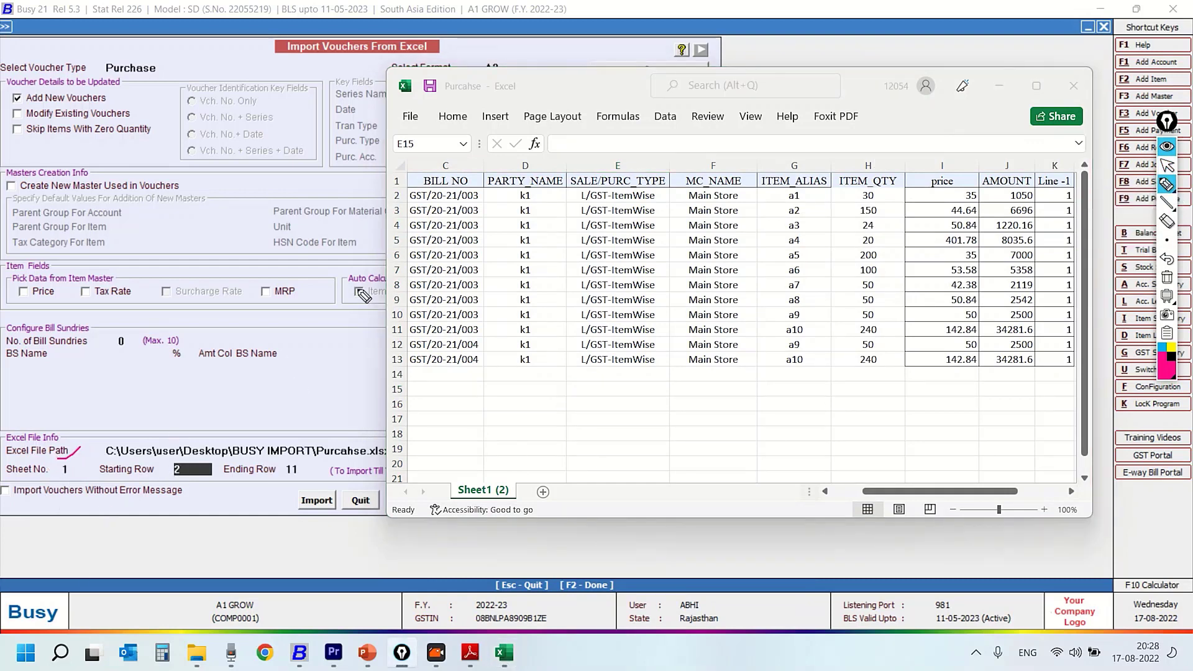
drag(390, 196, 375, 192)
drag(394, 360, 371, 358)
drag(187, 465, 207, 446)
mouse_move(314, 465)
mouse_down()
mouse_move(283, 465)
mouse_move(314, 482)
mouse_move(311, 463)
mouse_up()
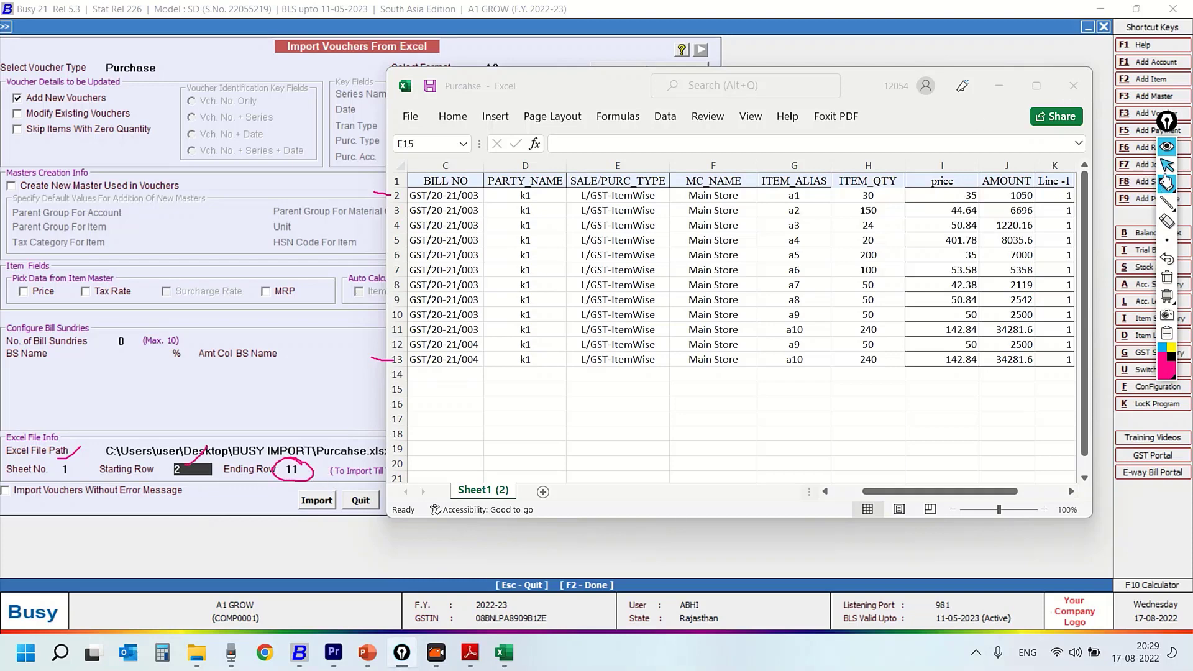
click(1167, 165)
click(999, 86)
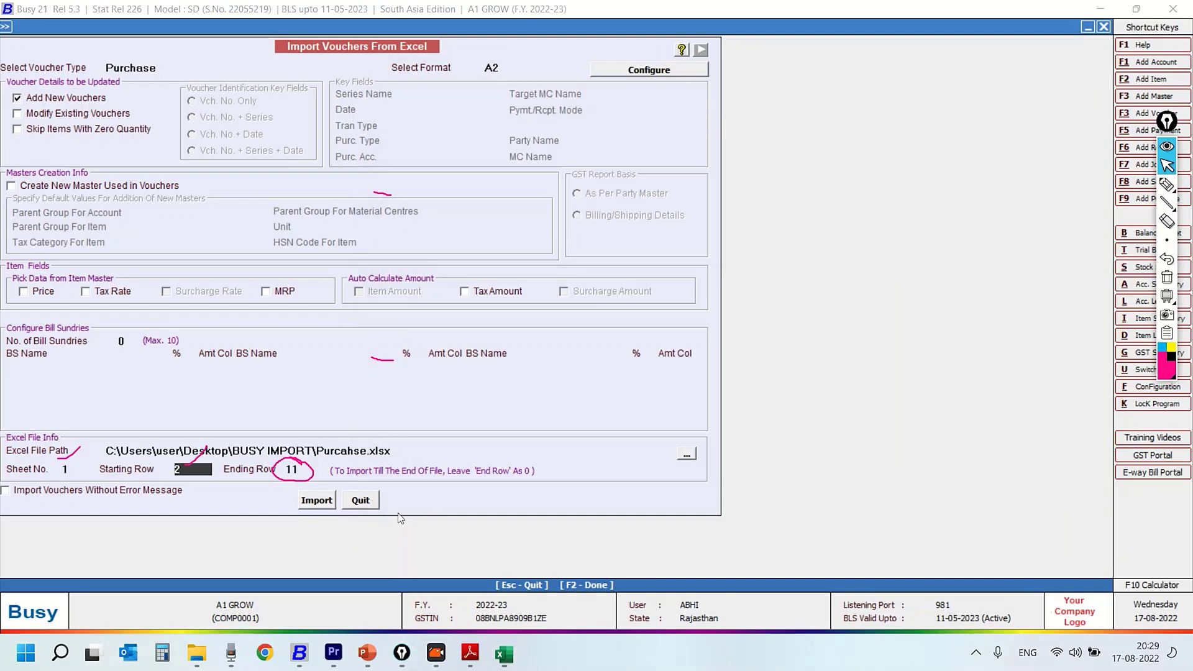
Step: Set the import's ending row to 13, run the purchase voucher import and leave the import screen
click(302, 471)
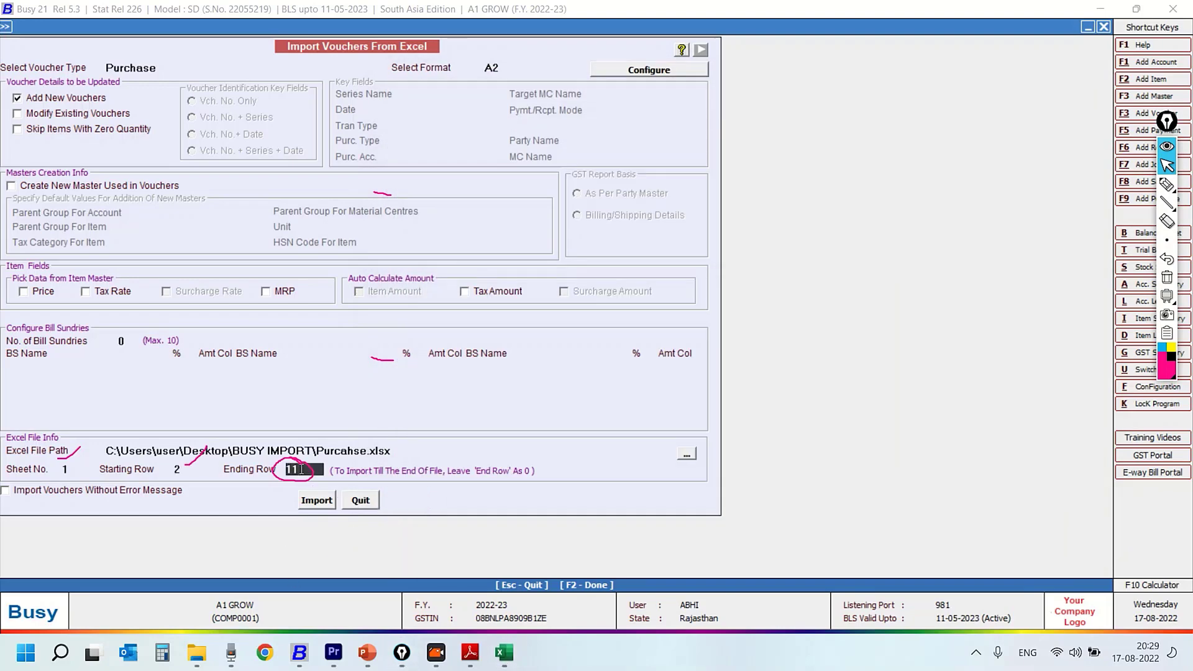
text(13)
key(Return)
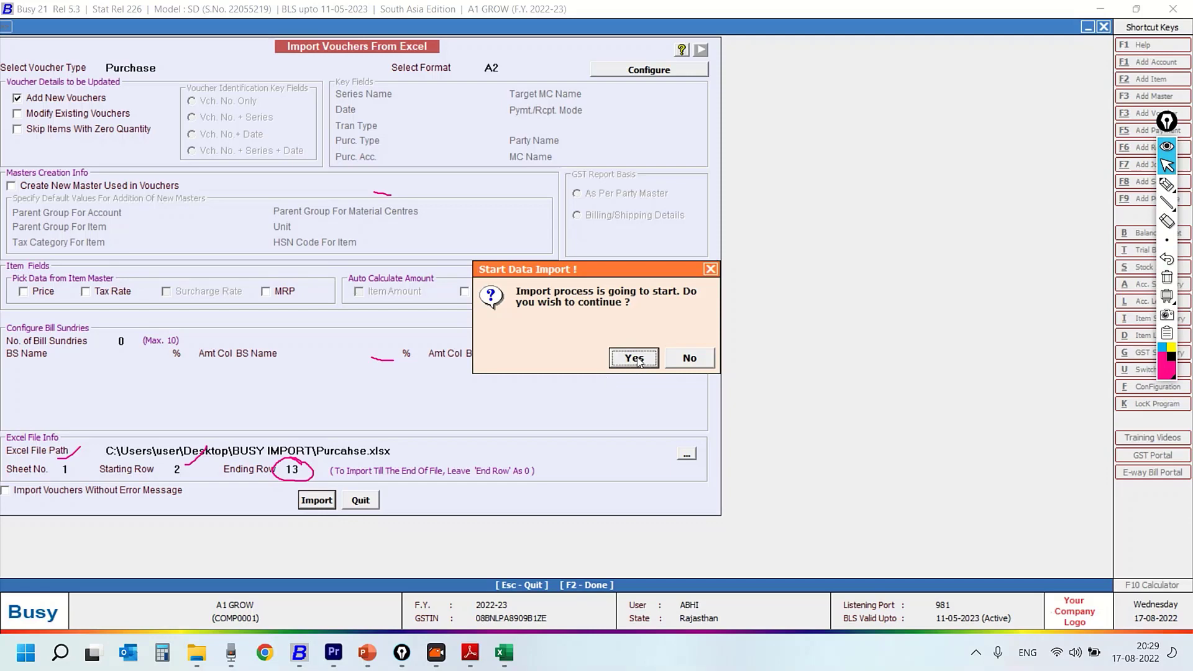
click(634, 359)
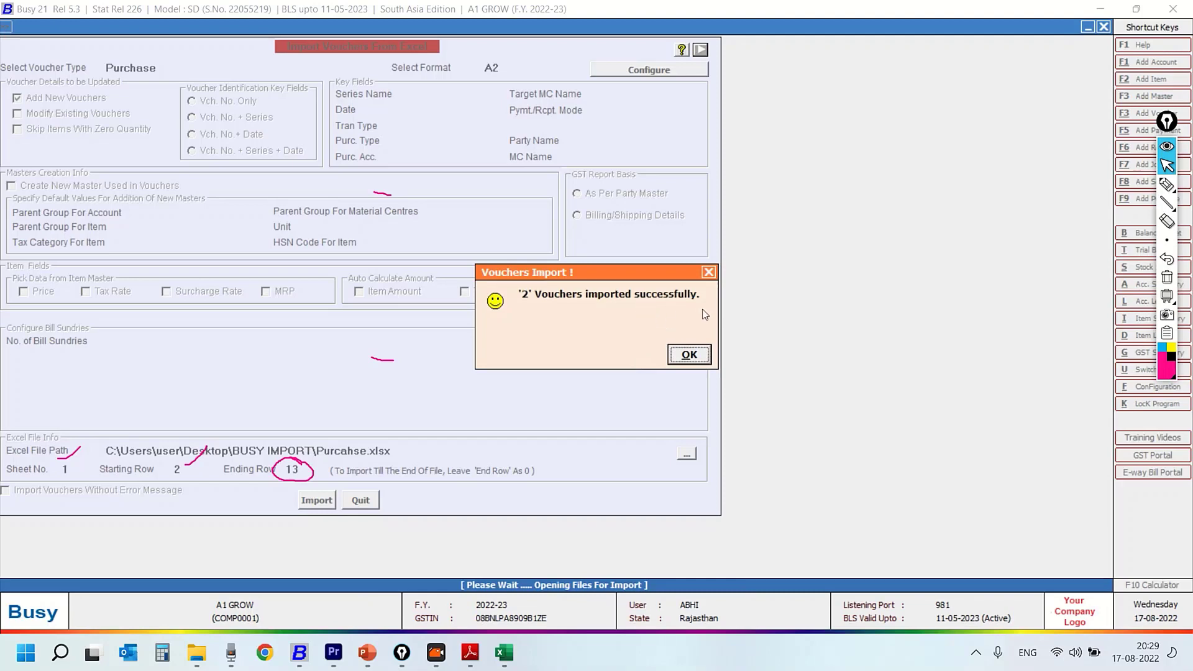
click(690, 355)
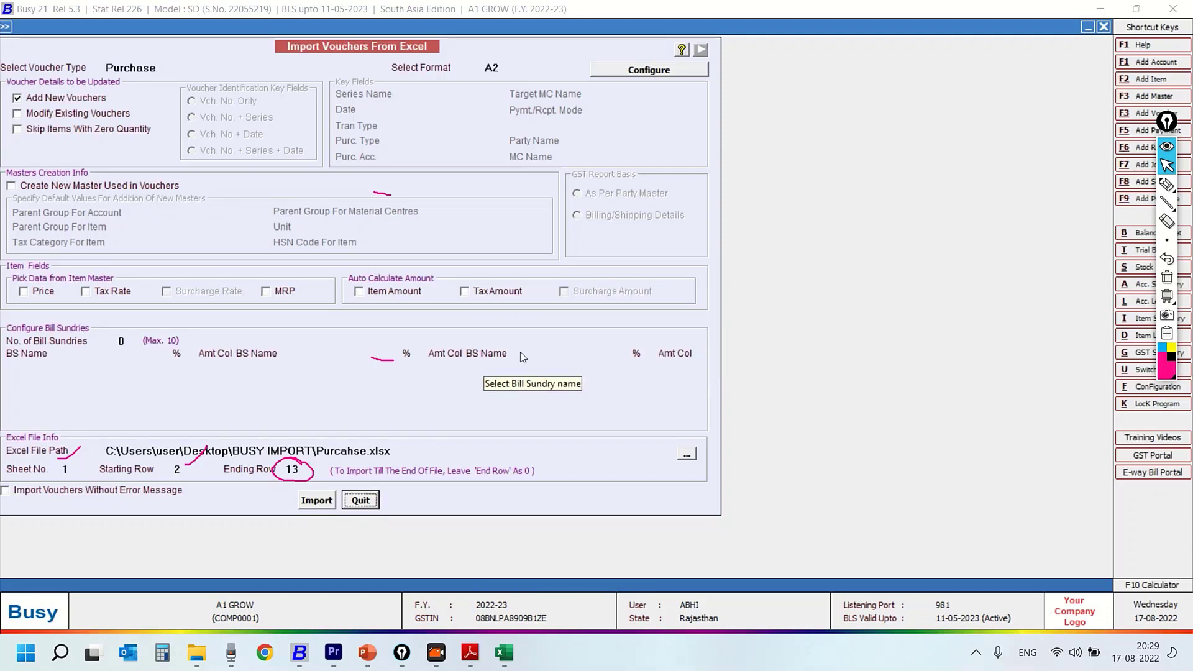
key(Escape)
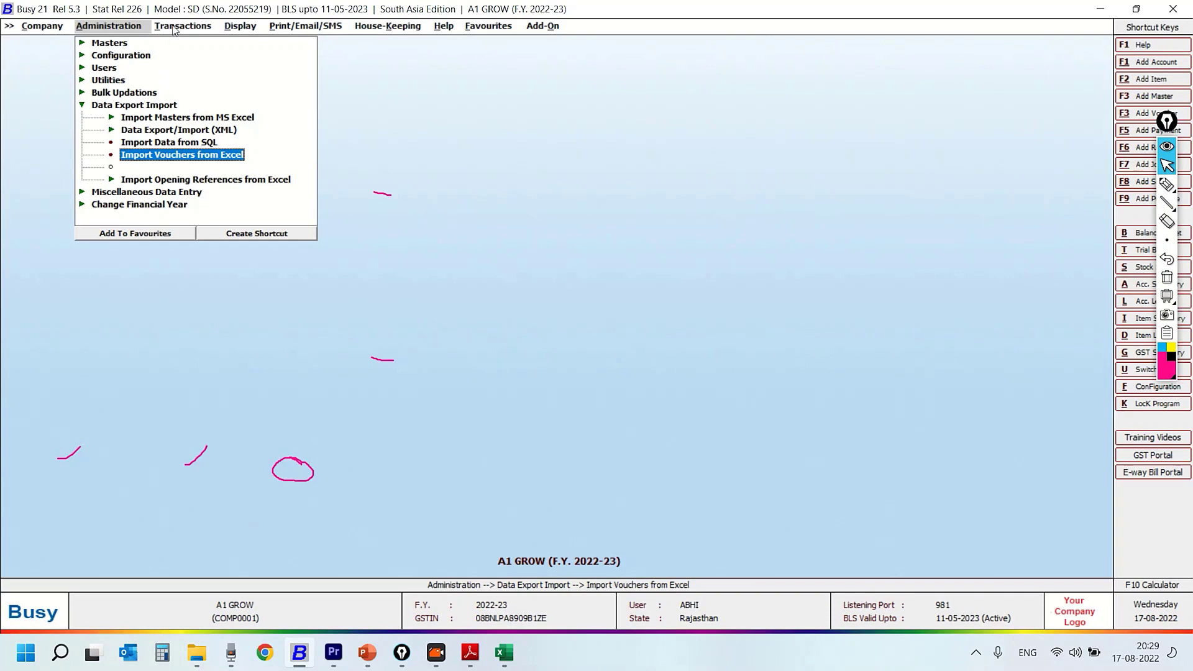
Step: List the purchase vouchers for all voucher series
click(174, 28)
click(191, 56)
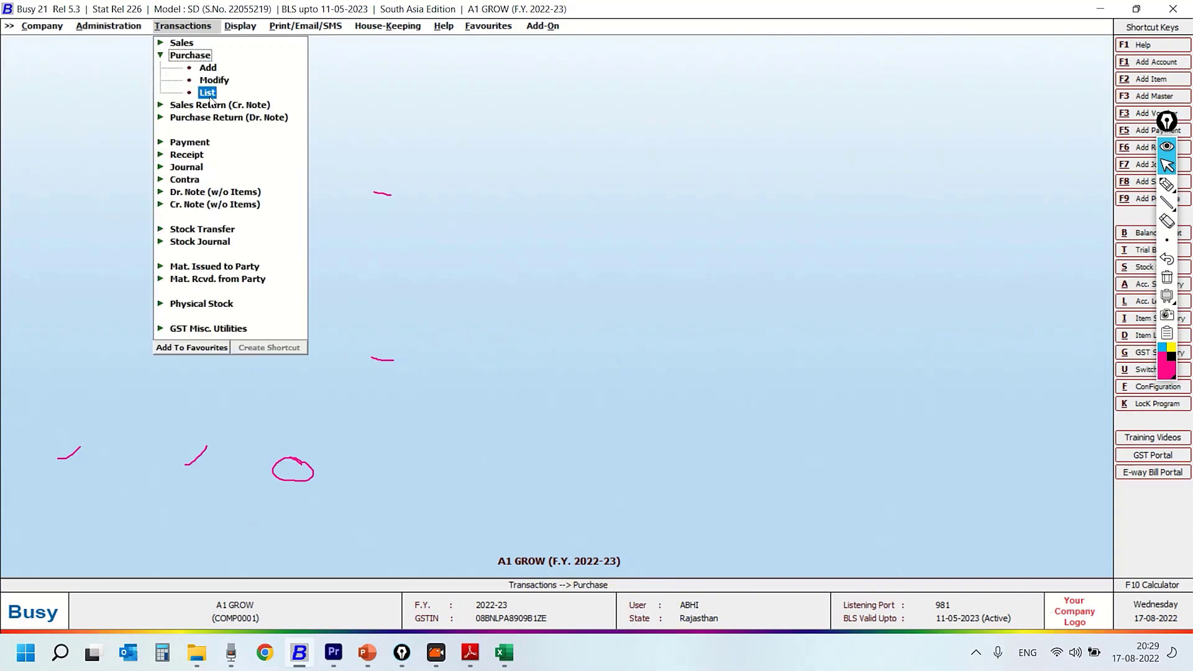
click(207, 92)
click(527, 352)
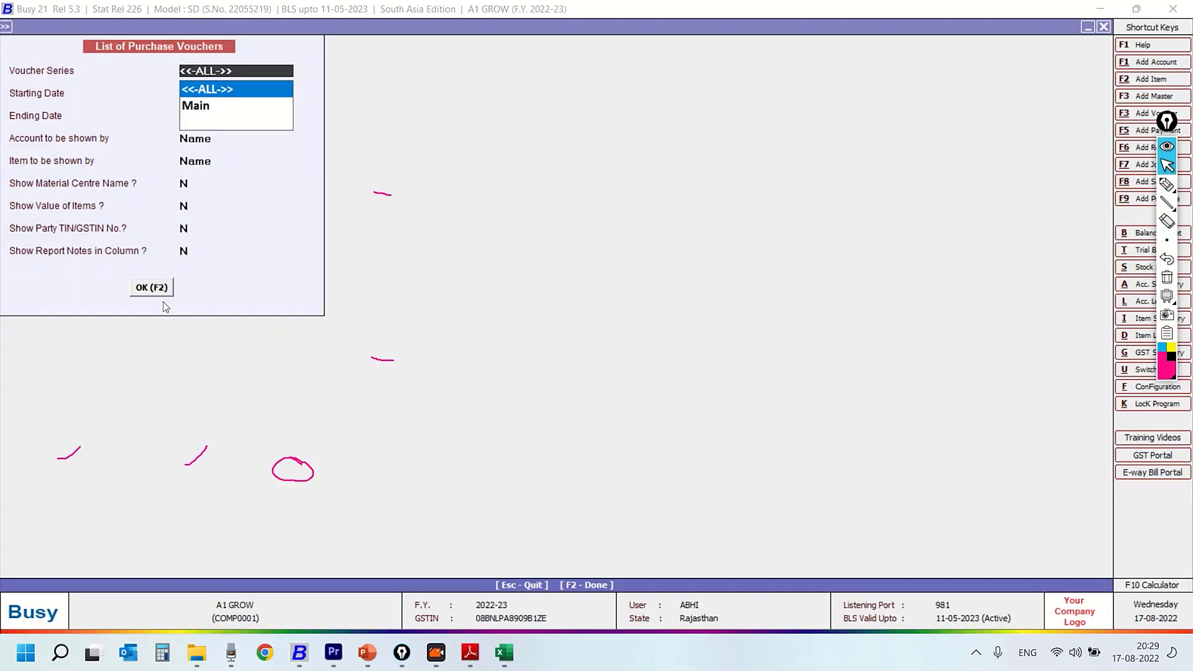
click(155, 292)
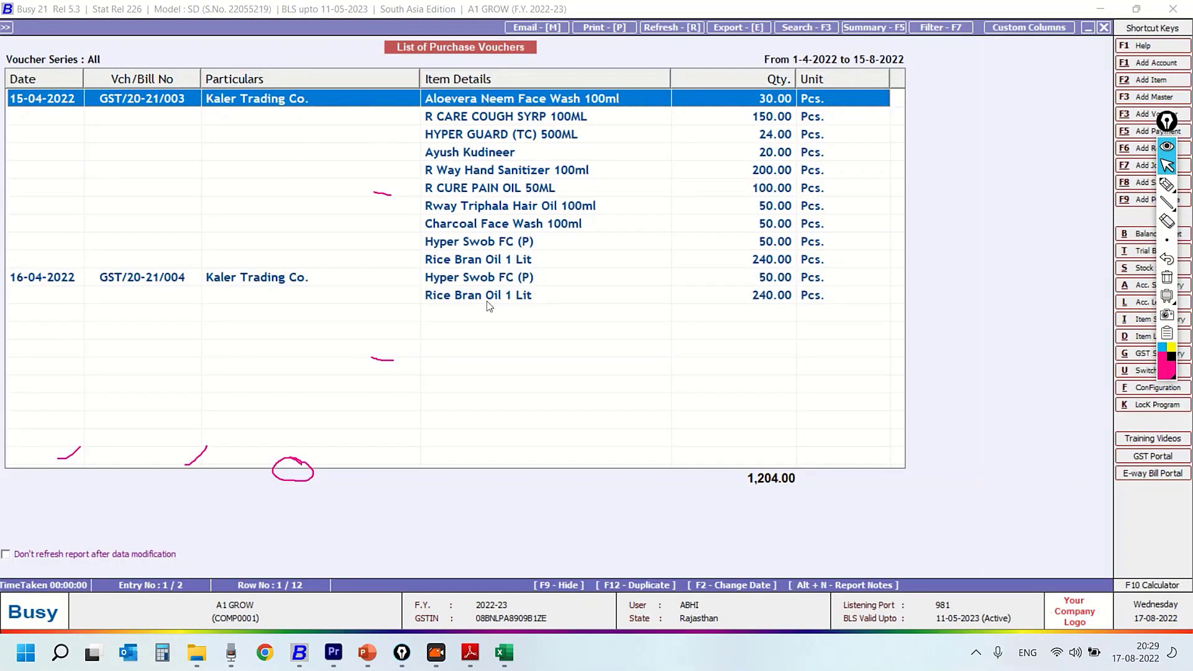
Step: Open the imported purchase voucher dated 15-04-2022 and look through its item lines
double_click(464, 114)
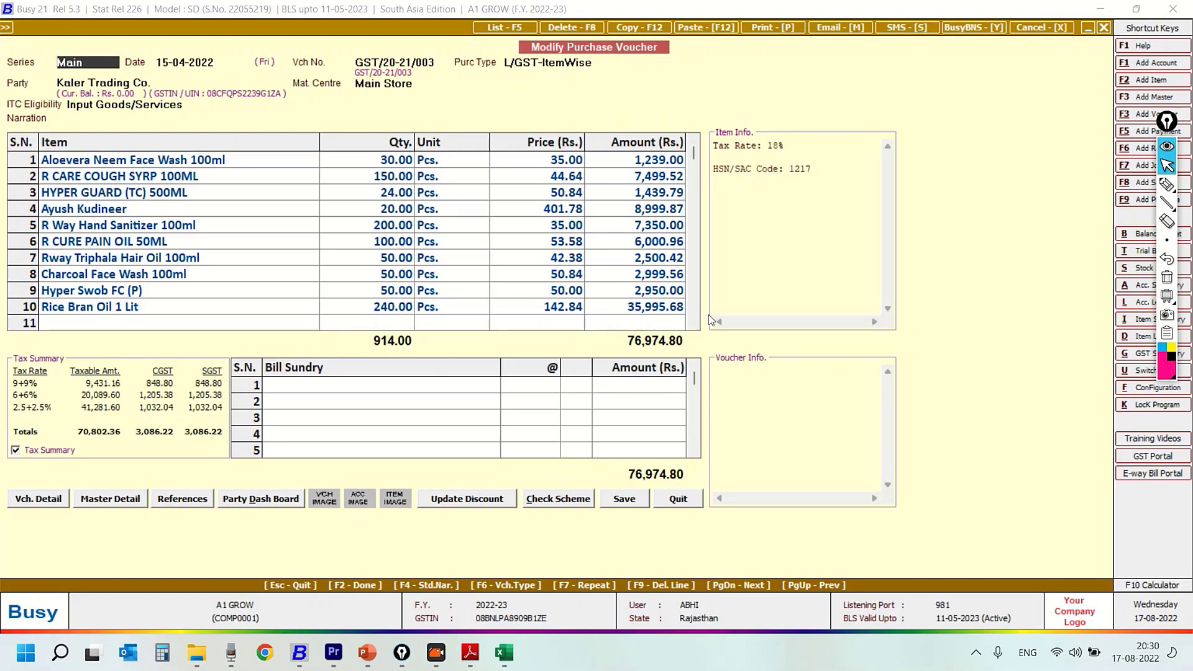
click(694, 324)
click(693, 324)
click(694, 143)
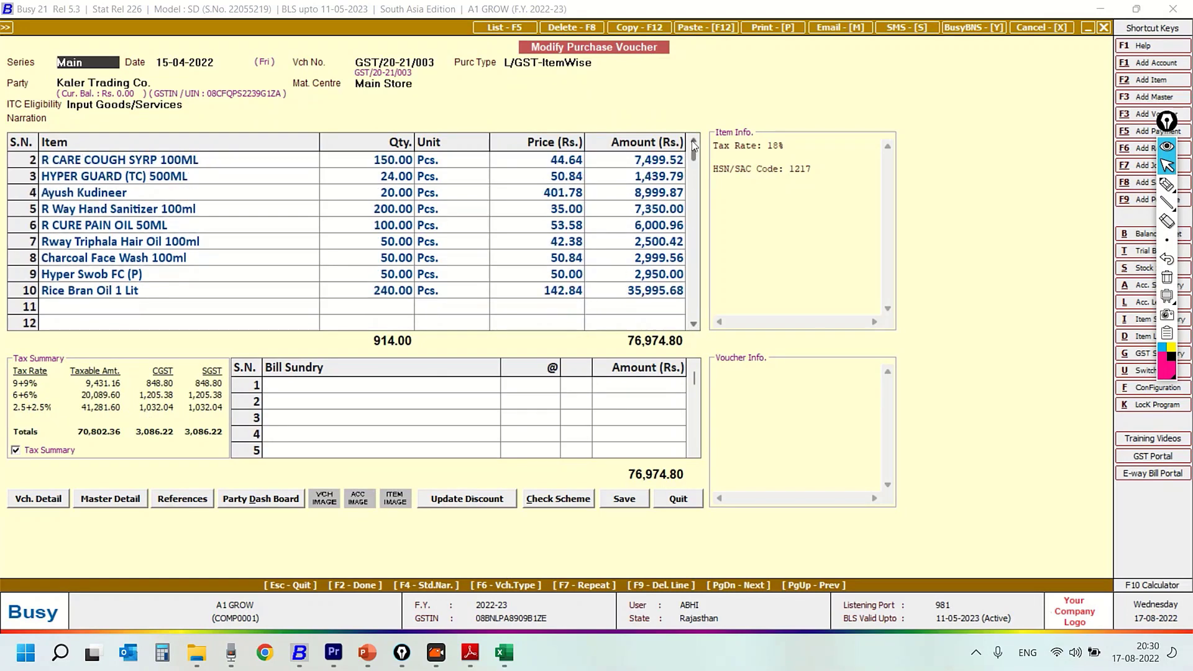
click(695, 145)
Step: Switch to the Purcahse workbook in Excel and total the first bill's AMOUNT values in J12 with =SUM(J2:J11)
click(511, 656)
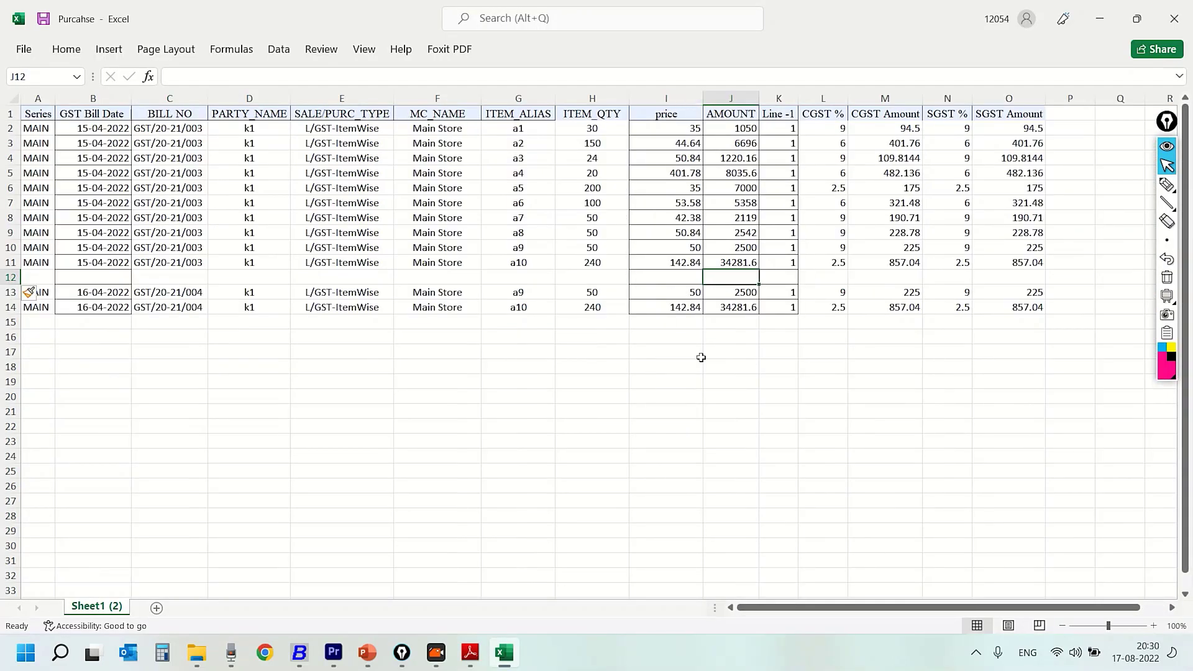
key(alt+equal)
key(Return)
key(Up)
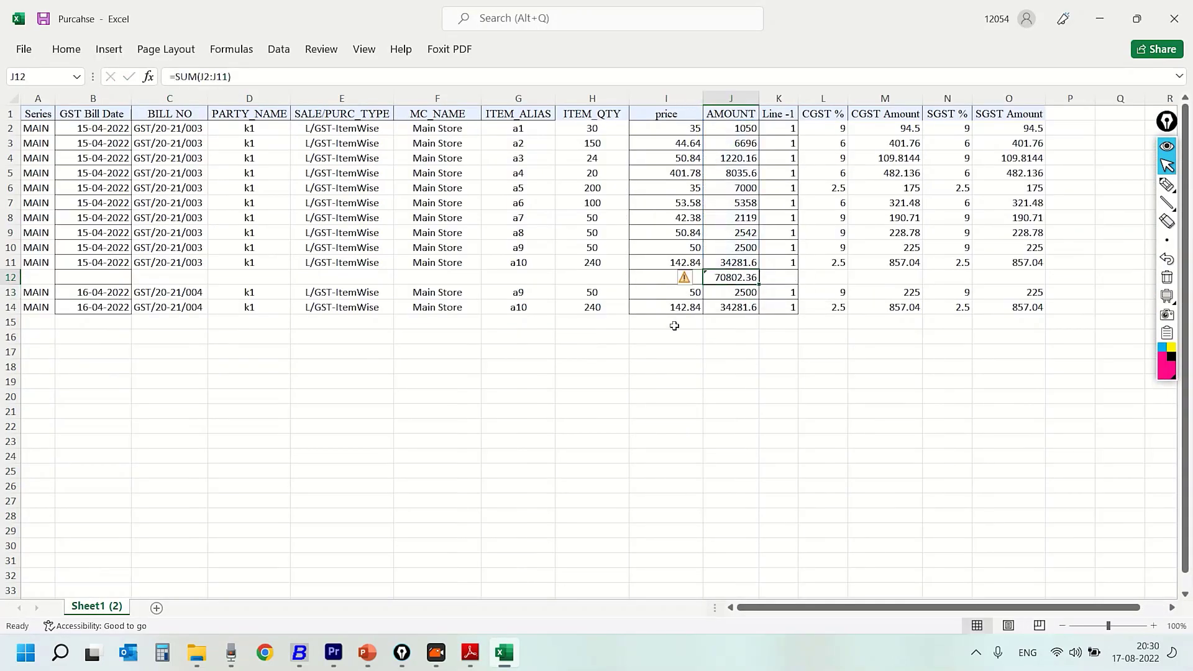
Step: Return to the Busy voucher and circle the total taxable amount in its tax summary
click(299, 653)
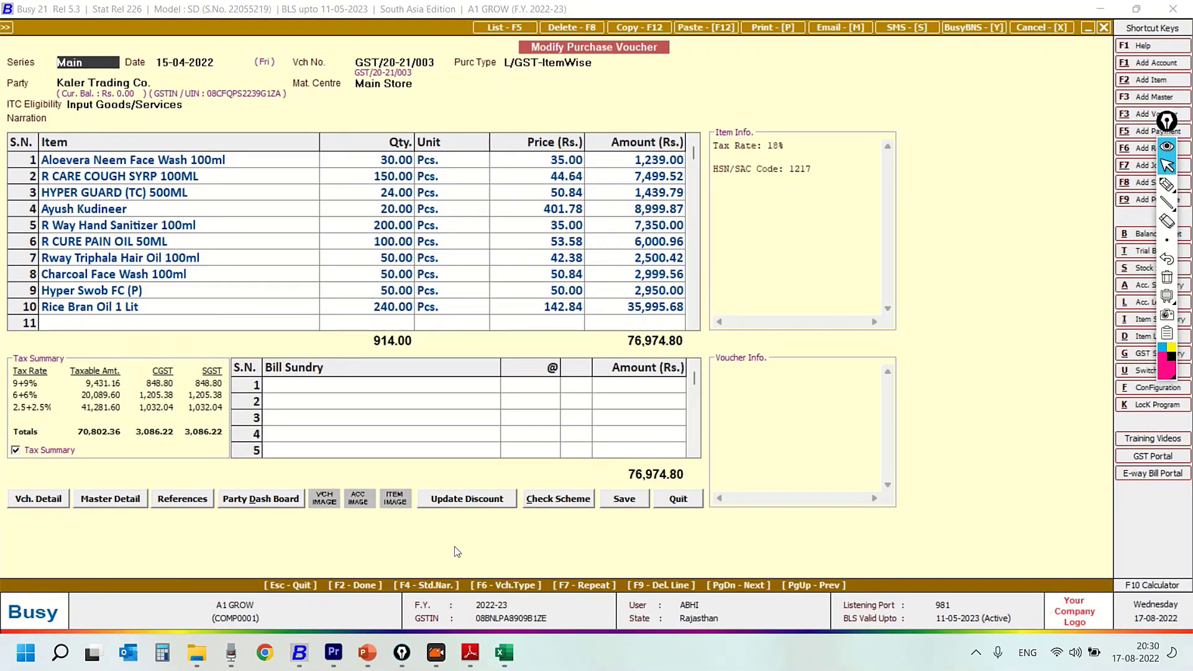
click(1168, 184)
mouse_move(109, 421)
mouse_down()
mouse_move(71, 423)
mouse_move(122, 418)
mouse_up()
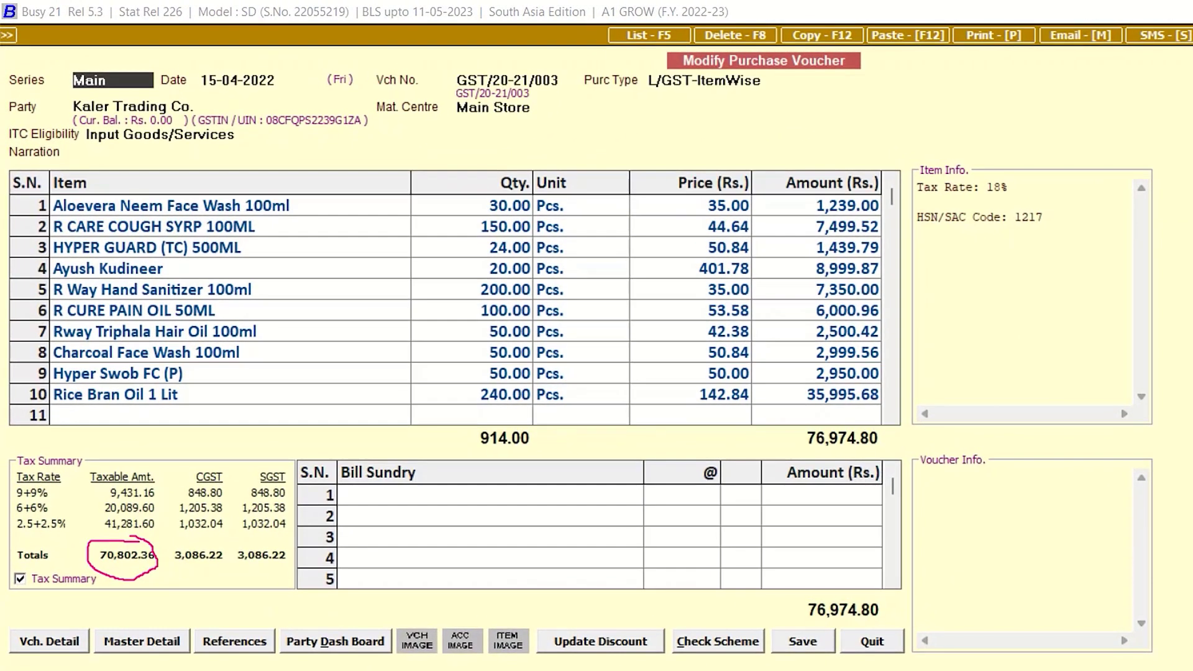
Step: Switch to the Excel sheet and total the first bill's CGST Amount and SGST Amount columns in M12 and O12
key(alt+Tab)
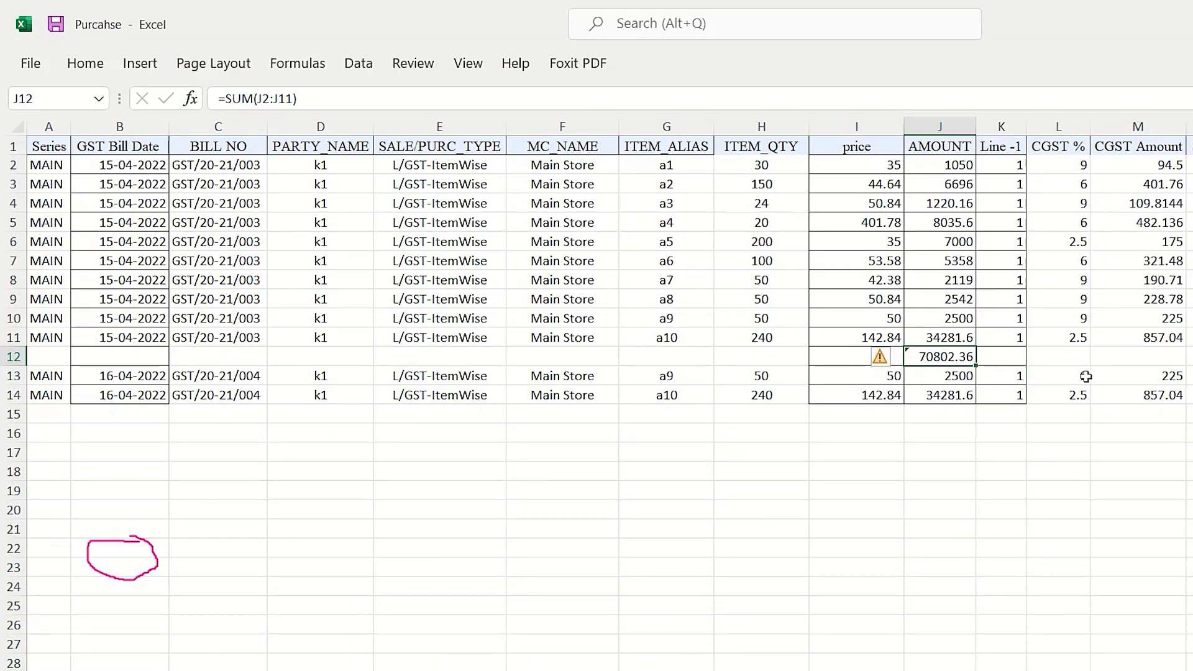
click(1192, 357)
key(alt)
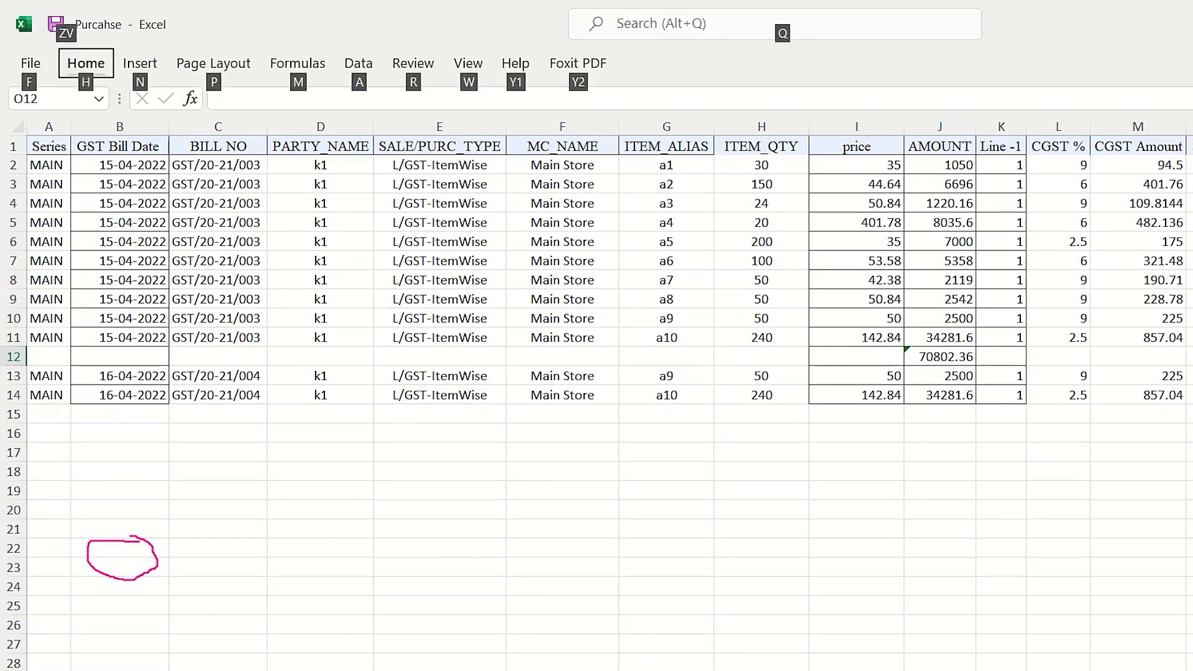
key(Escape)
key(Left)
key(Left)
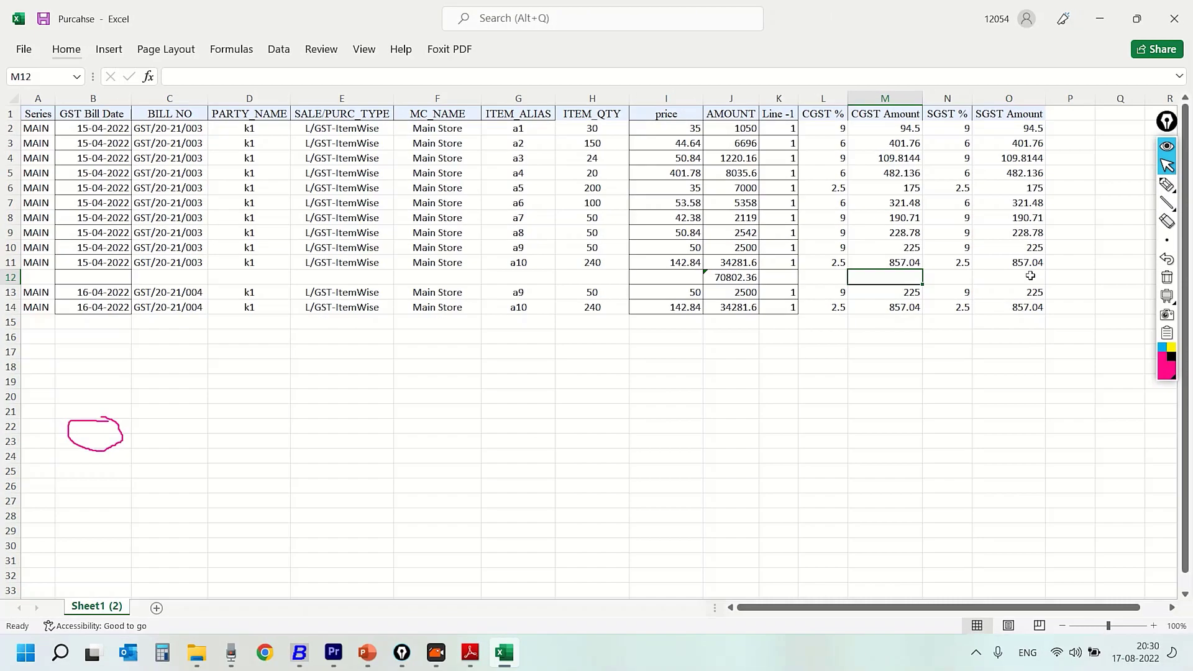
key(alt+equal)
key(Return)
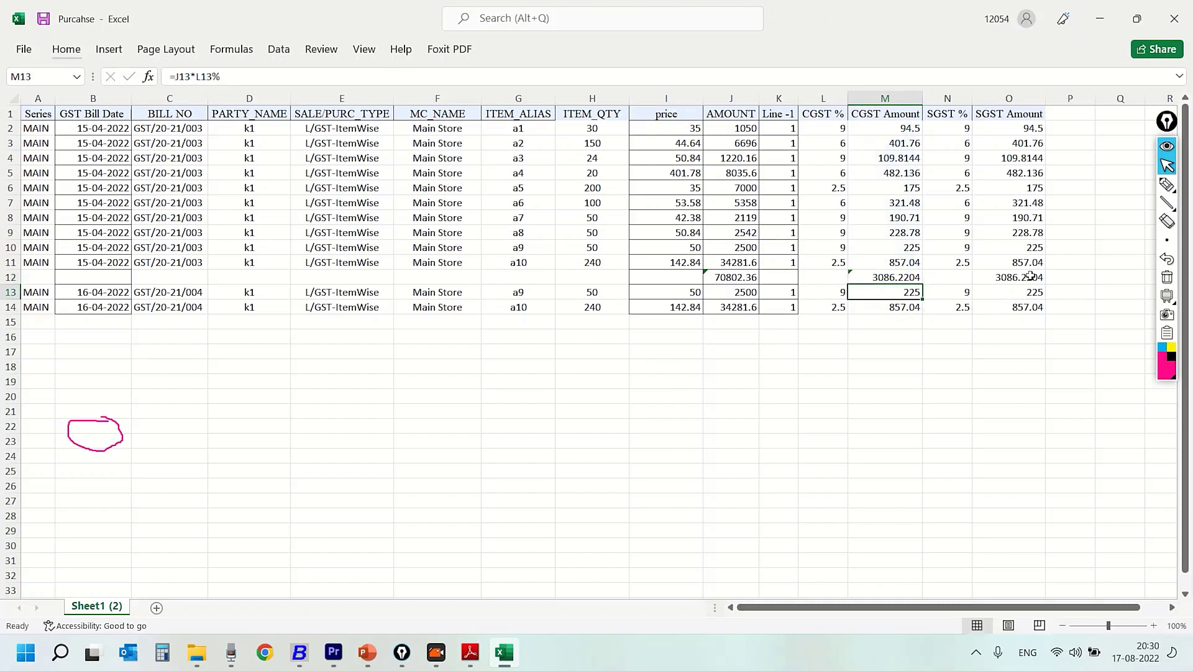
Step: Add the first bill's AMOUNT, CGST and SGST totals together in P12
key(Up)
key(Right)
key(Right)
key(Right)
text(+)
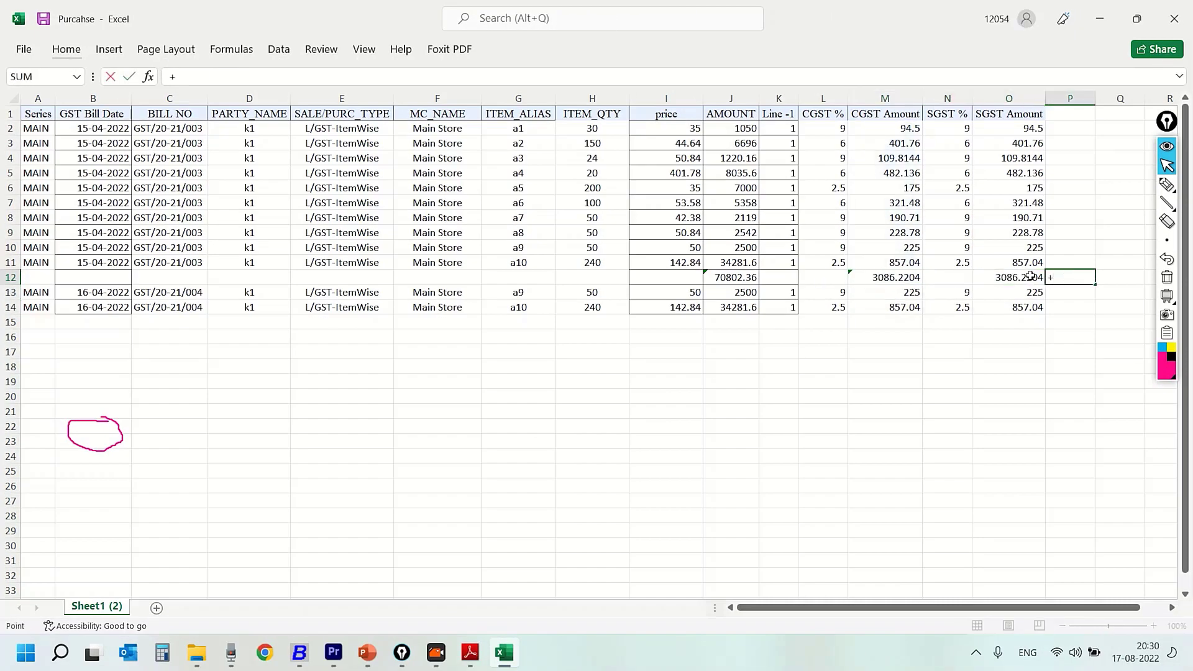
key(Left)
key(Left)
key(Left)
key(Left)
key(Left)
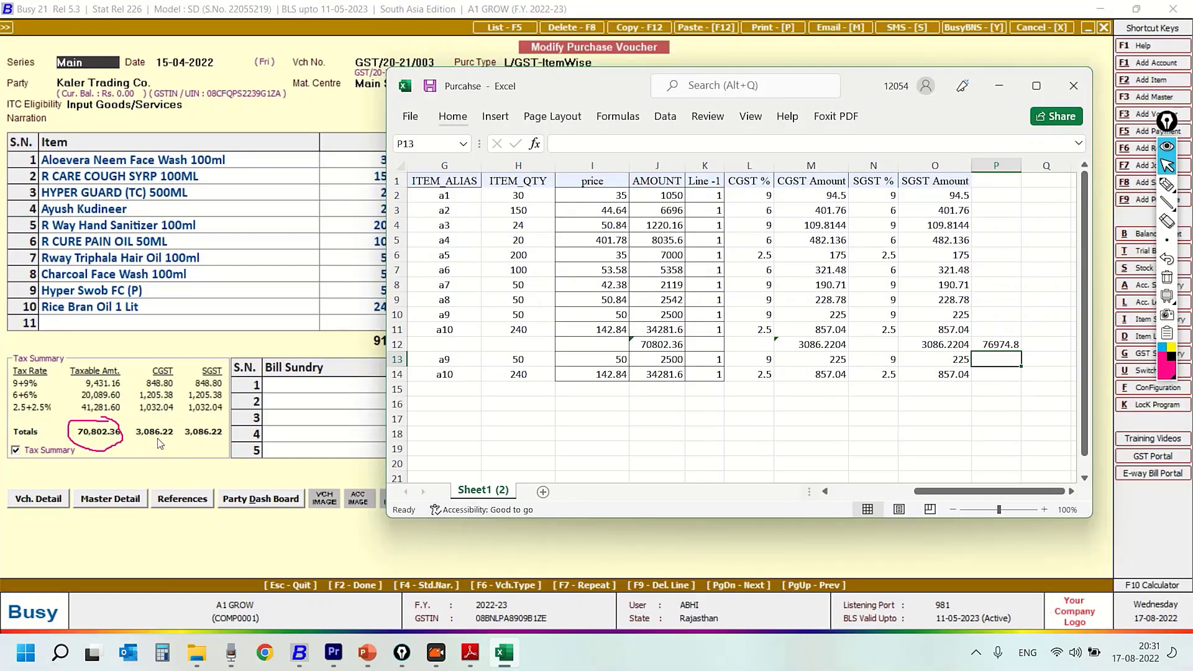
Step: Compare the sheet's CGST and grand totals in row 12 with the Busy voucher's totals behind the Excel window
click(827, 349)
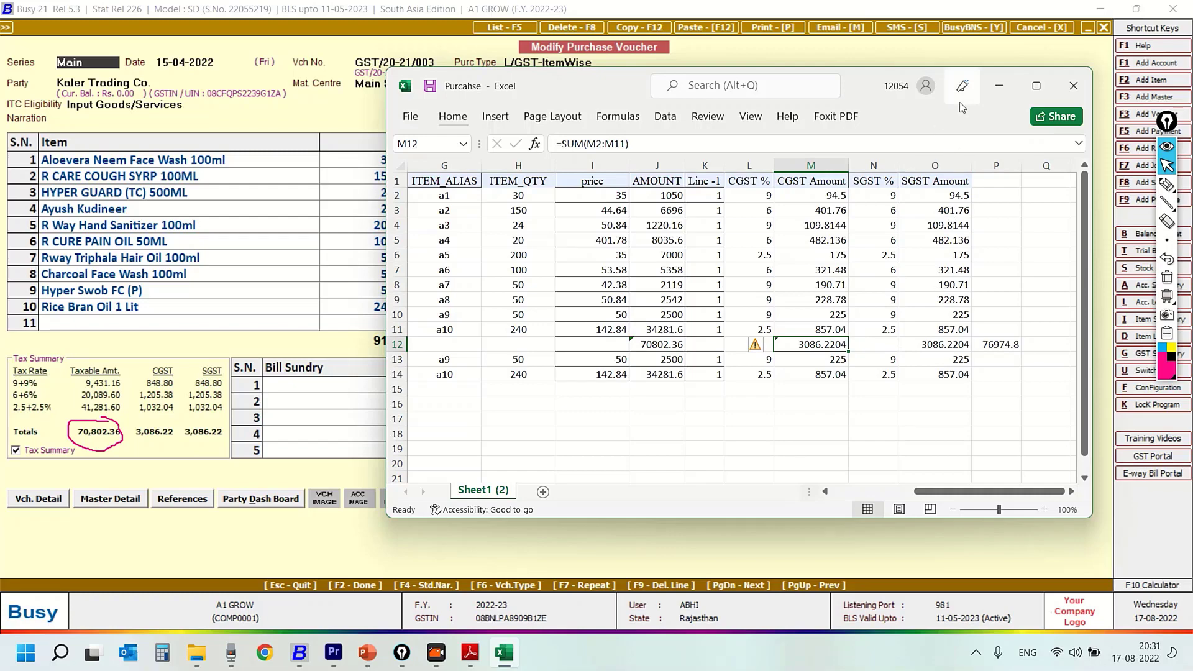
drag(856, 88, 355, 92)
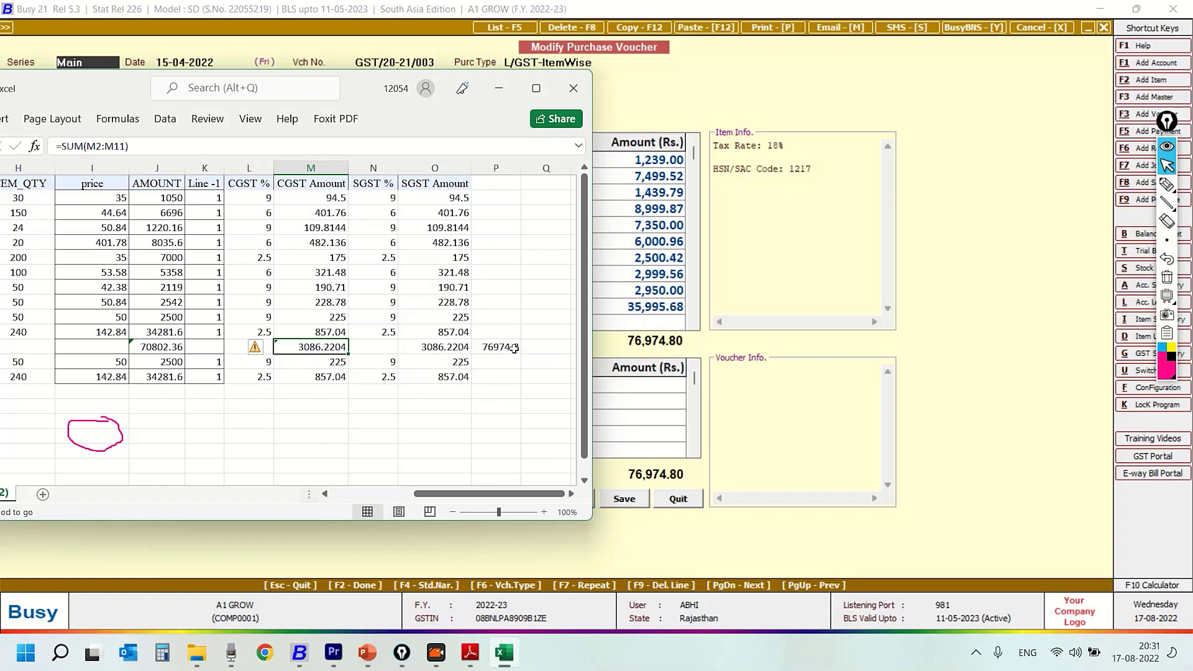
click(513, 348)
Step: Highlight the first bill's totals in J12:P12 with yellow fill
drag(512, 348, 155, 343)
drag(118, 92, 461, 86)
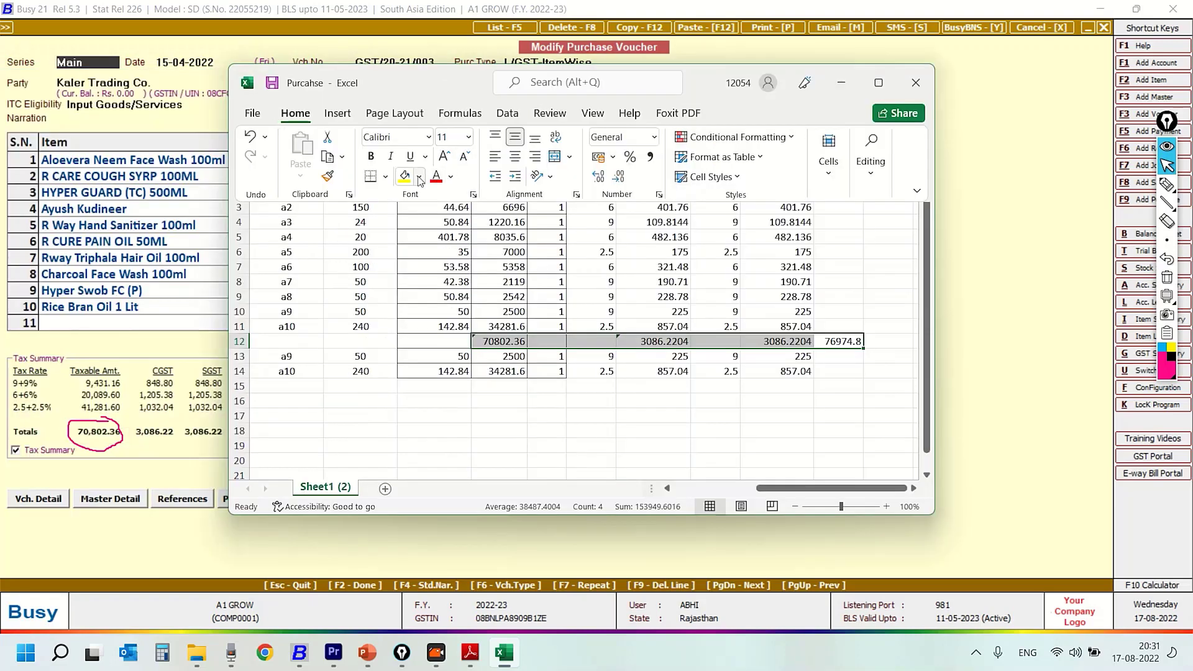
click(406, 178)
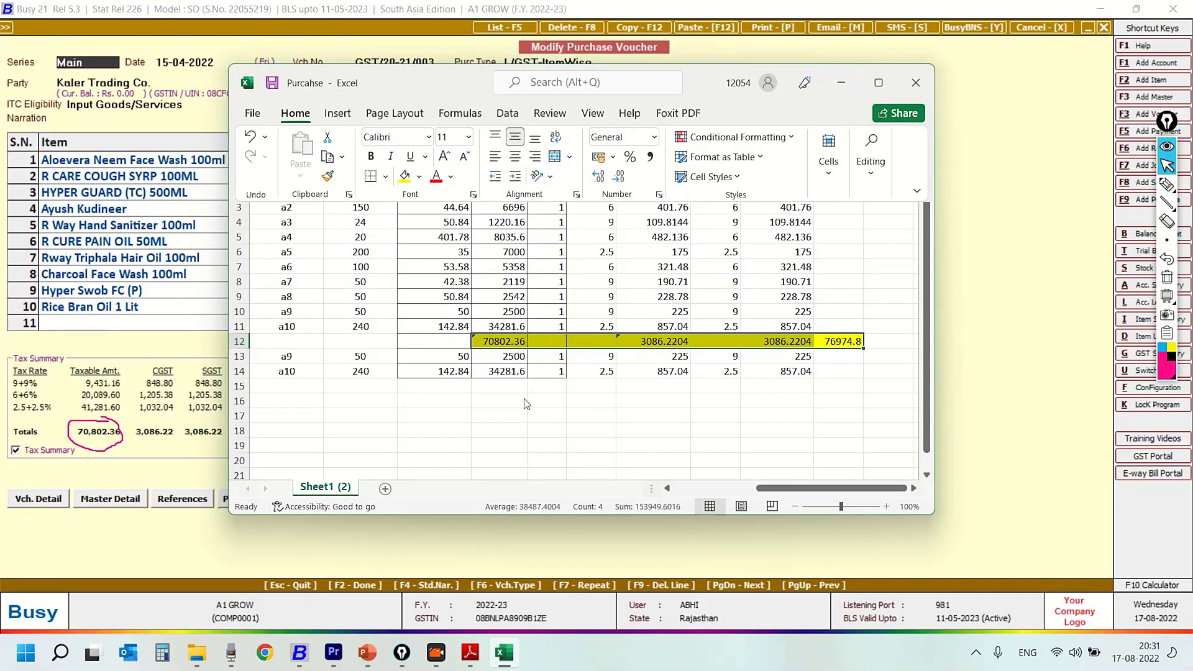
Step: Total the second bill's AMOUNT, CGST Amount and SGST Amount for rows 13 to 14 in J15, M15 and O15
click(488, 386)
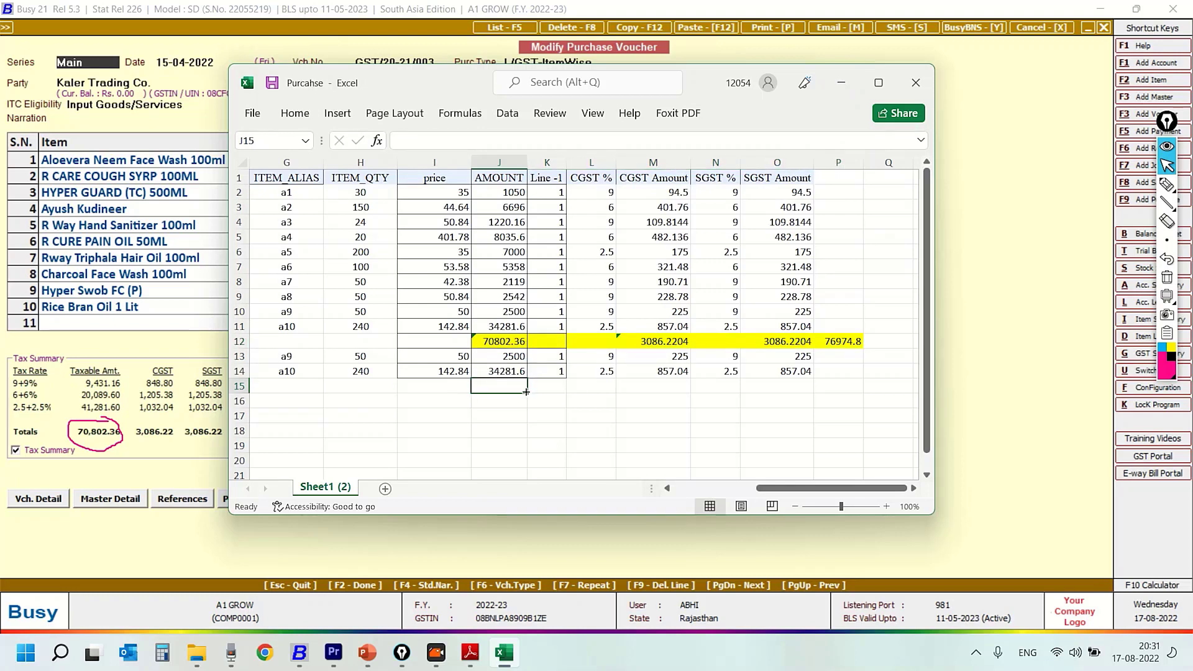
key(alt+equal)
key(Return)
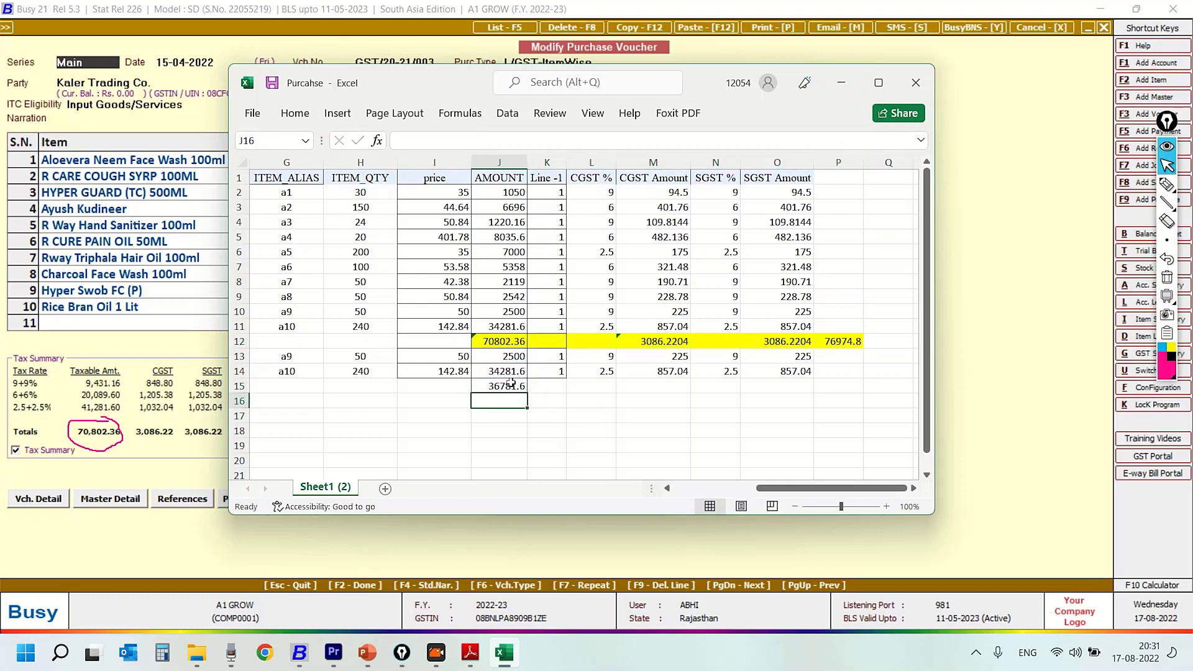
click(680, 384)
key(alt+equal)
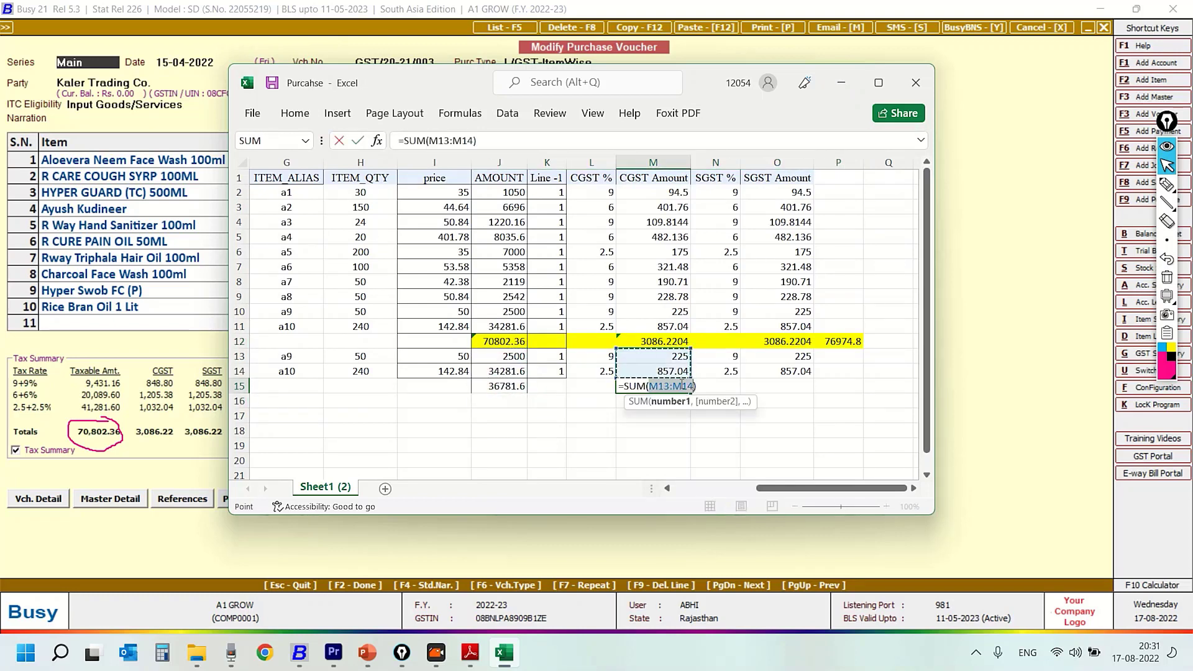
key(Return)
key(Right)
key(Right)
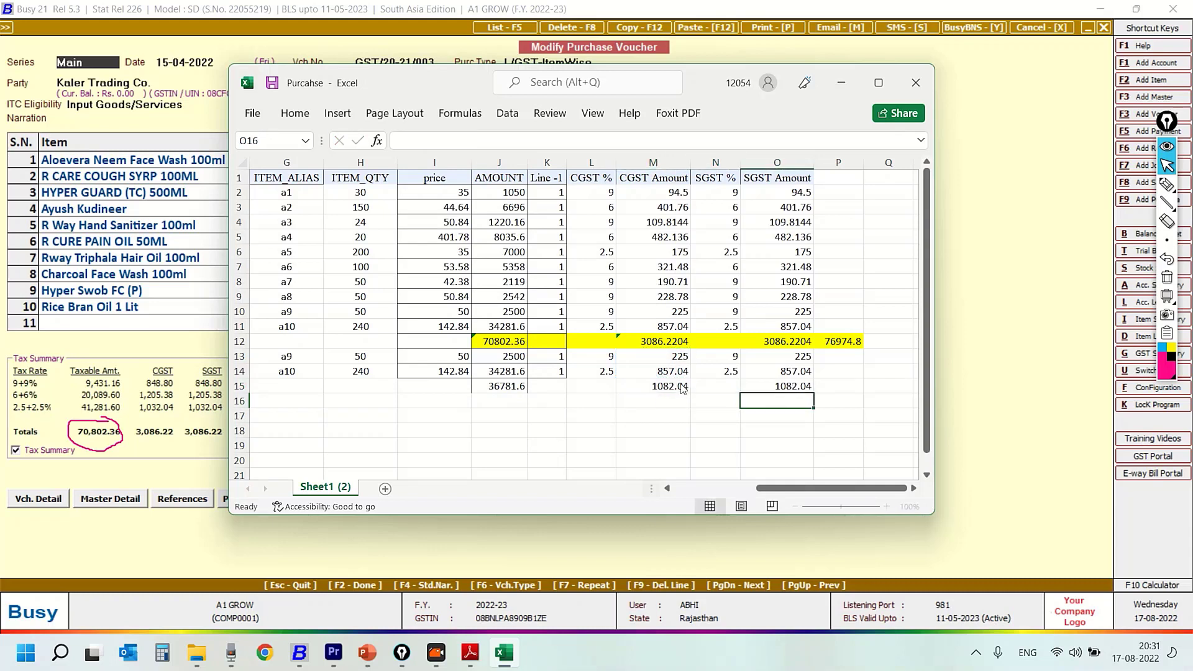
click(682, 387)
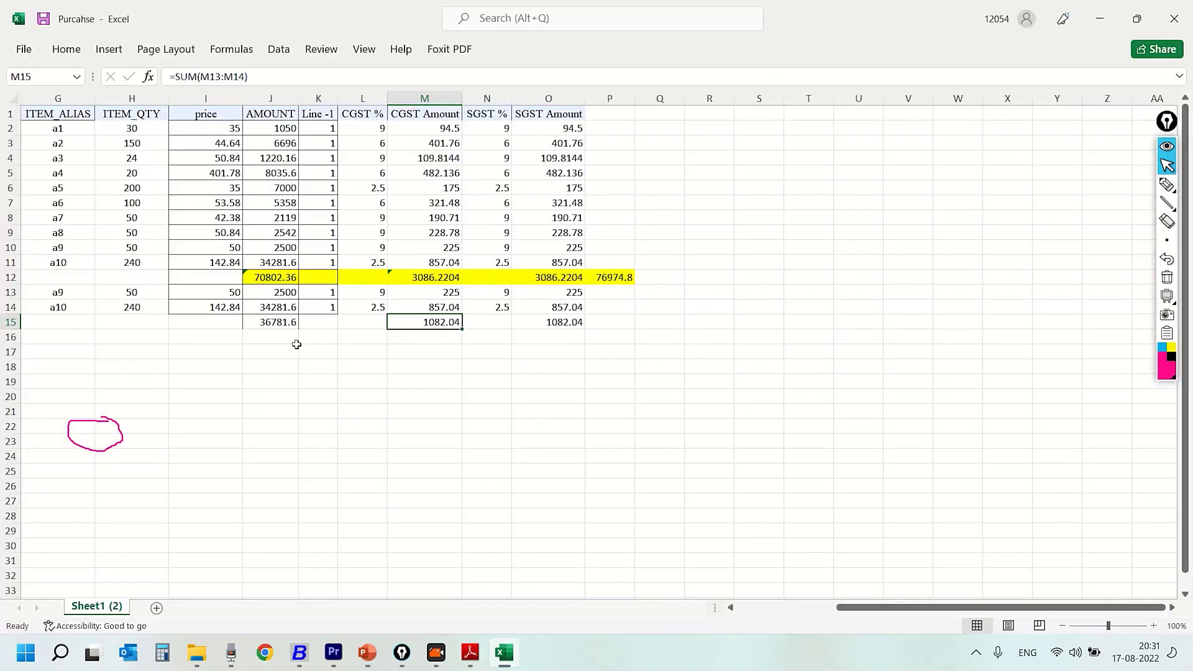
Step: Calculate the second bill's grand total in P15 with the formula =+J15+M15+O15
key(super+Up)
click(615, 322)
text(+)
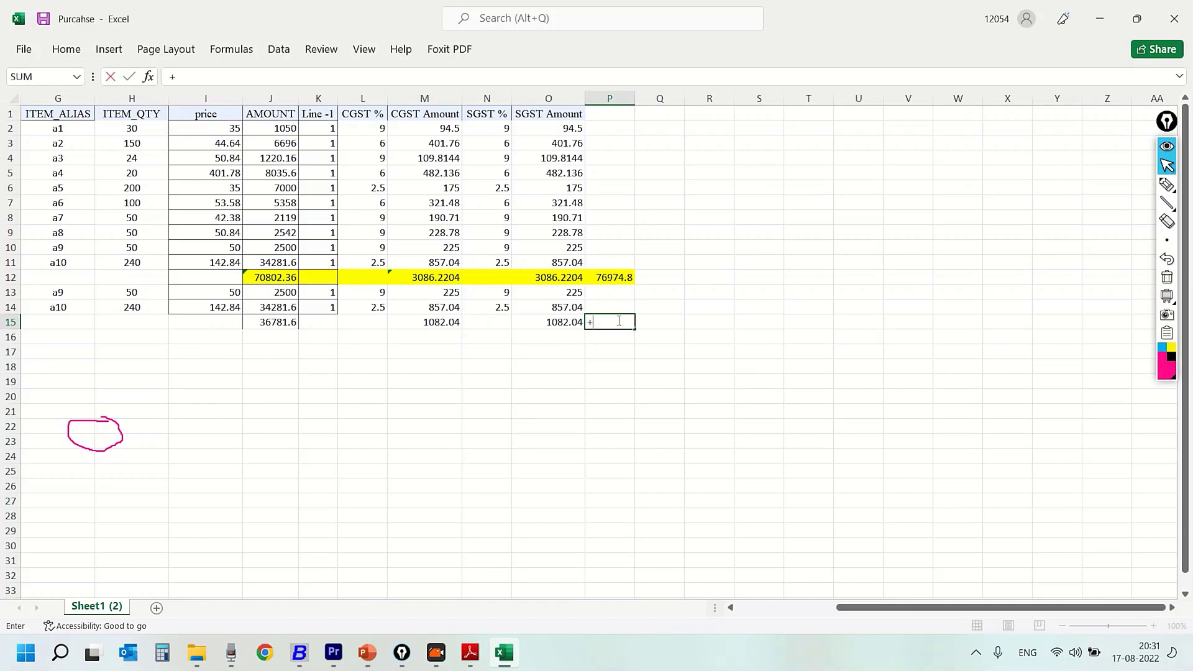
key(Left)
key(Left)
key(Left)
key(Left)
key(Left)
key(Left)
text(+)
key(Left)
key(Left)
key(Left)
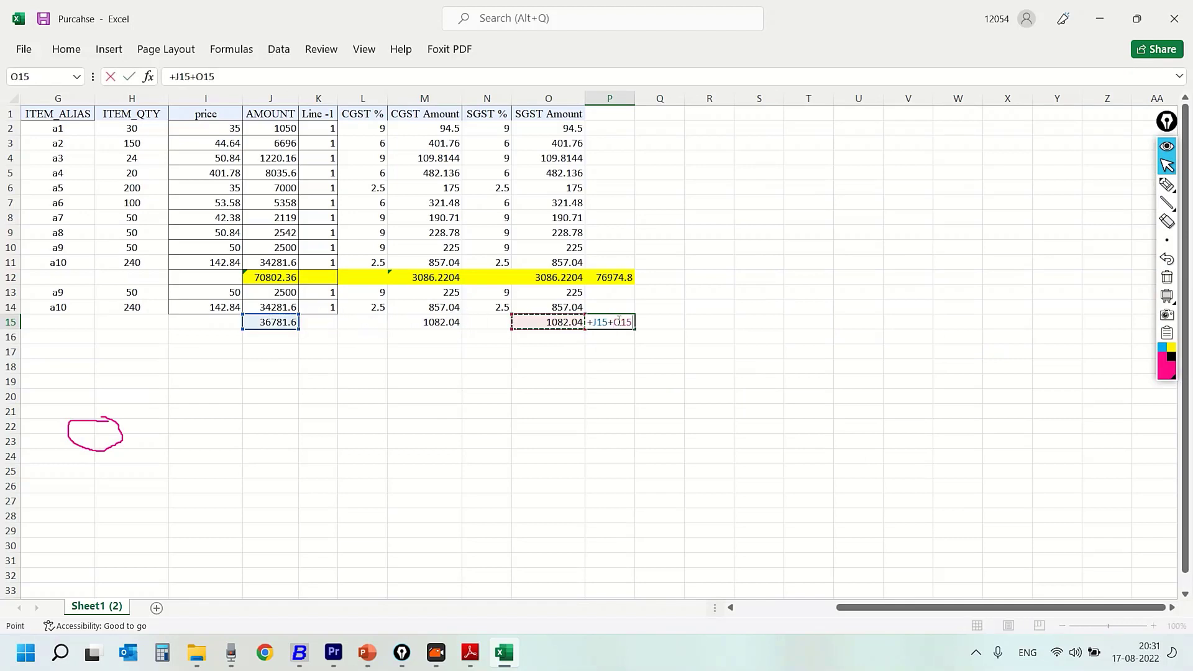
text(+)
key(Left)
key(Return)
key(Up)
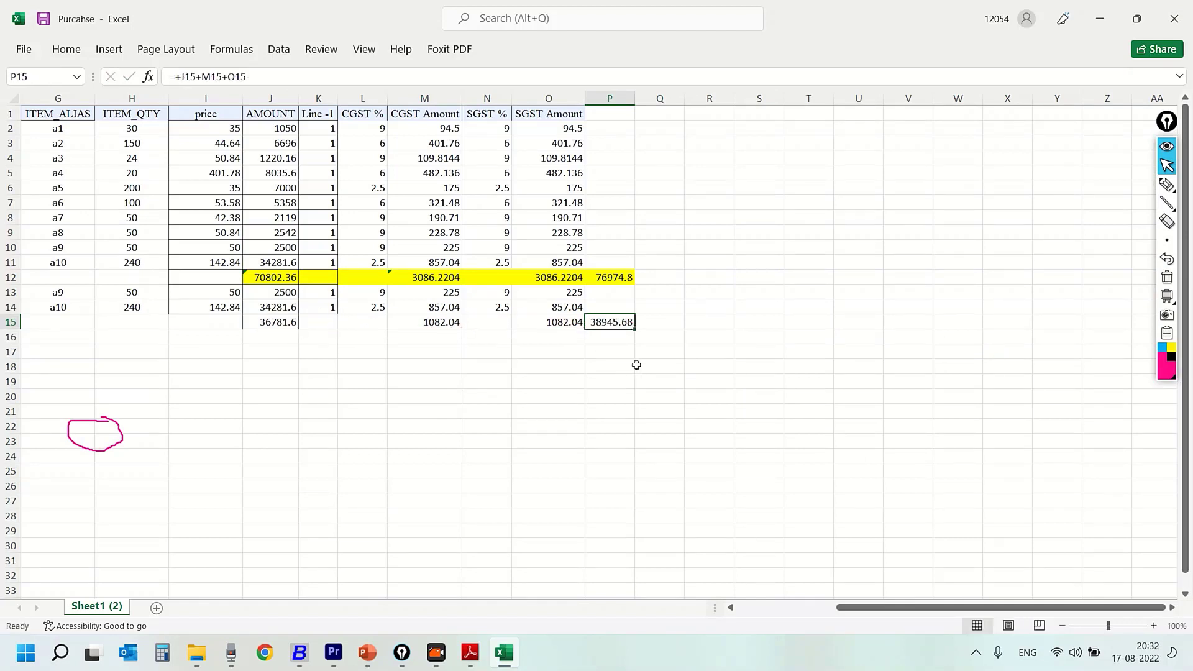
Step: Return to Busy, close the first voucher and open the 16-04-2022 purchase voucher to check its totals against the sheet
drag(902, 29, 823, 76)
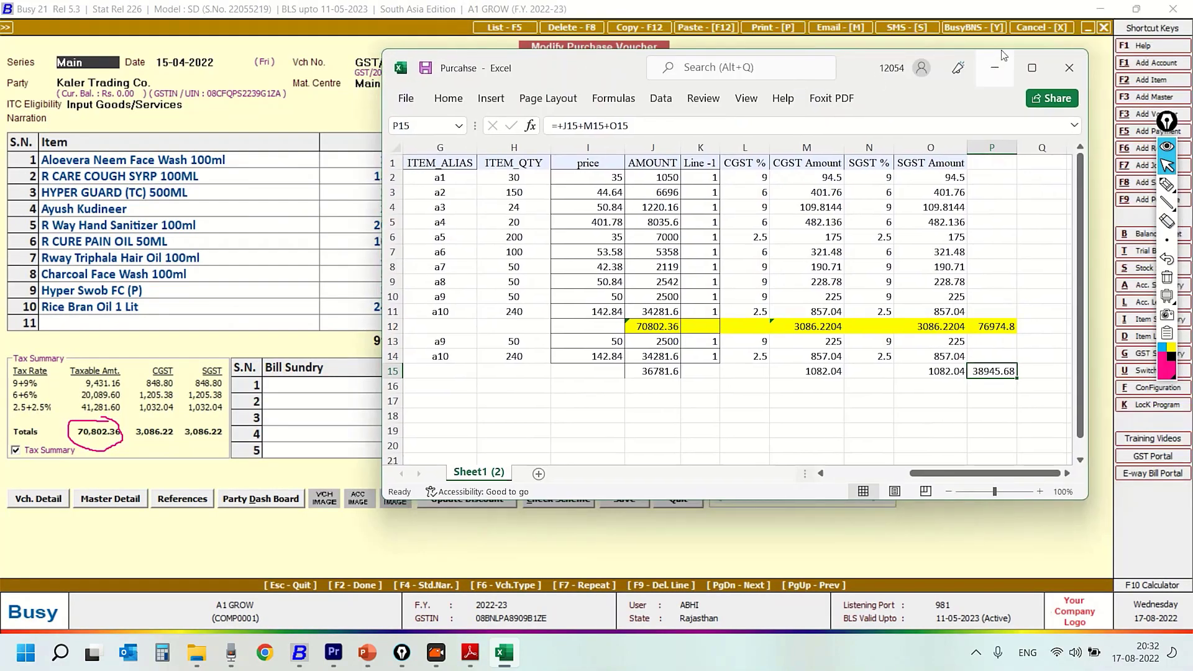
click(995, 68)
key(Escape)
key(Return)
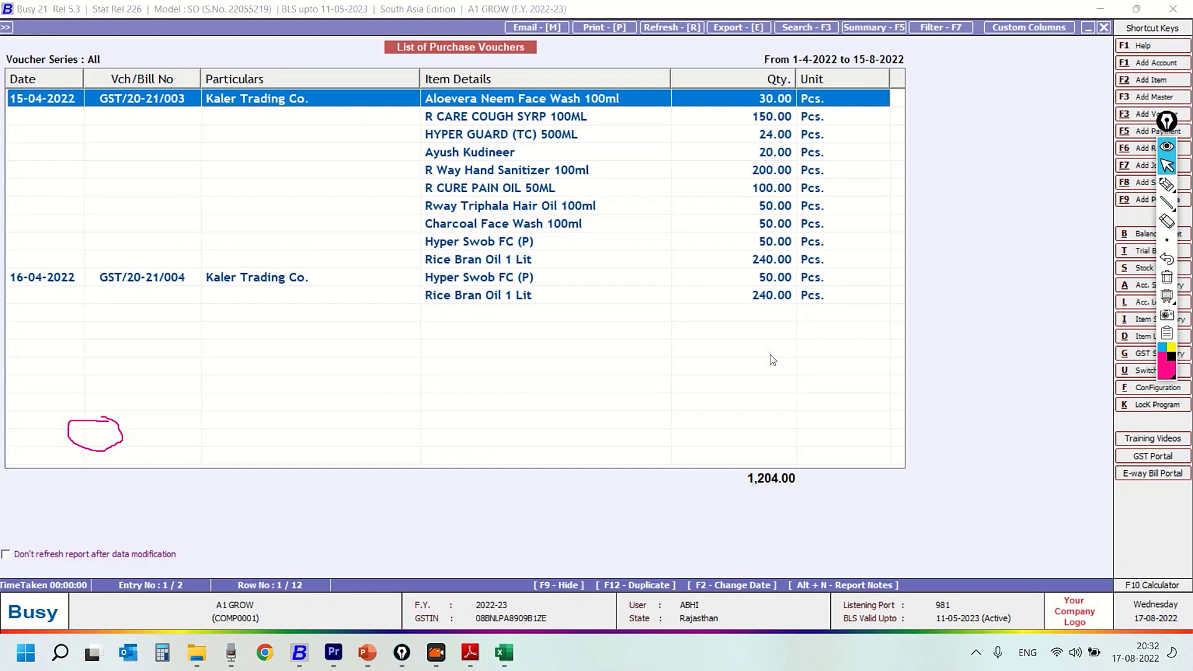
double_click(452, 294)
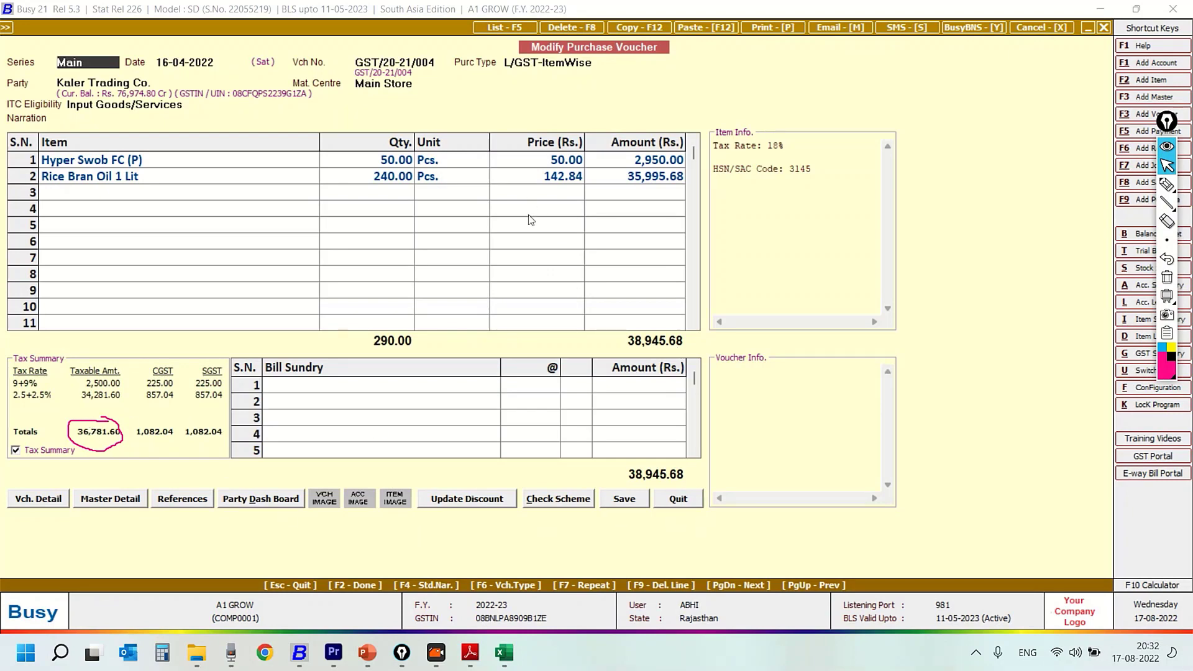
Step: Preview the 16-04-2022 purchase voucher as a printed Purchase Invoice, review its items and tax totals, and close the preview
click(830, 29)
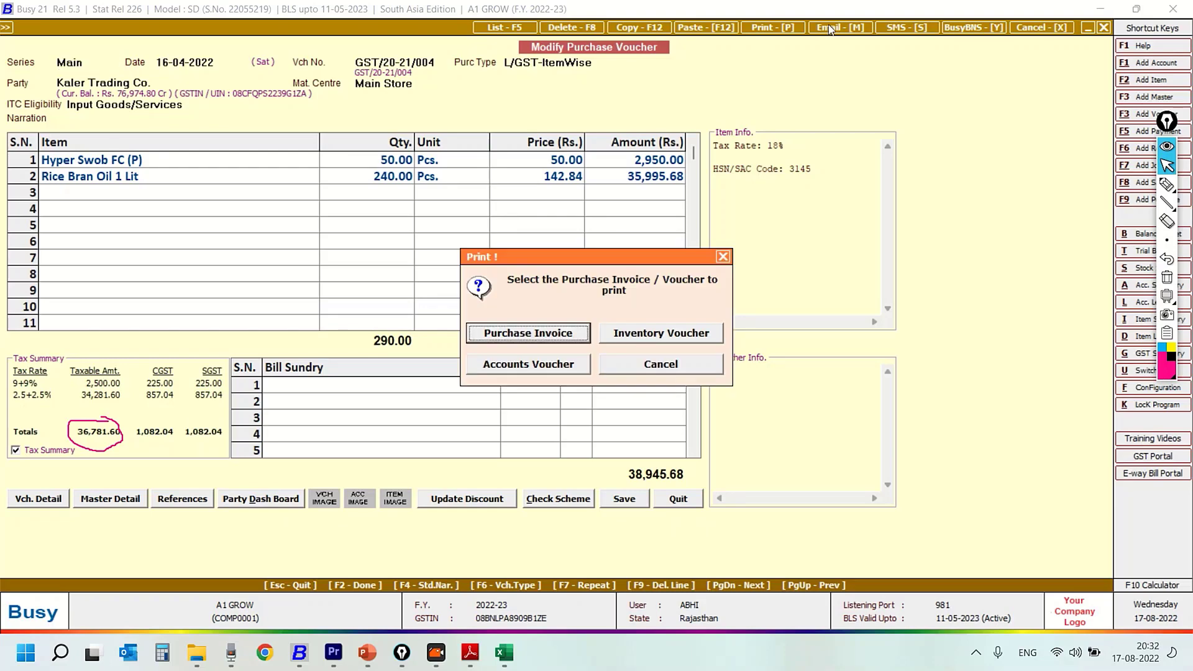
click(554, 331)
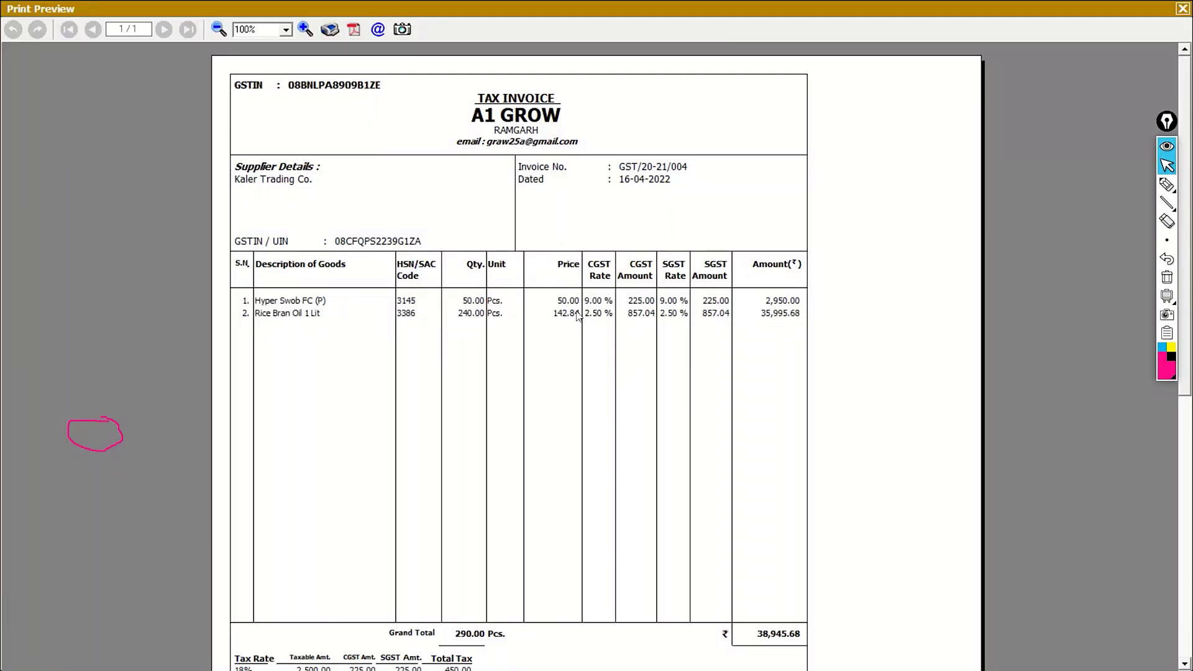
scroll(1187, 100, down, 4)
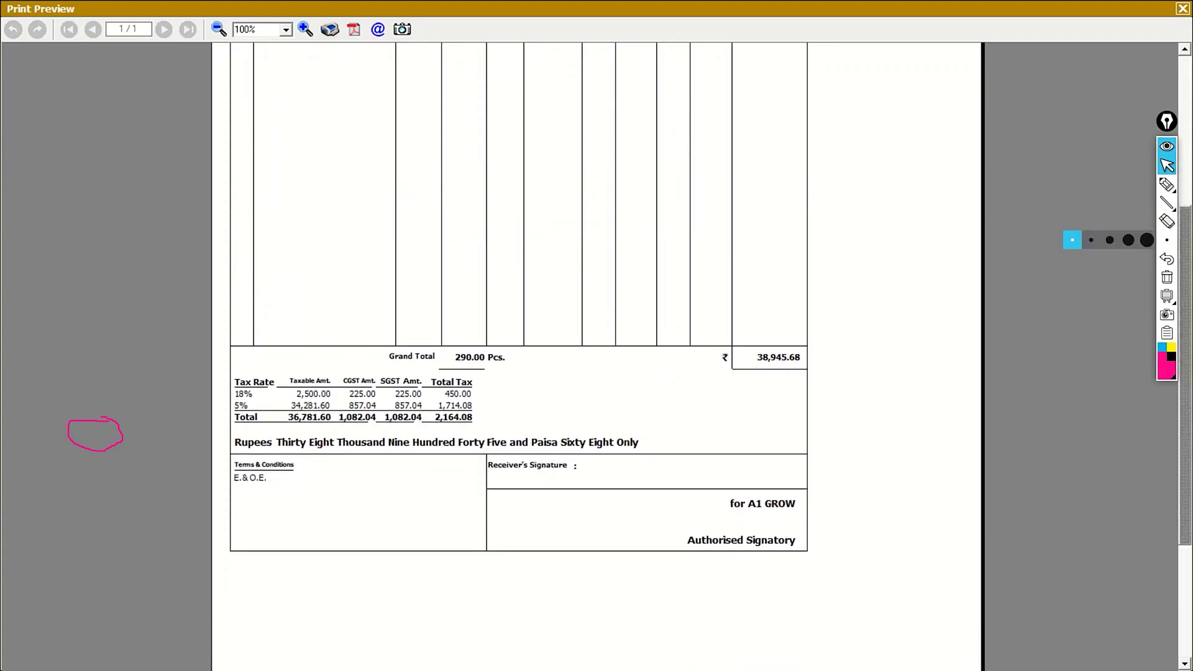
scroll(657, 181, up, 4)
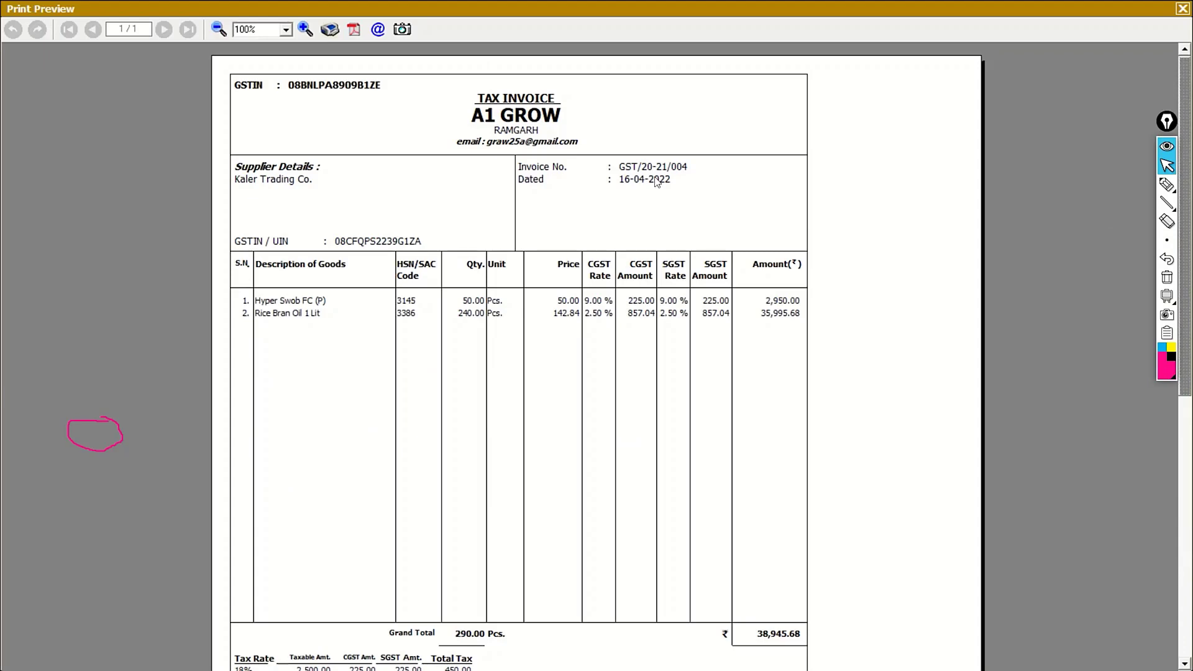
click(1183, 9)
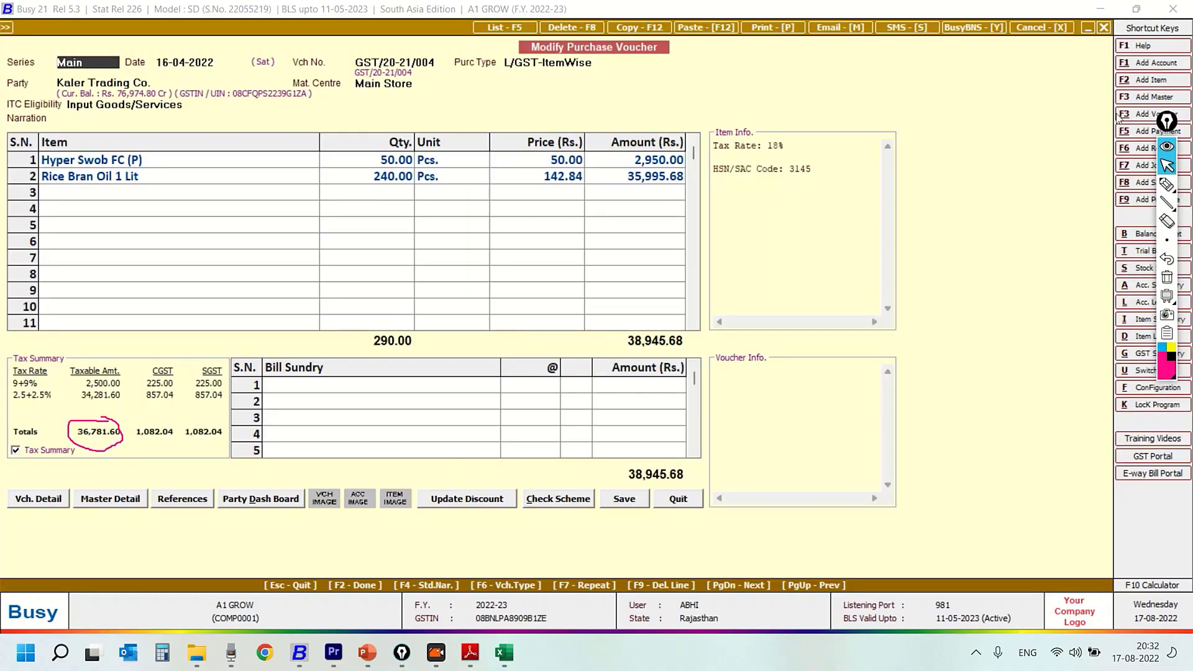
Step: Switch to the Purcahse workbook in Excel, maximize its window and select the empty cell P7
click(504, 652)
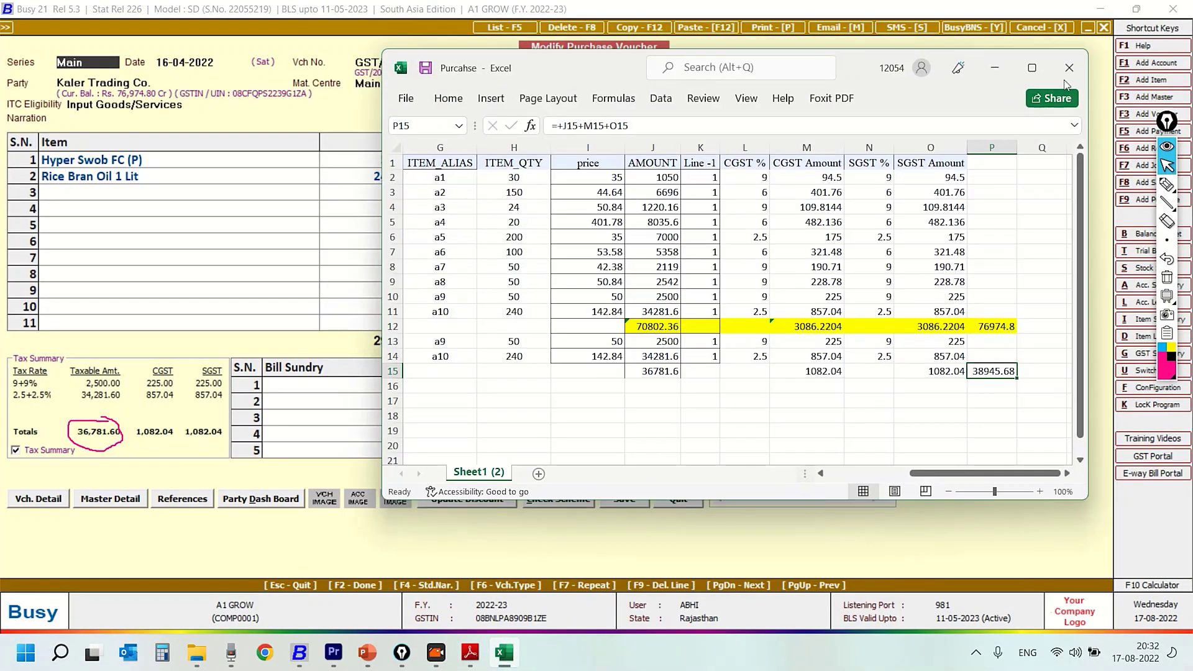
click(1032, 67)
click(625, 203)
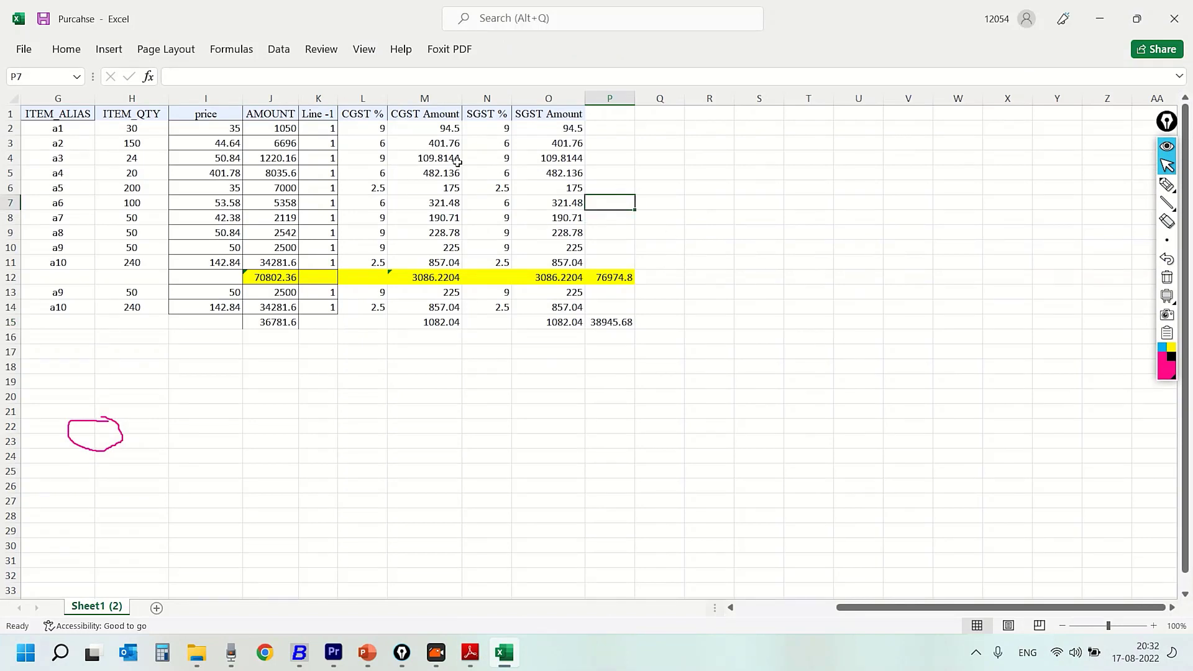